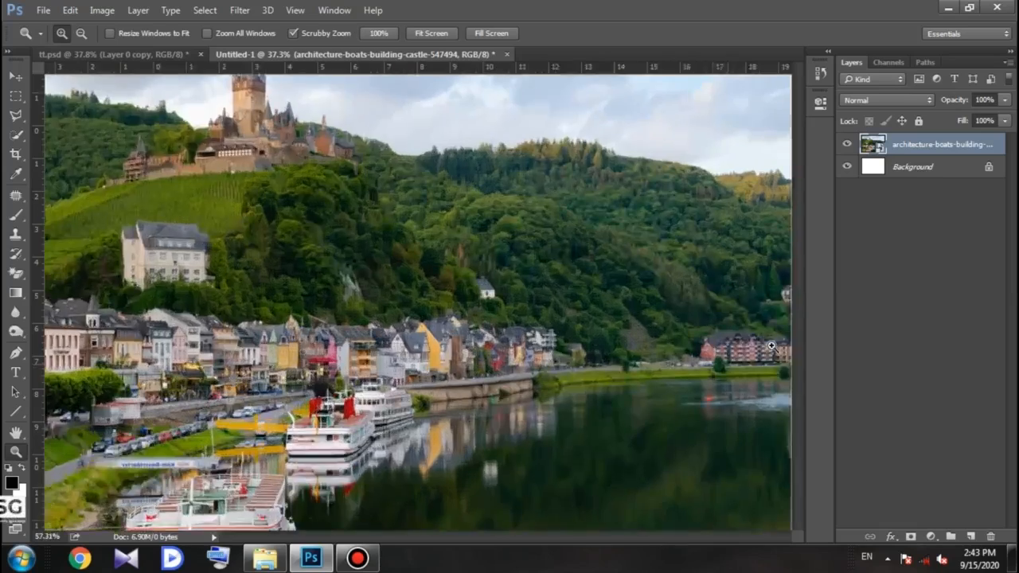
# Scale the castle landscape photo to about 8.16% so it covers the whole canvas, and commit the transform.
pyautogui.hotkey('ctrl', 't')
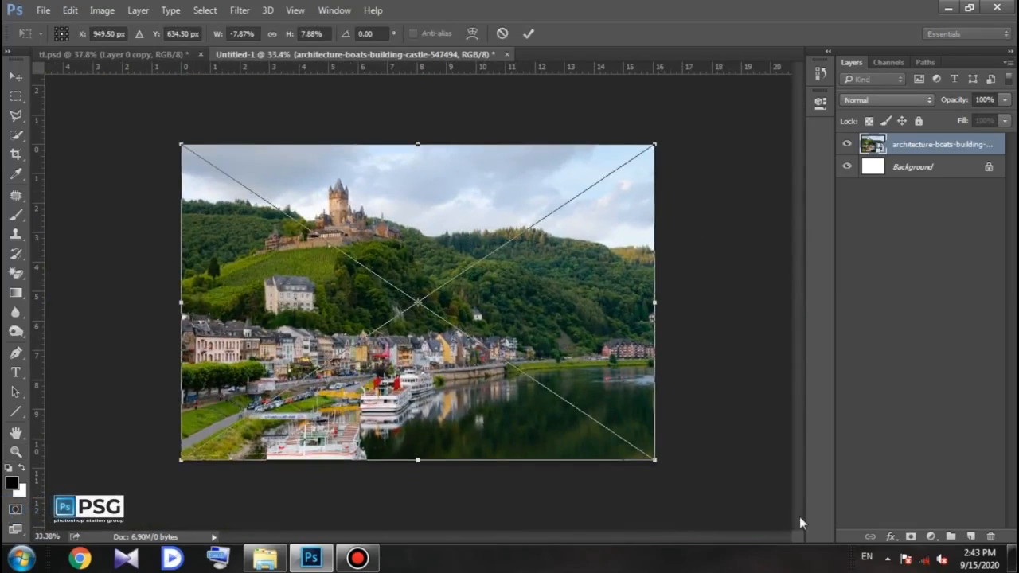
pyautogui.moveTo(655, 459); pyautogui.dragTo(641, 454)
pyautogui.moveTo(180, 145); pyautogui.dragTo(177, 142)
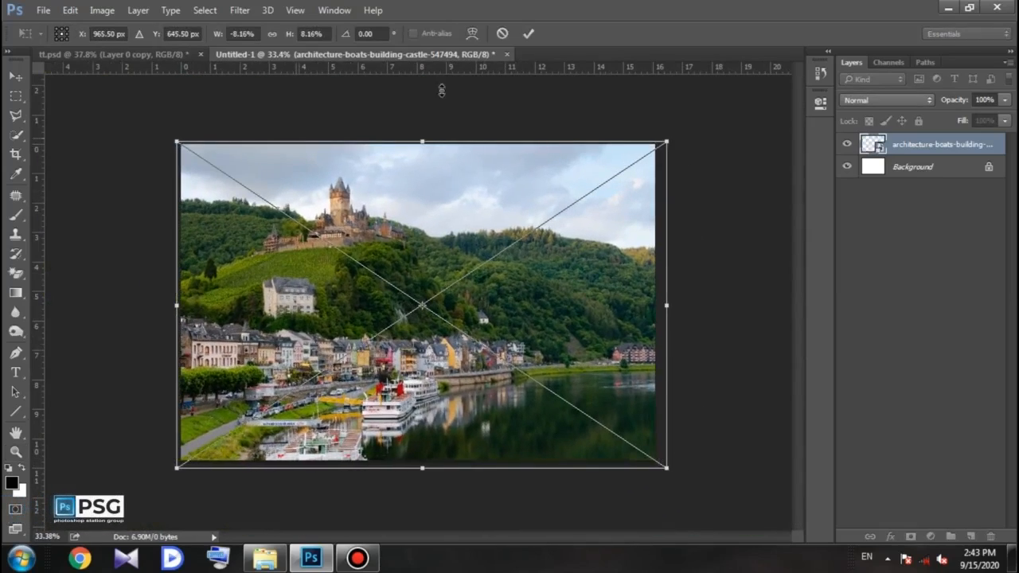
pyautogui.click(530, 32)
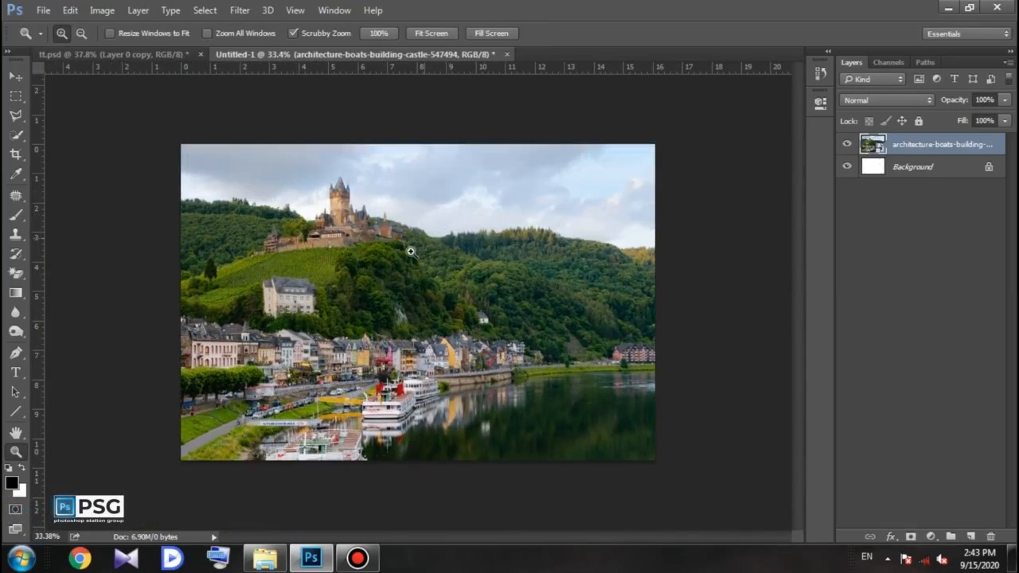
# Select the castle, hills, town and river below the skyline with the Magnetic Lasso tool, leaving out the sky.
pyautogui.click(16, 116)
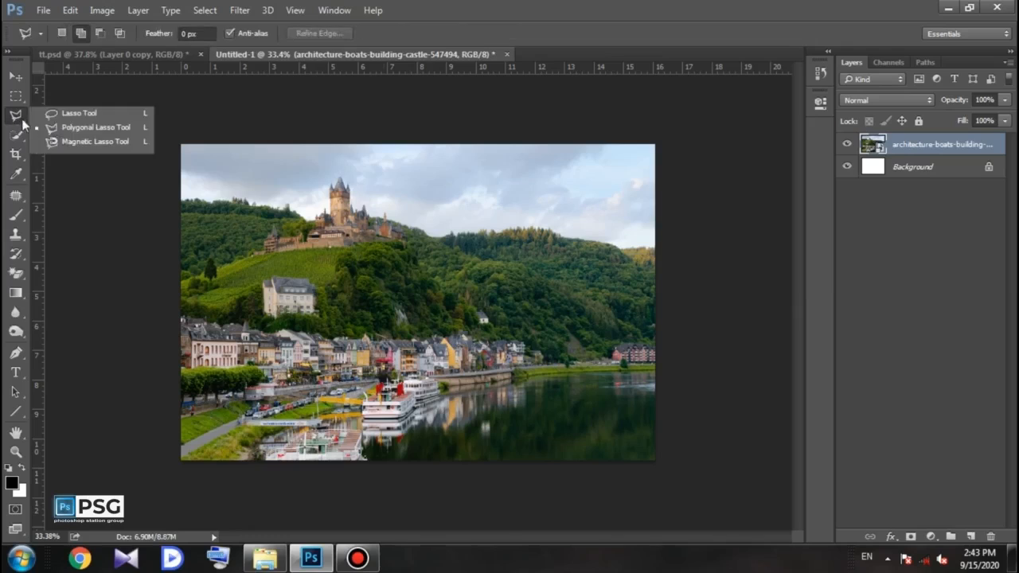
pyautogui.click(87, 144)
pyautogui.click(15, 116)
pyautogui.click(15, 135)
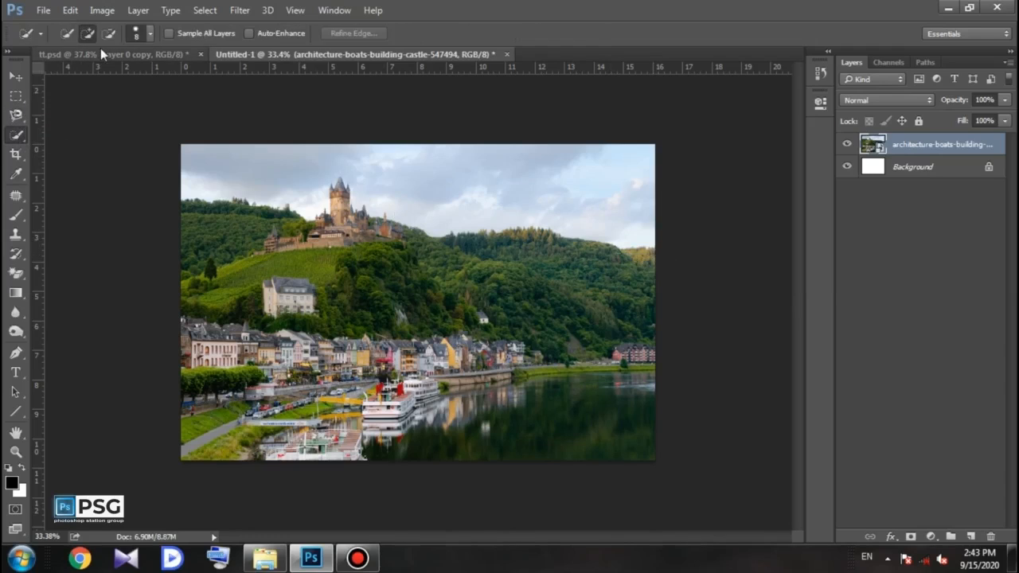
pyautogui.click(15, 115)
pyautogui.click(88, 139)
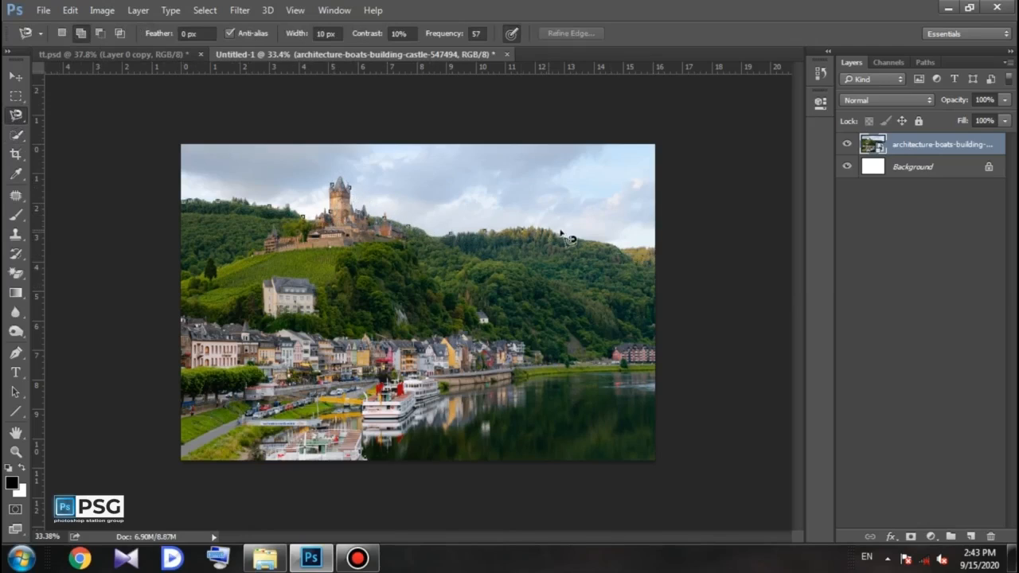
pyautogui.moveTo(725, 426); pyautogui.dragTo(96, 421)
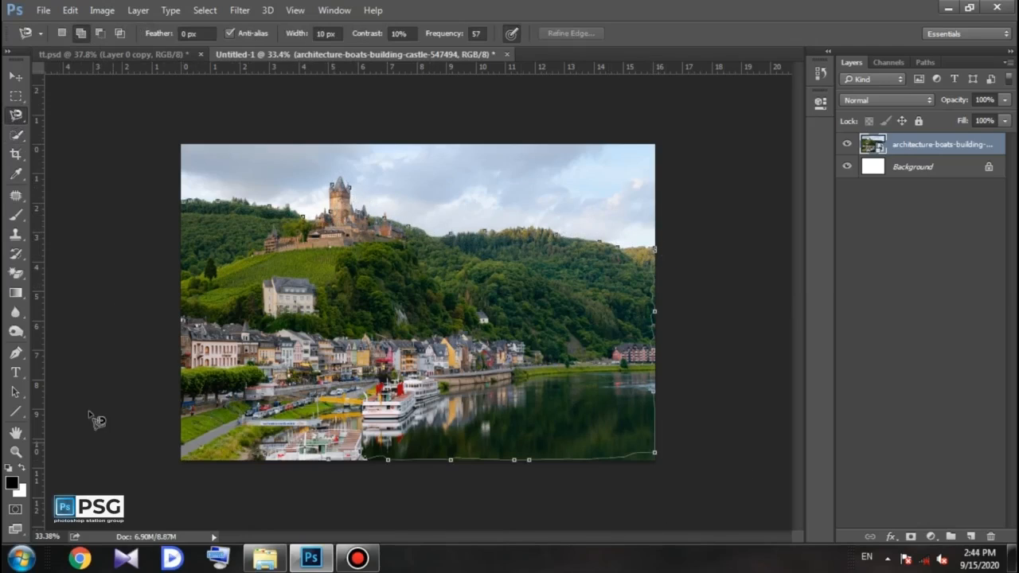
pyautogui.click(192, 215)
# Extend the landscape selection past the canvas's side and lower edges with the Polygonal Lasso tool.
pyautogui.click(15, 115)
pyautogui.click(88, 124)
pyautogui.click(183, 203)
pyautogui.click(148, 201)
pyautogui.click(153, 362)
pyautogui.click(127, 487)
pyautogui.click(731, 491)
pyautogui.click(656, 248)
pyautogui.click(186, 206)
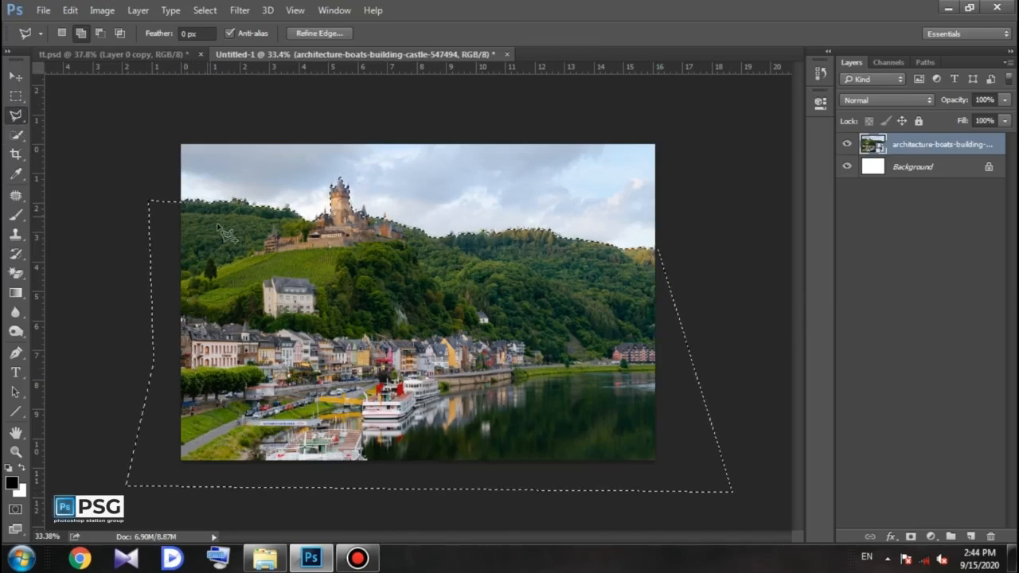
# Add a Curves adjustment masked to the selected landscape and darken it by lowering the curve's highlight endpoint.
pyautogui.click(931, 536)
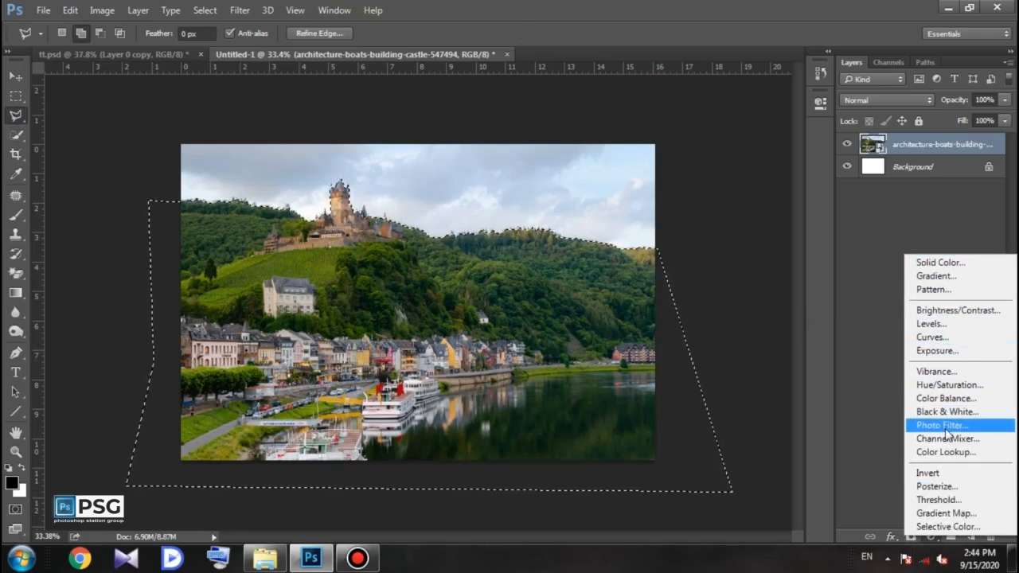
pyautogui.click(943, 337)
pyautogui.moveTo(780, 192); pyautogui.dragTo(780, 228)
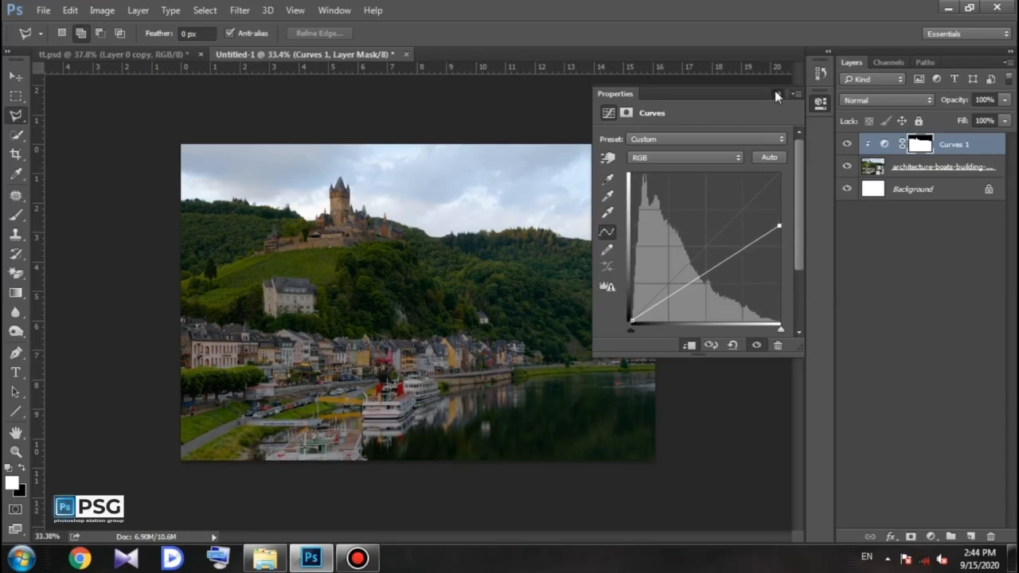
pyautogui.click(777, 95)
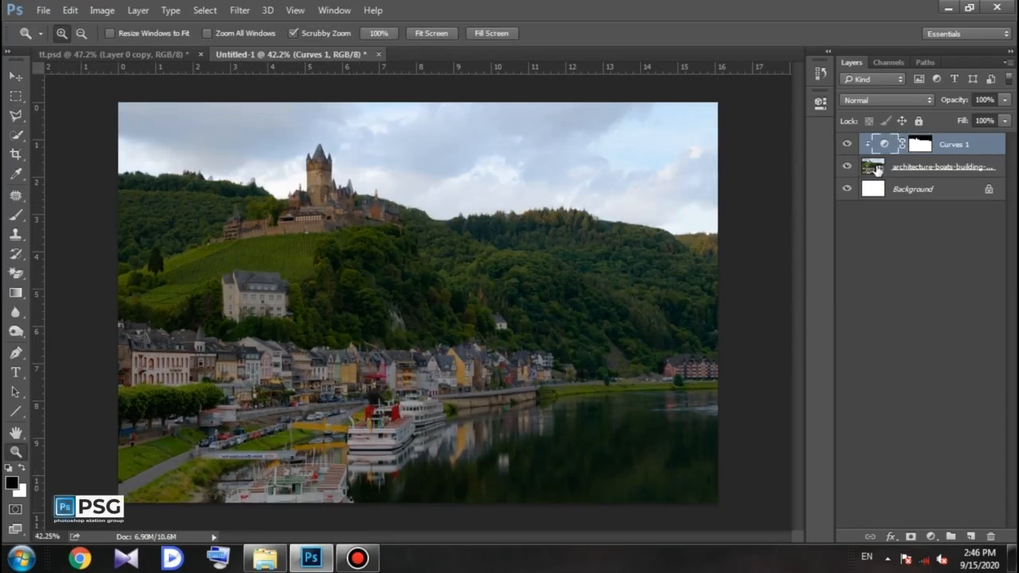
# Apply a Field Blur filter to the castle landscape photo layer.
pyautogui.click(877, 170)
pyautogui.click(239, 9)
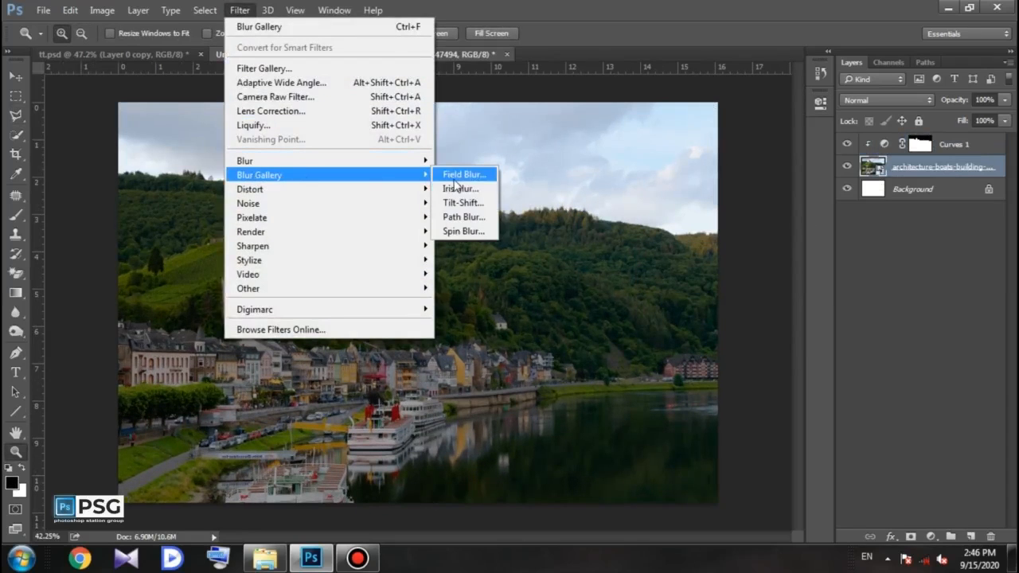
pyautogui.click(463, 171)
pyautogui.moveTo(446, 276); pyautogui.dragTo(445, 276)
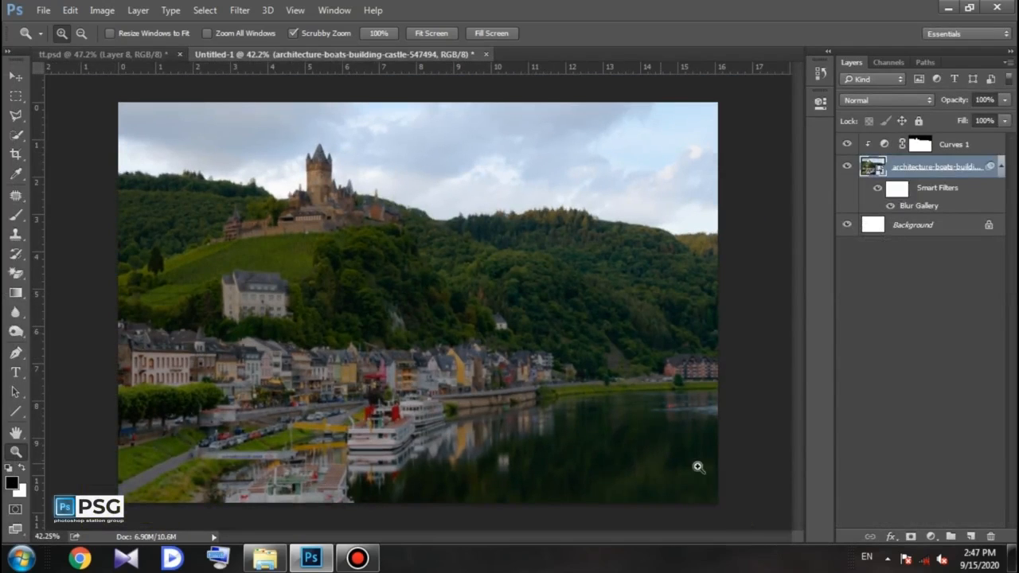
# Create a new layer above the Curves adjustment and brush soft black at 20% opacity over the sky's upper-left corner.
pyautogui.click(983, 145)
pyautogui.click(971, 537)
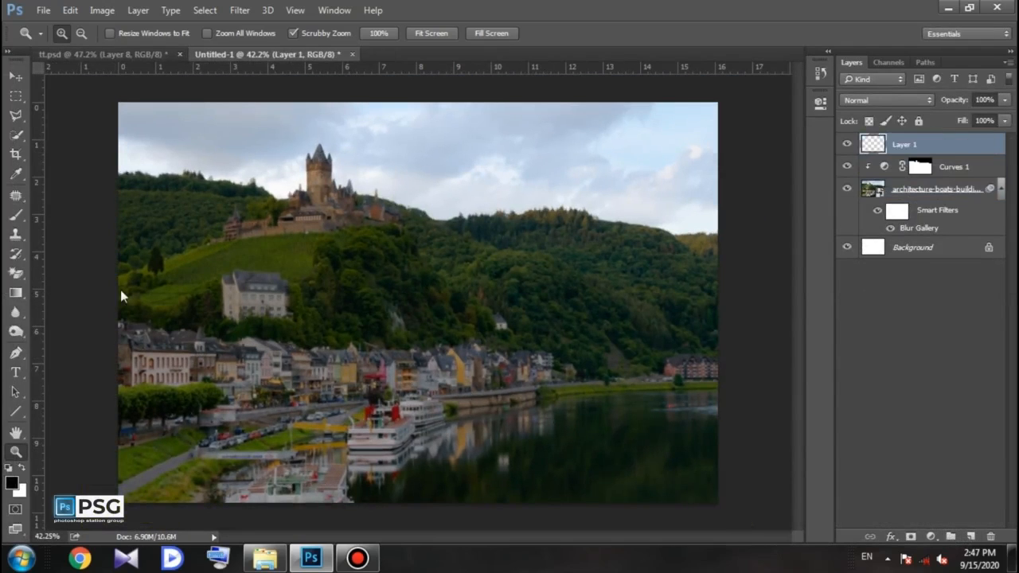
pyautogui.click(16, 215)
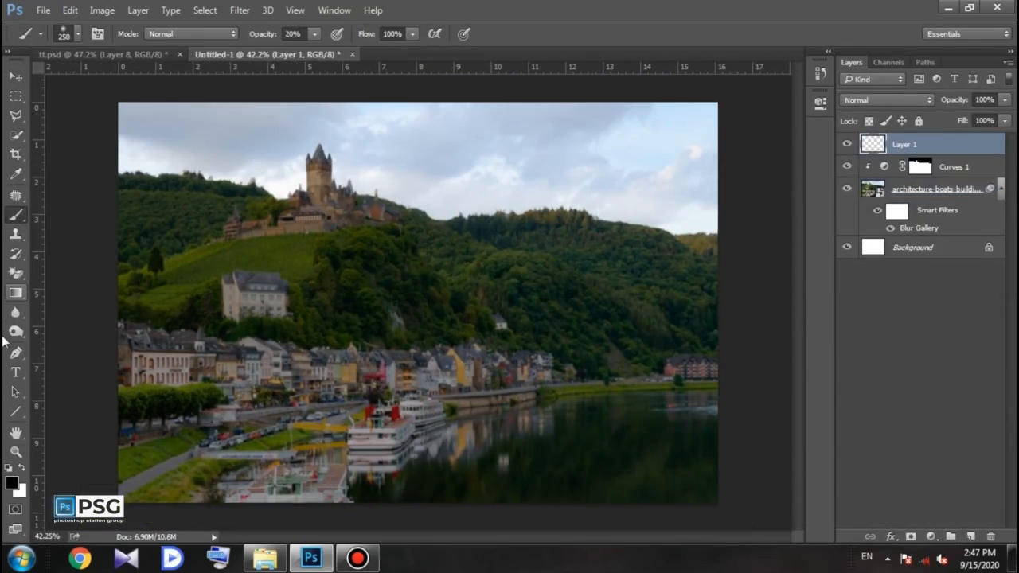
pyautogui.moveTo(107, 113)
pyautogui.mouseDown()
pyautogui.moveTo(175, 114)
pyautogui.moveTo(108, 148)
pyautogui.mouseUp()
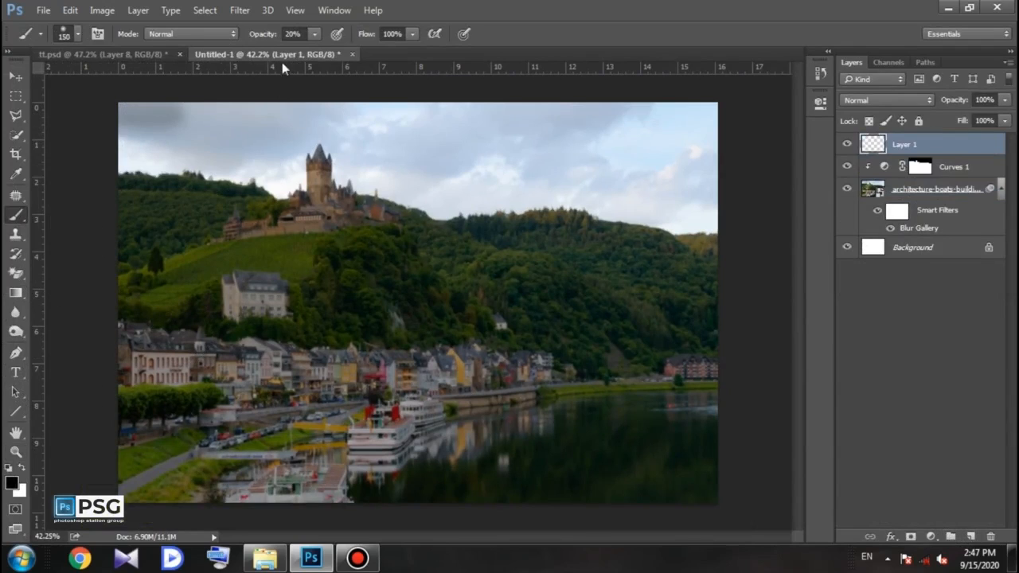
# Darken the upper sky with larger soft black brush strokes at 11% opacity and compare with the paint layer hidden.
pyautogui.press(']')
pyautogui.press(']')
pyautogui.moveTo(119, 113)
pyautogui.mouseDown()
pyautogui.moveTo(517, 119)
pyautogui.moveTo(561, 129)
pyautogui.moveTo(442, 168)
pyautogui.moveTo(711, 150)
pyautogui.moveTo(680, 111)
pyautogui.moveTo(570, 162)
pyautogui.moveTo(113, 111)
pyautogui.moveTo(426, 152)
pyautogui.moveTo(476, 121)
pyautogui.moveTo(446, 160)
pyautogui.moveTo(618, 106)
pyautogui.moveTo(711, 188)
pyautogui.moveTo(481, 177)
pyautogui.moveTo(274, 226)
pyautogui.moveTo(139, 148)
pyautogui.moveTo(257, 151)
pyautogui.mouseUp()
pyautogui.press(']')
pyautogui.press(']')
pyautogui.press(']')
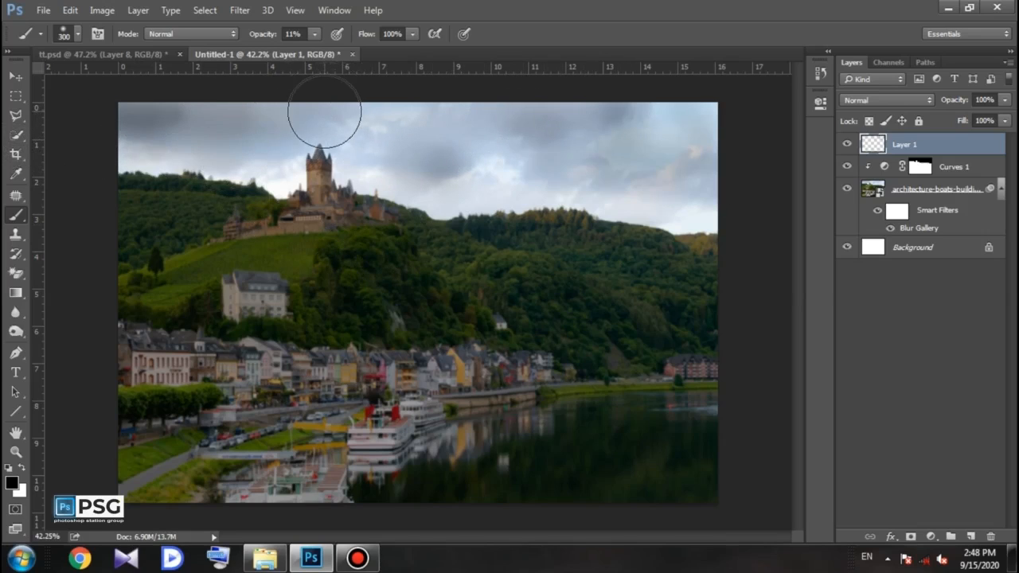
pyautogui.press('[')
pyautogui.moveTo(330, 103)
pyautogui.mouseDown()
pyautogui.moveTo(733, 125)
pyautogui.moveTo(751, 182)
pyautogui.moveTo(435, 72)
pyautogui.moveTo(165, 97)
pyautogui.mouseUp()
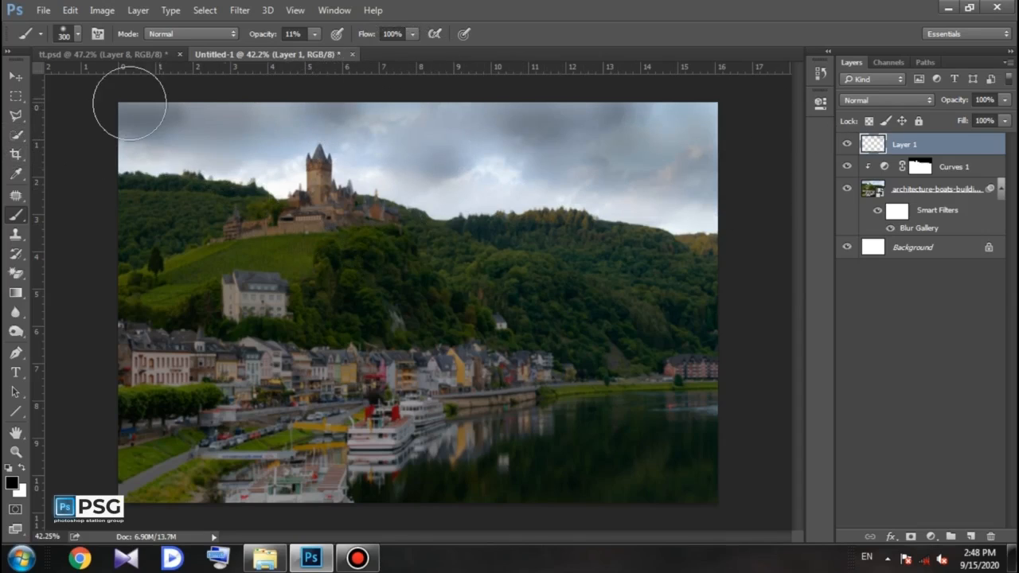
pyautogui.click(851, 146)
pyautogui.click(850, 146)
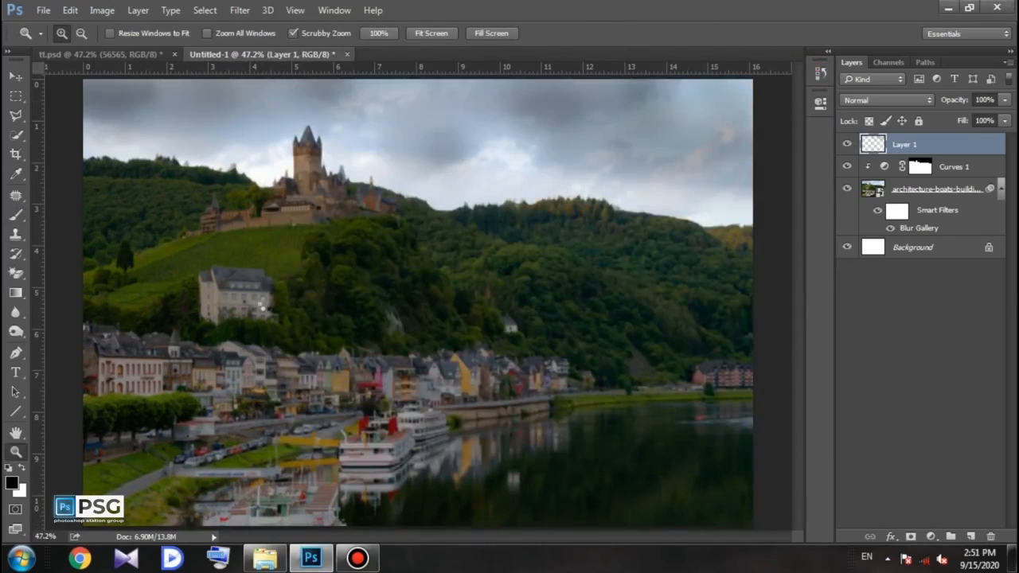
# Position the placed viaduct photo at Y 935 px with its opacity lowered to 27%, commit it, and restore 100% opacity.
pyautogui.press('5')
pyautogui.press('8')
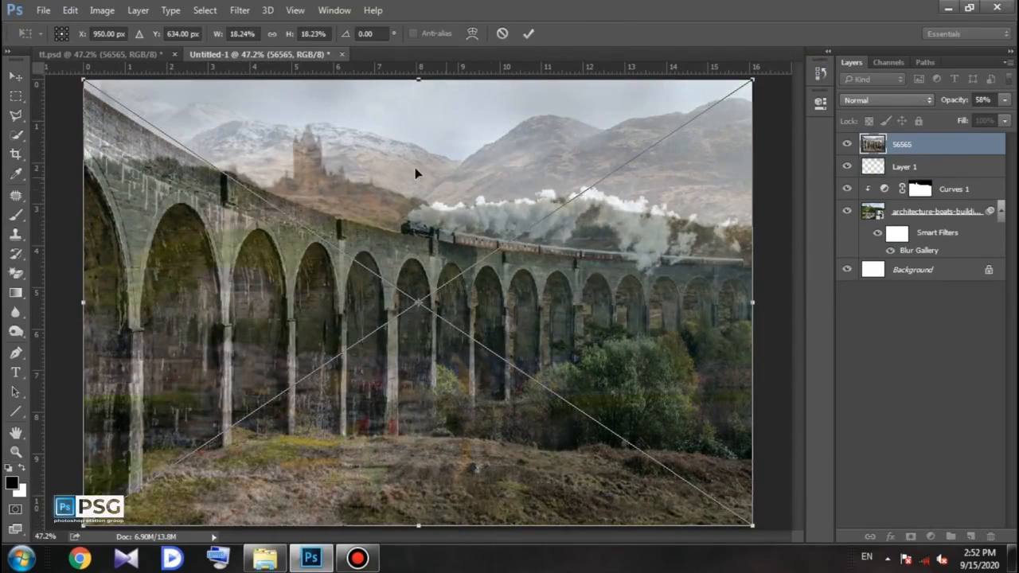
pyautogui.moveTo(957, 106); pyautogui.dragTo(932, 106)
pyautogui.moveTo(416, 172); pyautogui.dragTo(414, 266)
pyautogui.press('Return')
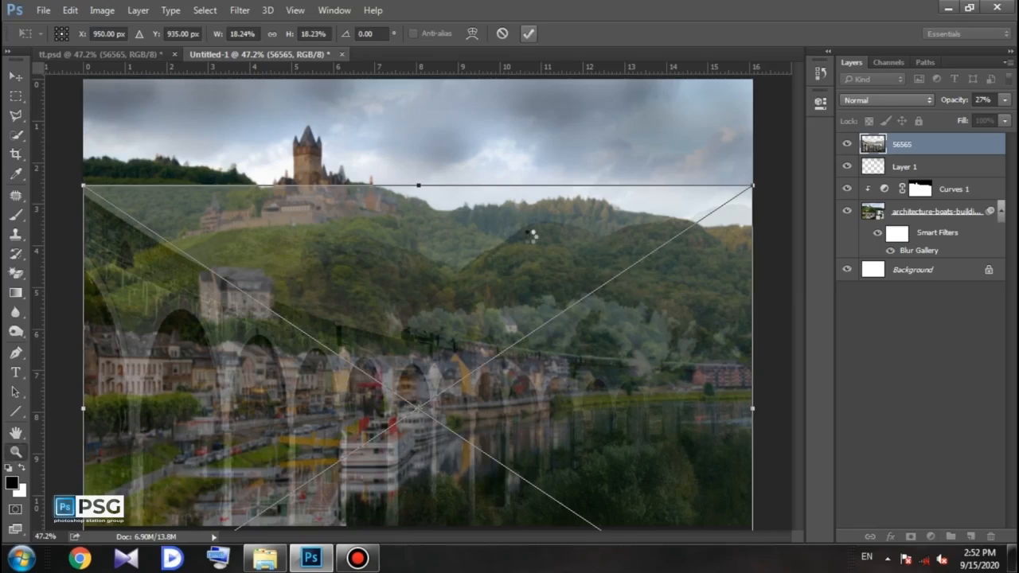
pyautogui.press('0')
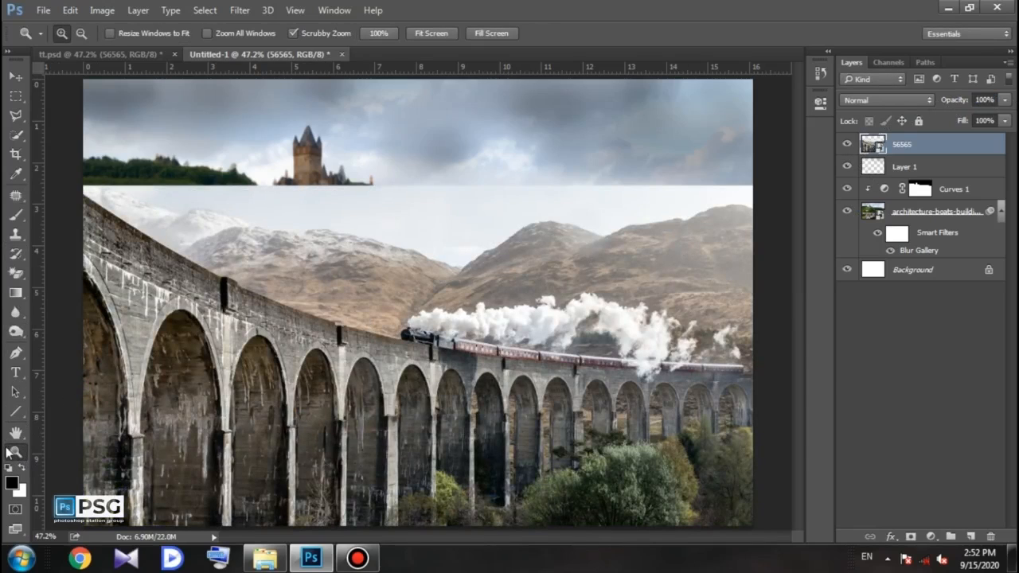
# Select the viaduct and train with the Magnetic Lasso and extend the selection past the canvas edges with the Polygonal Lasso.
pyautogui.rightClick(16, 116)
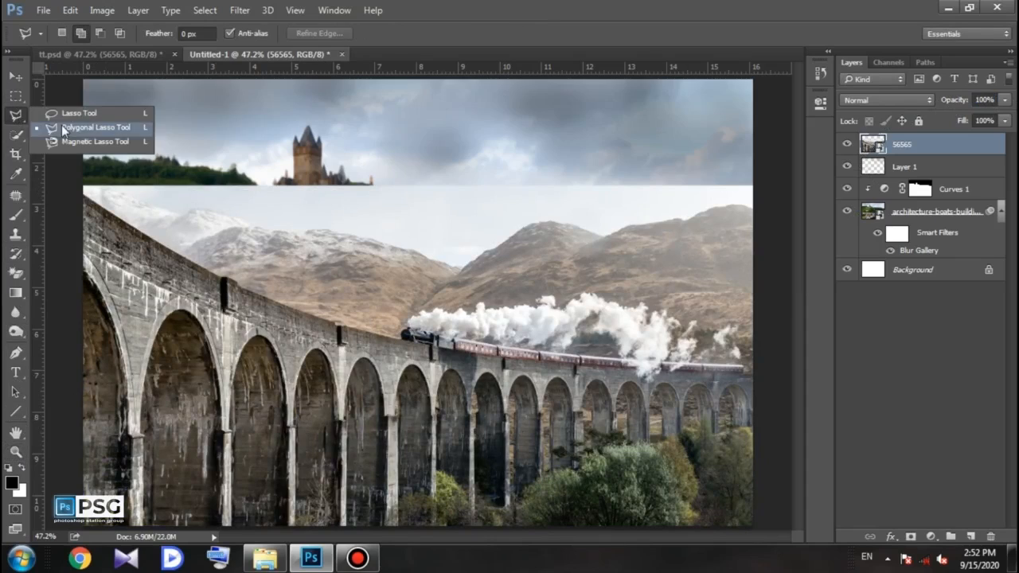
pyautogui.click(80, 147)
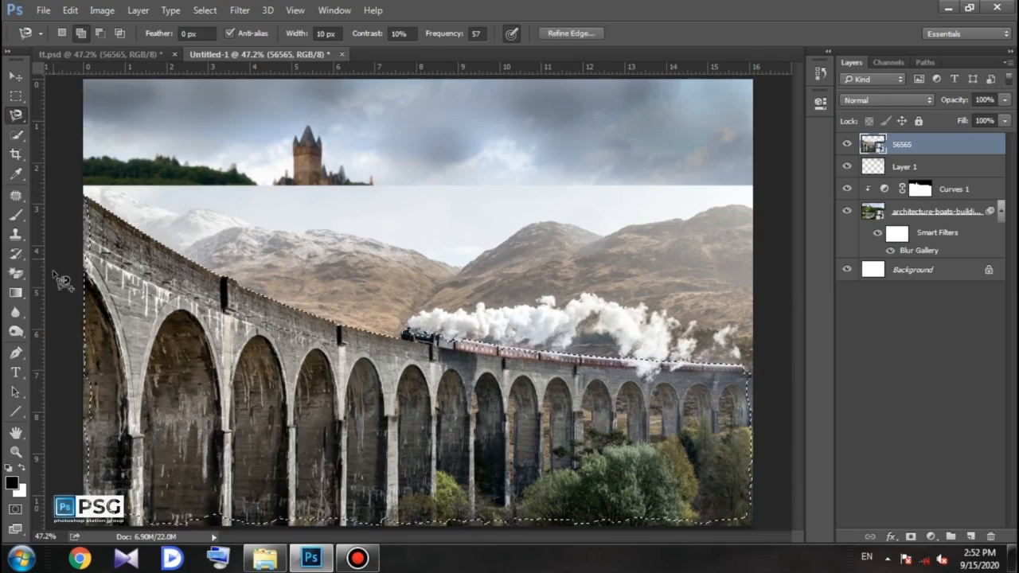
pyautogui.rightClick(16, 117)
pyautogui.click(71, 131)
pyautogui.click(87, 197)
pyautogui.click(74, 191)
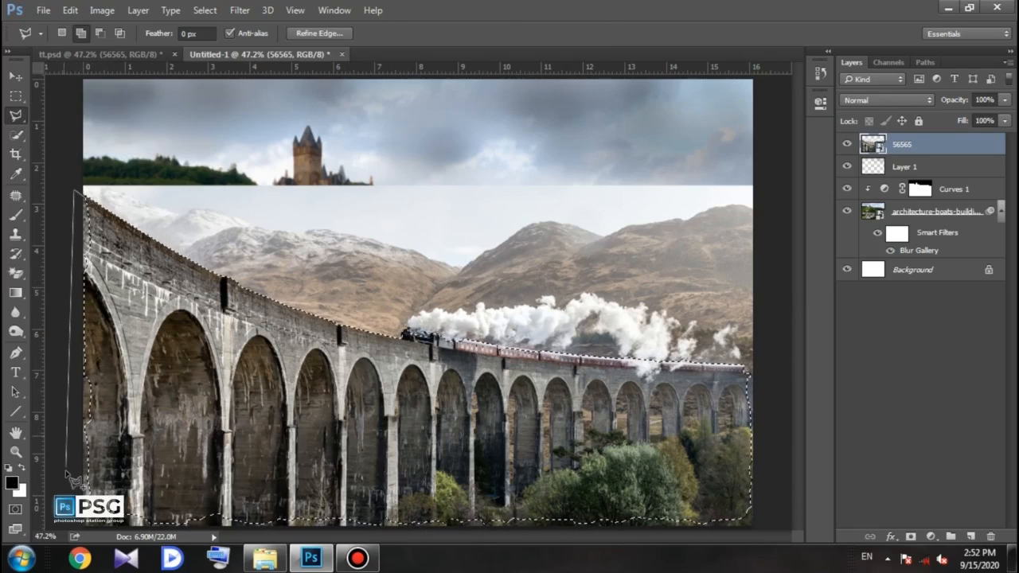
pyautogui.click(81, 531)
pyautogui.click(767, 526)
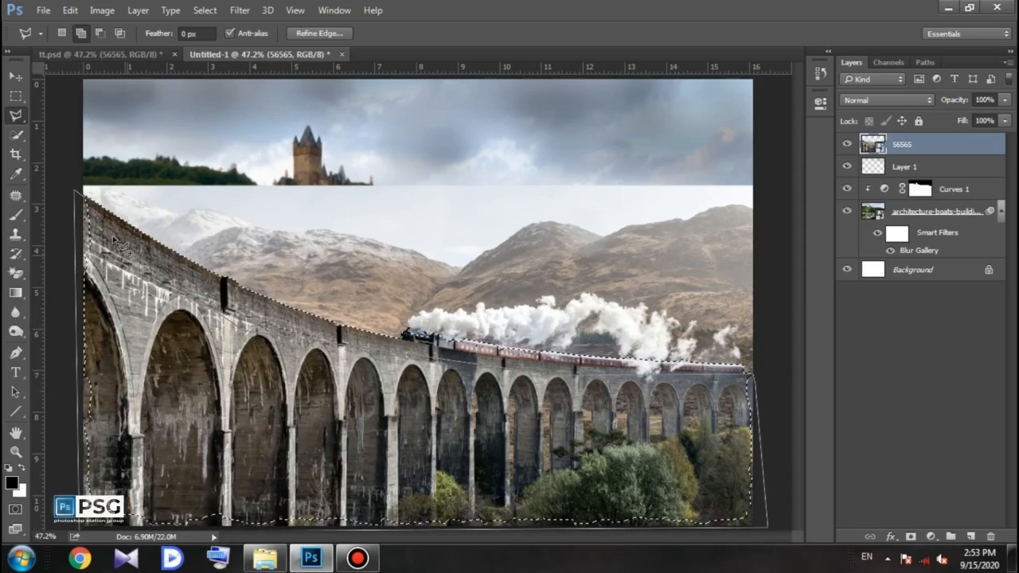
# Add the missed parts of the locomotive and carriage roofs to the selection with the Lasso tool.
pyautogui.press('z')
pyautogui.moveTo(422, 328)
pyautogui.mouseDown()
pyautogui.moveTo(460, 357)
pyautogui.moveTo(488, 361)
pyautogui.mouseUp()
pyautogui.rightClick(17, 134)
pyautogui.rightClick(17, 117)
pyautogui.click(78, 113)
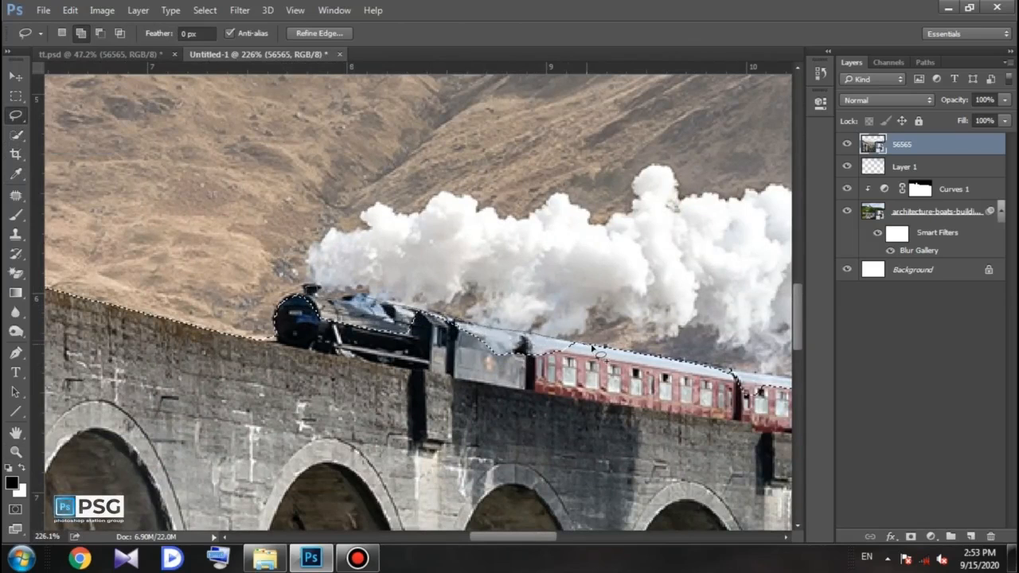
pyautogui.moveTo(233, 418); pyautogui.dragTo(248, 365)
pyautogui.moveTo(721, 239); pyautogui.dragTo(279, 191)
pyautogui.moveTo(305, 344); pyautogui.dragTo(438, 344)
pyautogui.moveTo(543, 404); pyautogui.dragTo(105, 388)
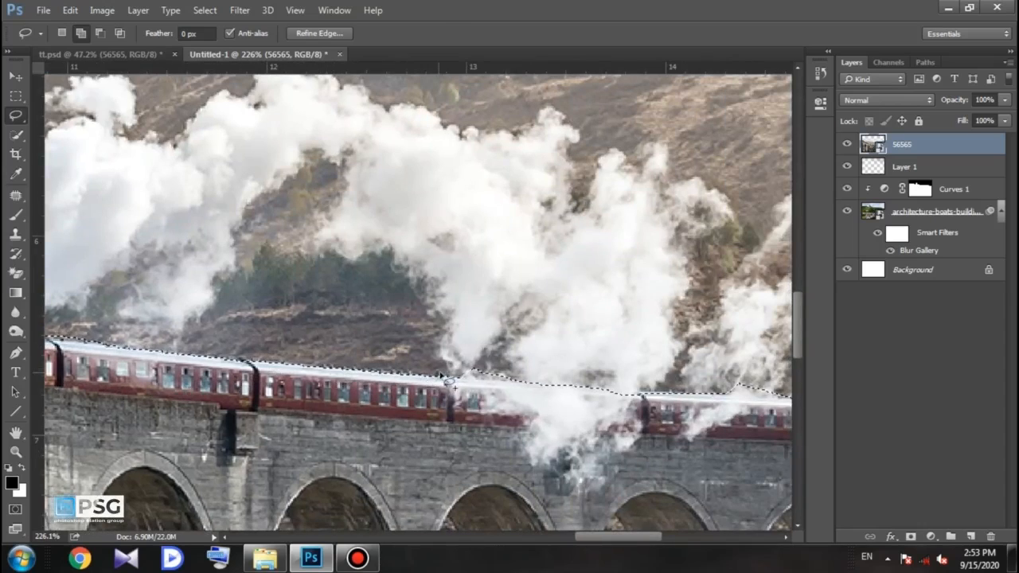
pyautogui.moveTo(624, 400)
pyautogui.mouseDown()
pyautogui.moveTo(313, 393)
pyautogui.moveTo(353, 380)
pyautogui.moveTo(448, 390)
pyautogui.moveTo(390, 425)
pyautogui.mouseUp()
# Subtract the excess areas above the rear carriage roofs from the selection with the Lasso tool.
pyautogui.click(101, 33)
pyautogui.click(821, 73)
pyautogui.click(821, 73)
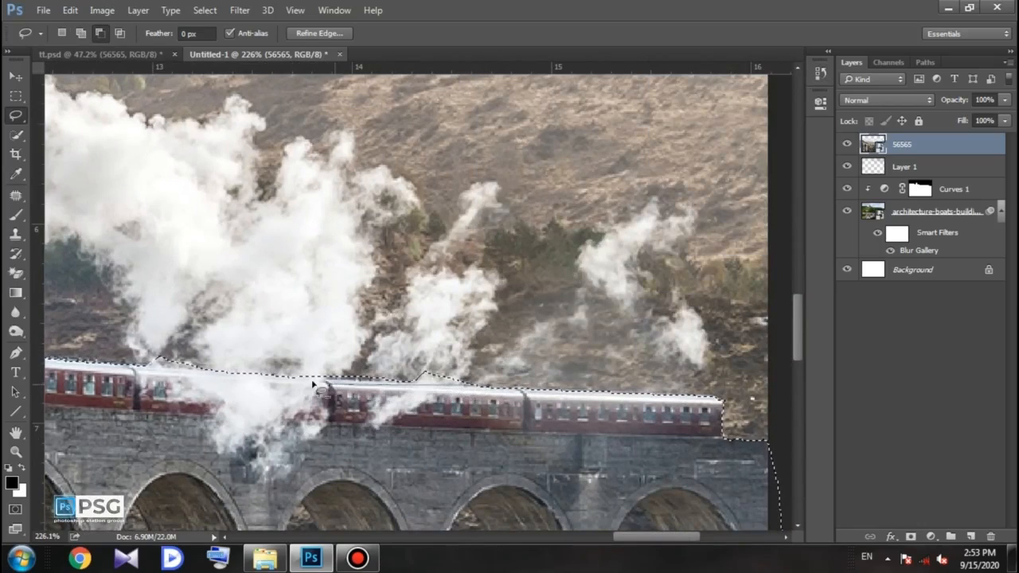
pyautogui.moveTo(506, 357); pyautogui.dragTo(503, 371)
pyautogui.moveTo(210, 371)
pyautogui.mouseDown()
pyautogui.moveTo(282, 353)
pyautogui.moveTo(275, 366)
pyautogui.mouseUp()
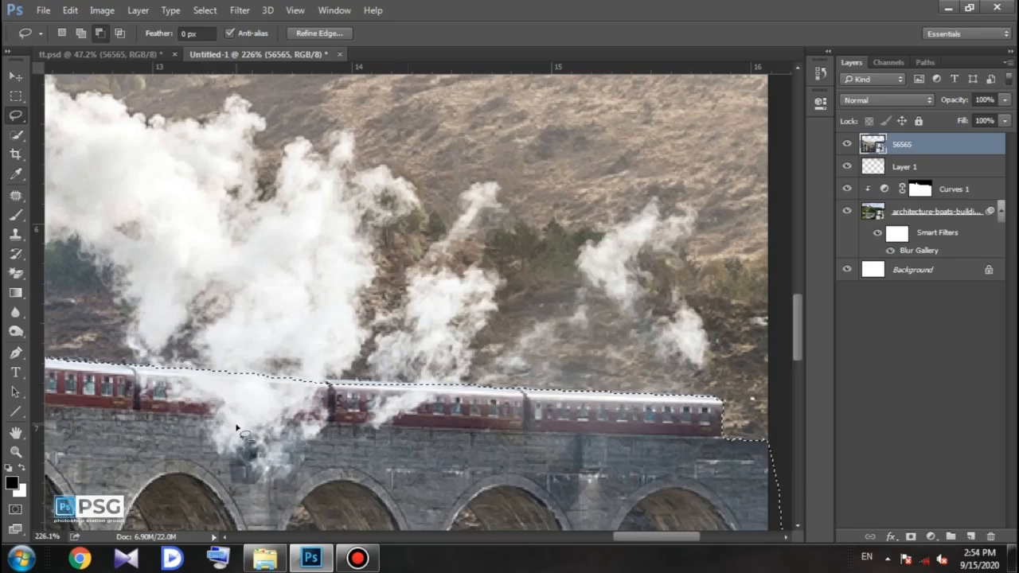
# Add the steam cloud trailing behind the locomotive to the selection with the Lasso tool.
pyautogui.click(16, 452)
pyautogui.moveTo(165, 451); pyautogui.dragTo(91, 453)
pyautogui.moveTo(461, 314); pyautogui.dragTo(522, 286)
pyautogui.click(16, 115)
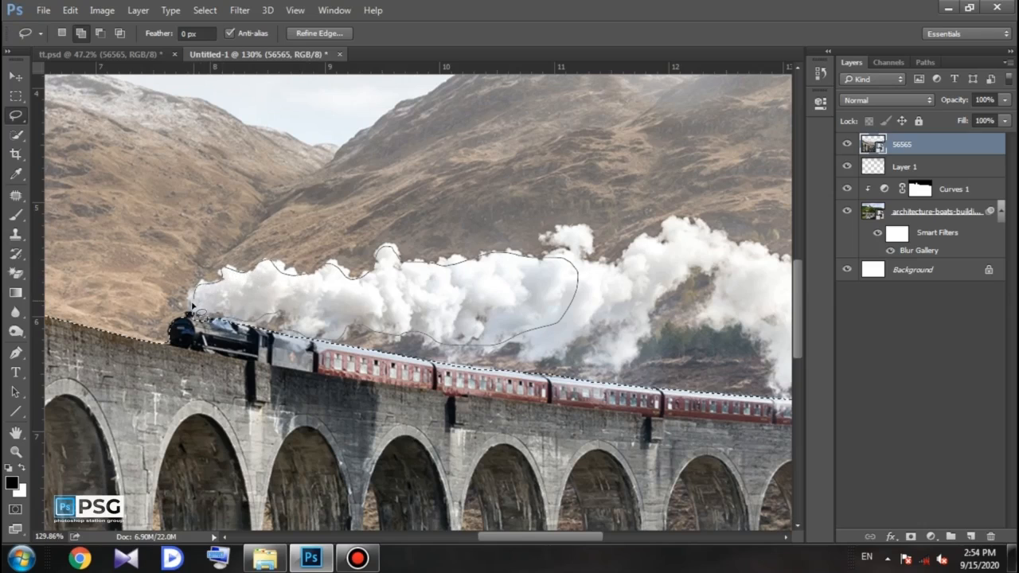
pyautogui.moveTo(205, 313); pyautogui.dragTo(199, 312)
pyautogui.moveTo(561, 252); pyautogui.dragTo(646, 260)
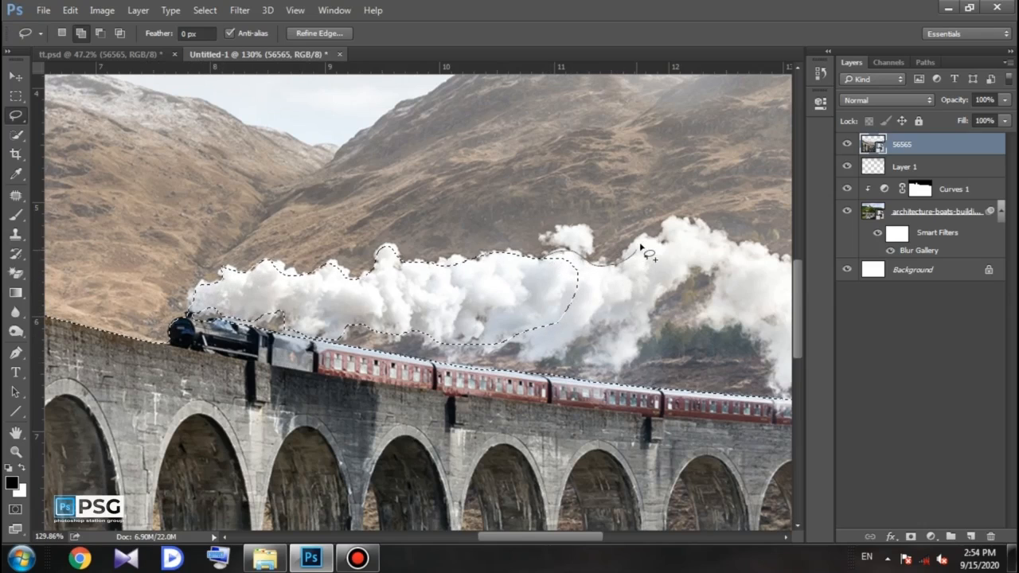
pyautogui.moveTo(532, 342); pyautogui.dragTo(522, 328)
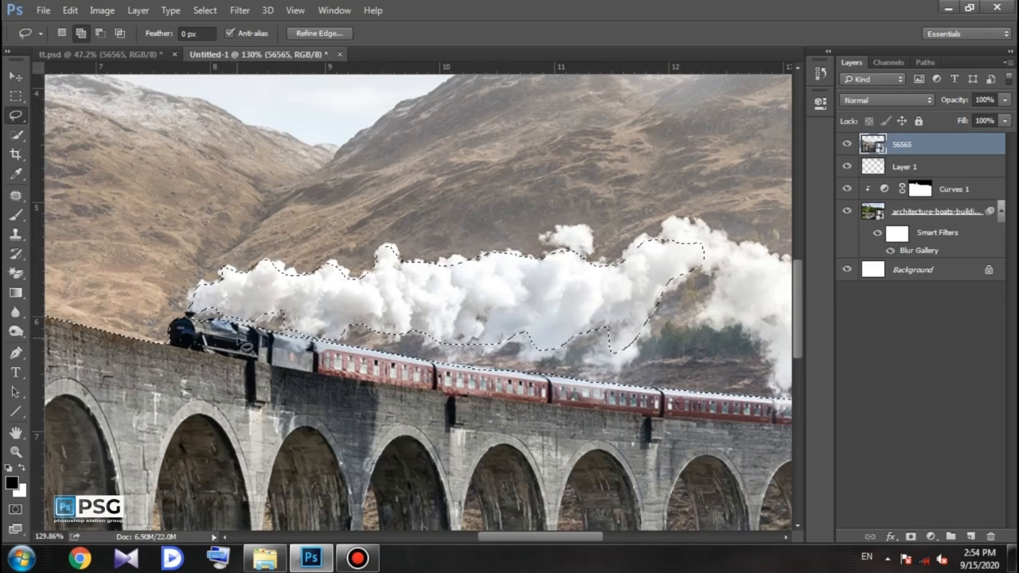
# Mask the viaduct layer to the selection and refine the mask around the steam with Smart Radius, output to Layer Mask.
pyautogui.click(911, 536)
pyautogui.rightClick(908, 144)
pyautogui.click(884, 262)
pyautogui.moveTo(190, 297)
pyautogui.mouseDown()
pyautogui.moveTo(314, 273)
pyautogui.moveTo(592, 250)
pyautogui.moveTo(641, 257)
pyautogui.moveTo(627, 346)
pyautogui.moveTo(609, 333)
pyautogui.moveTo(502, 336)
pyautogui.moveTo(199, 308)
pyautogui.mouseUp()
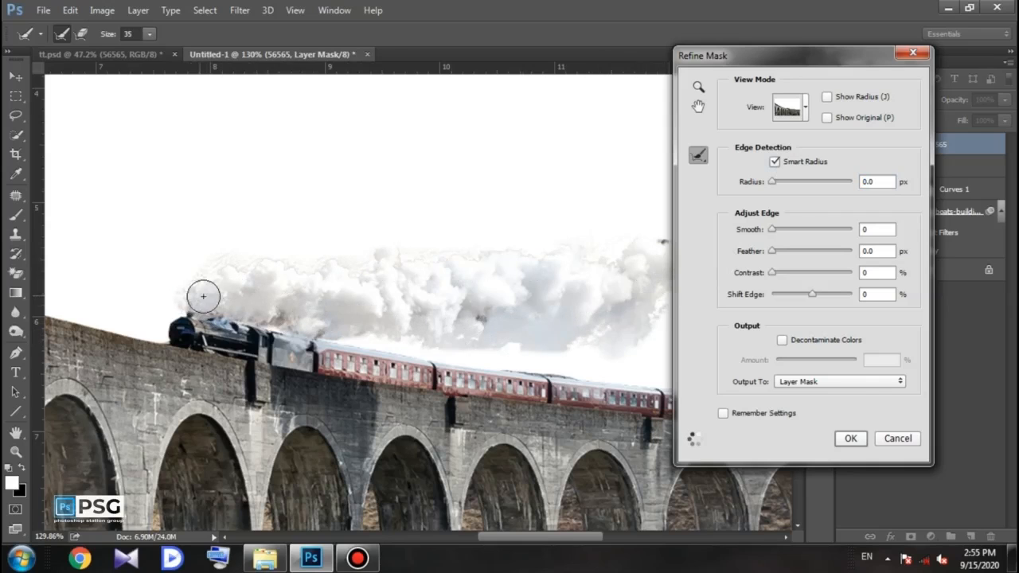
pyautogui.click(849, 438)
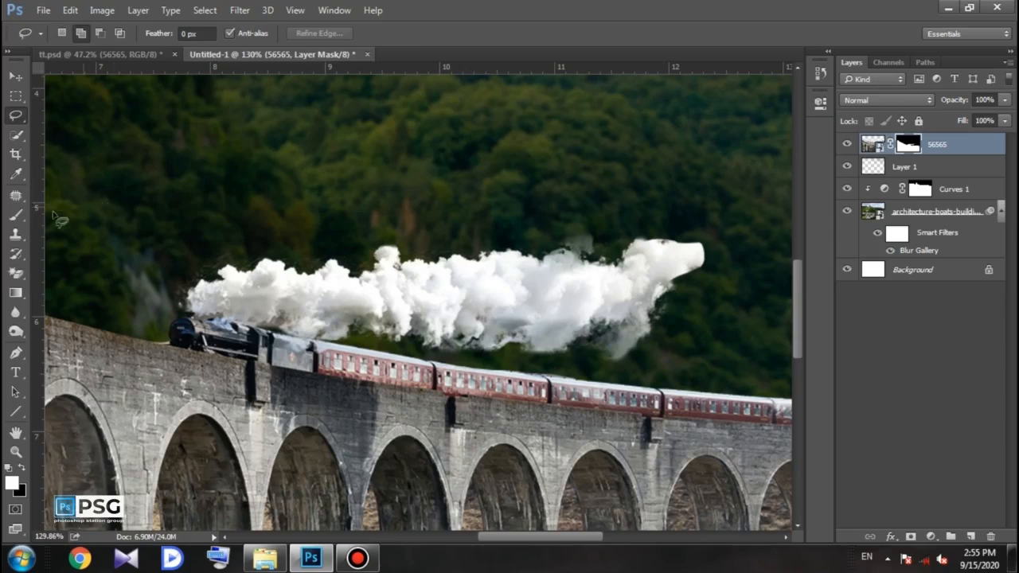
# Paint black on the viaduct layer's mask with a soft 60 px brush at 76% opacity to fade the steam's trailing end.
pyautogui.press('b')
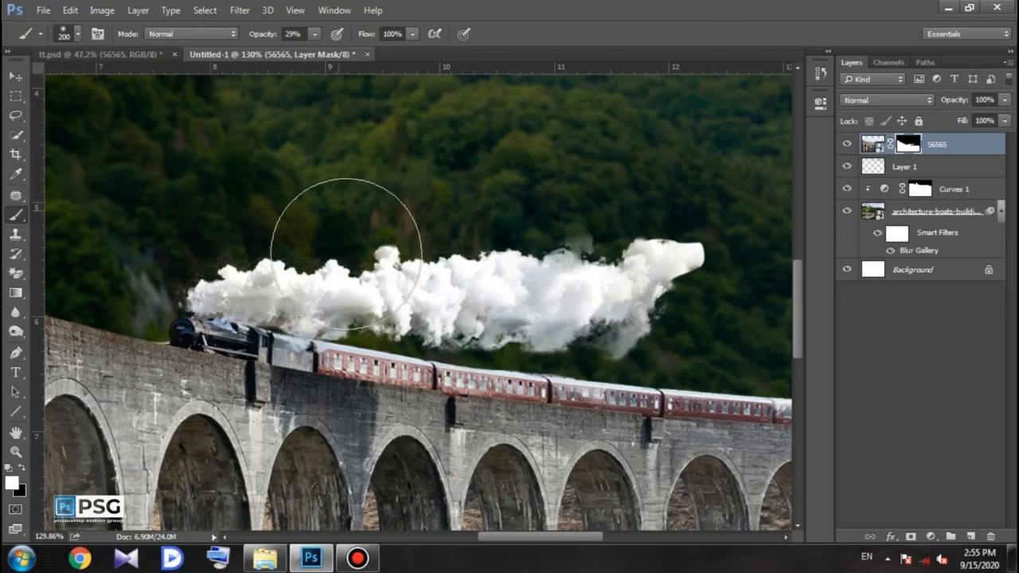
pyautogui.press('p')
pyautogui.click(16, 215)
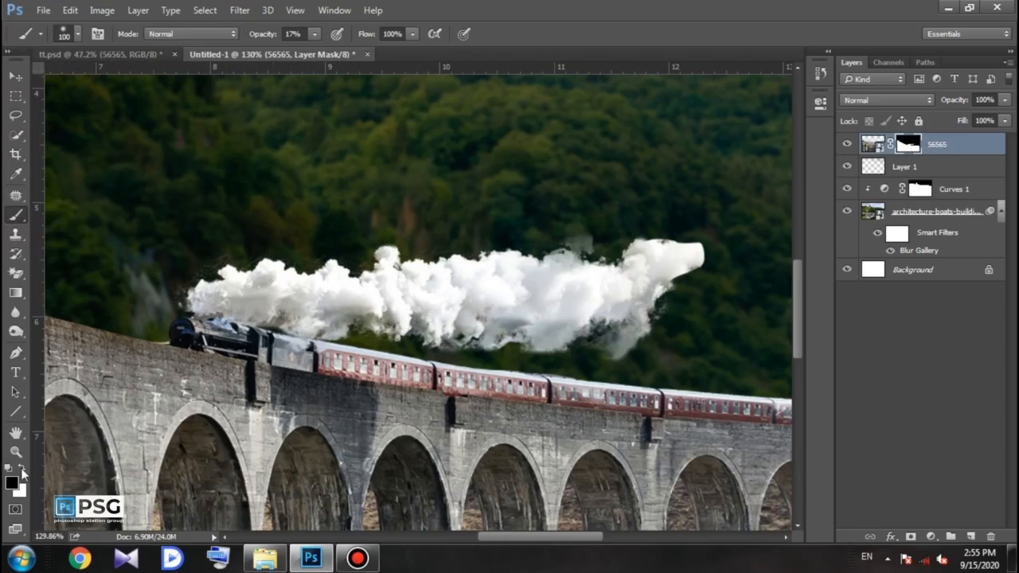
pyautogui.moveTo(669, 240)
pyautogui.mouseDown()
pyautogui.moveTo(693, 246)
pyautogui.moveTo(696, 282)
pyautogui.moveTo(643, 348)
pyautogui.mouseUp()
pyautogui.hotkey('ctrl', 'z')
pyautogui.write('76')
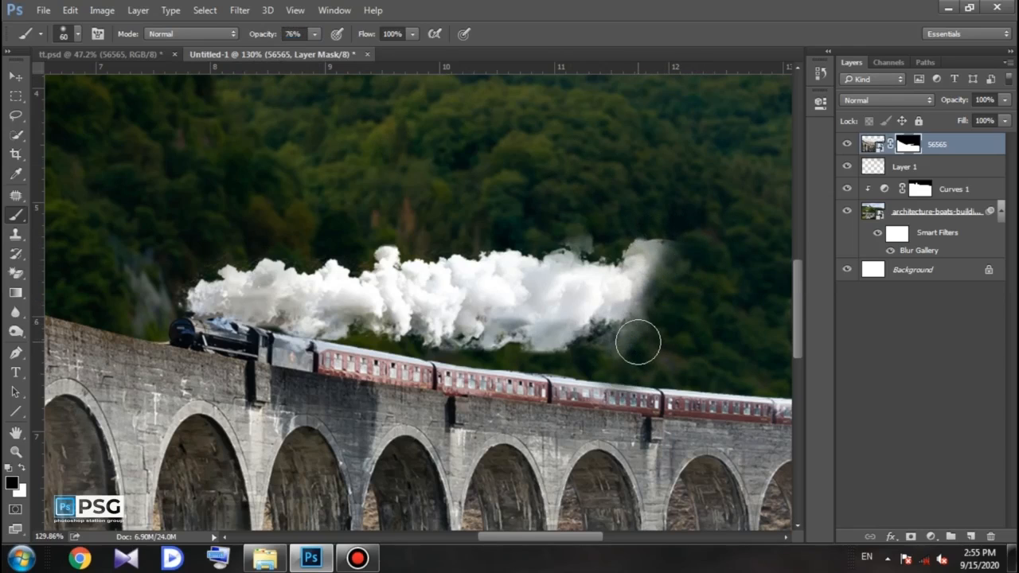
pyautogui.moveTo(622, 253)
pyautogui.mouseDown()
pyautogui.moveTo(574, 301)
pyautogui.moveTo(604, 285)
pyautogui.mouseUp()
# Step back through the last mask strokes and touch up the mask near the steam's tail with the brush at 100% opacity.
pyautogui.click(821, 73)
pyautogui.click(705, 210)
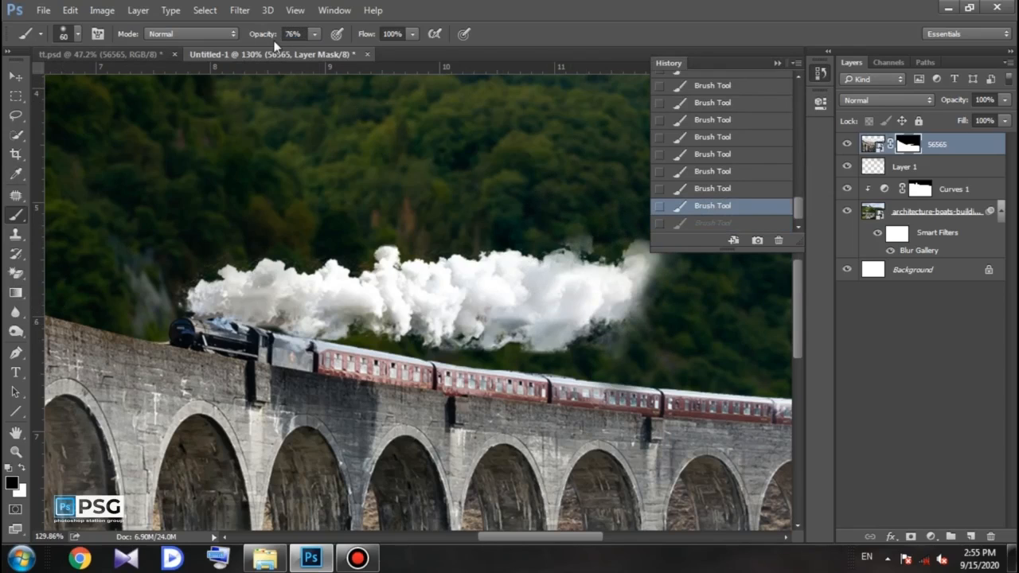
pyautogui.click(776, 63)
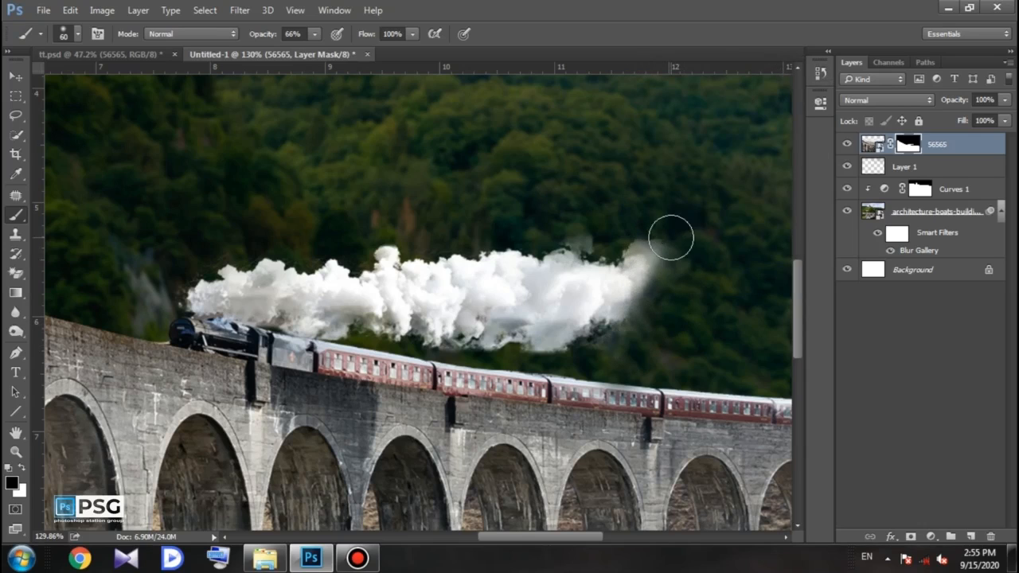
pyautogui.click(821, 74)
pyautogui.click(776, 64)
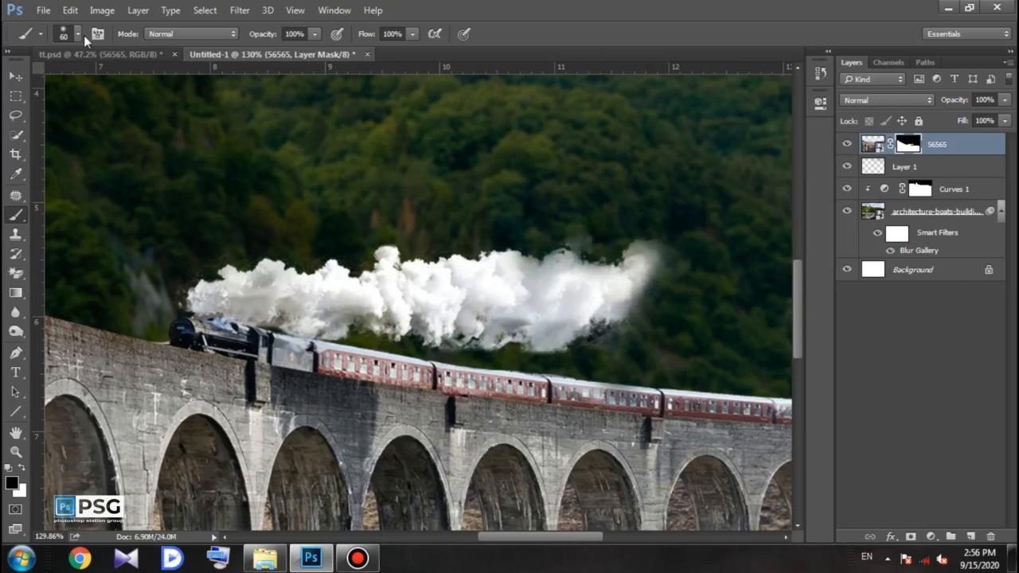
pyautogui.keyDown('shift'); pyautogui.click(643, 397); pyautogui.keyUp('shift')
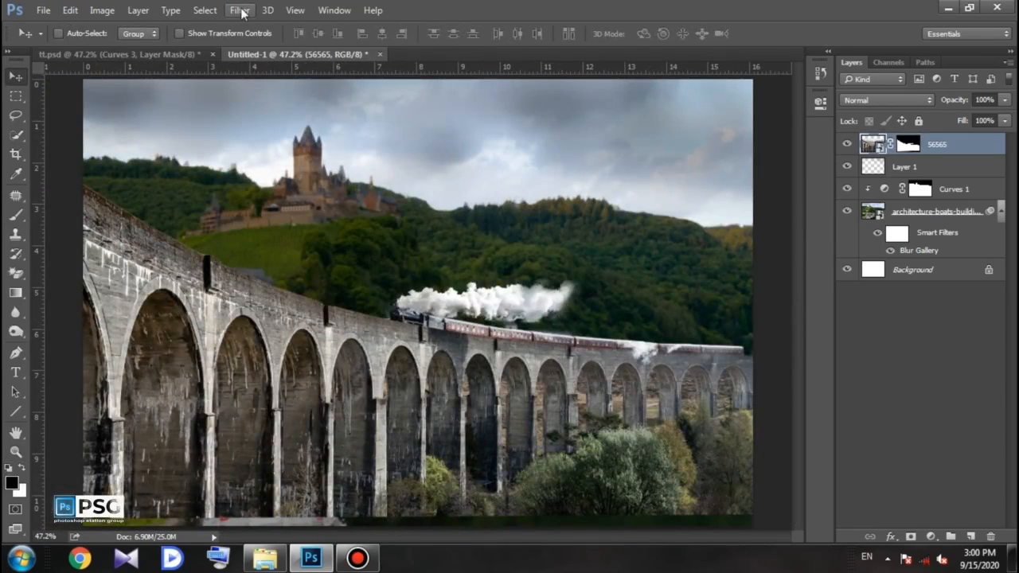
# Apply a slight Field Blur to the viaduct layer as a smart filter.
pyautogui.click(241, 11)
pyautogui.moveTo(268, 172)
pyautogui.click(454, 173)
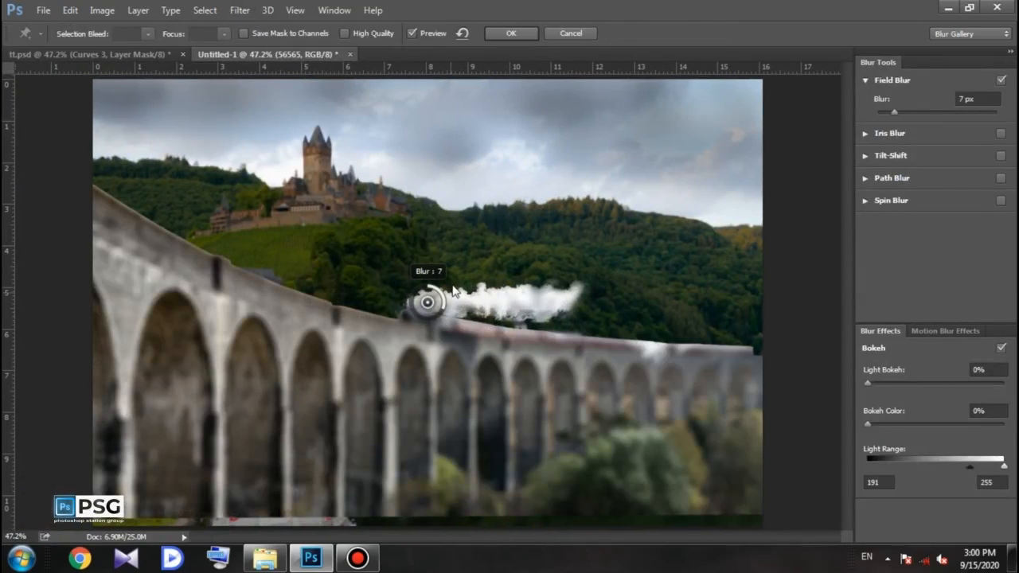
pyautogui.moveTo(449, 262); pyautogui.dragTo(447, 243)
pyautogui.click(514, 32)
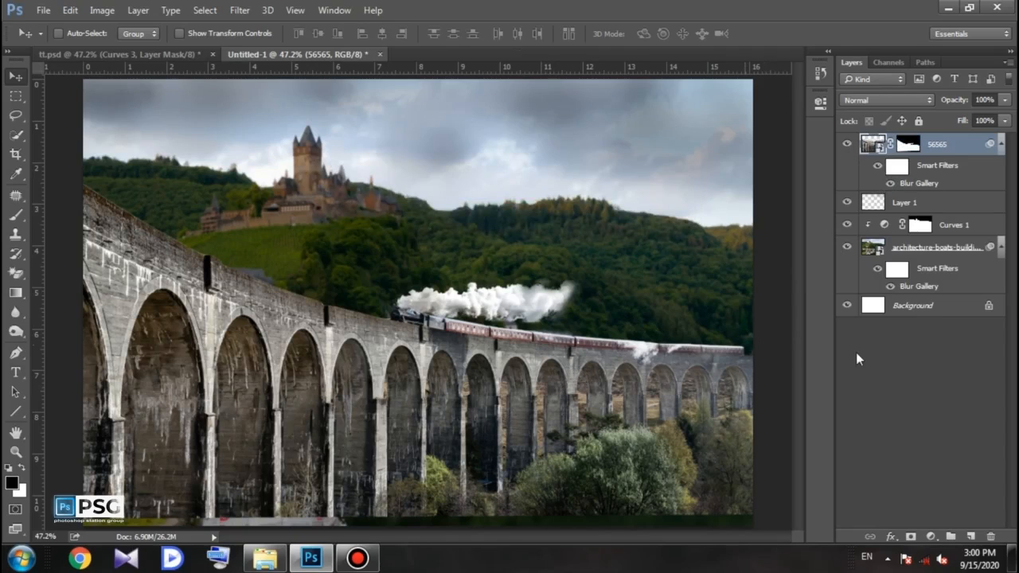
# Add a Curves adjustment clipped to the viaduct layer and pull the white point far down to darken the train and viaduct.
pyautogui.click(932, 539)
pyautogui.click(943, 341)
pyautogui.moveTo(780, 174); pyautogui.dragTo(798, 259)
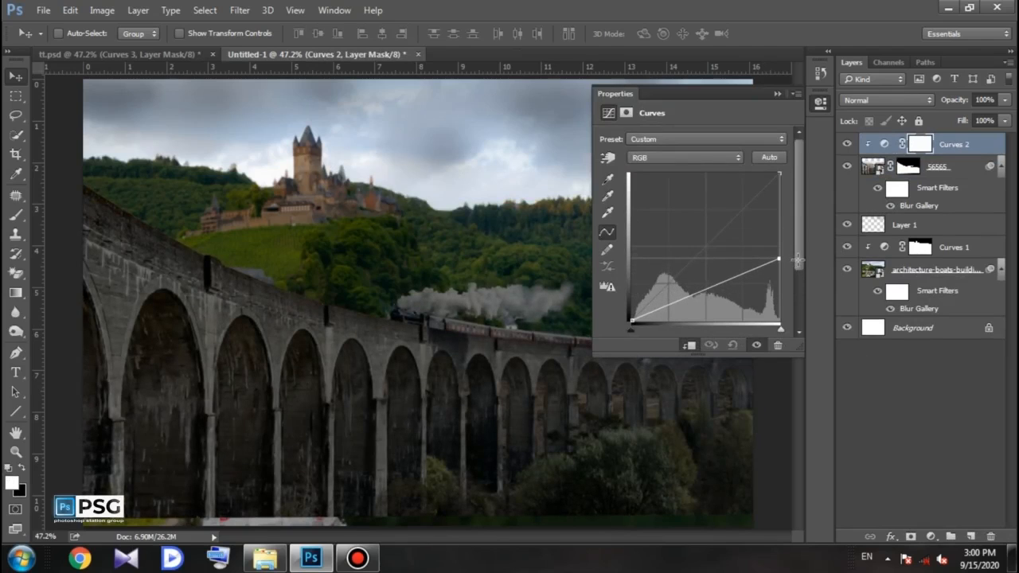
pyautogui.click(773, 94)
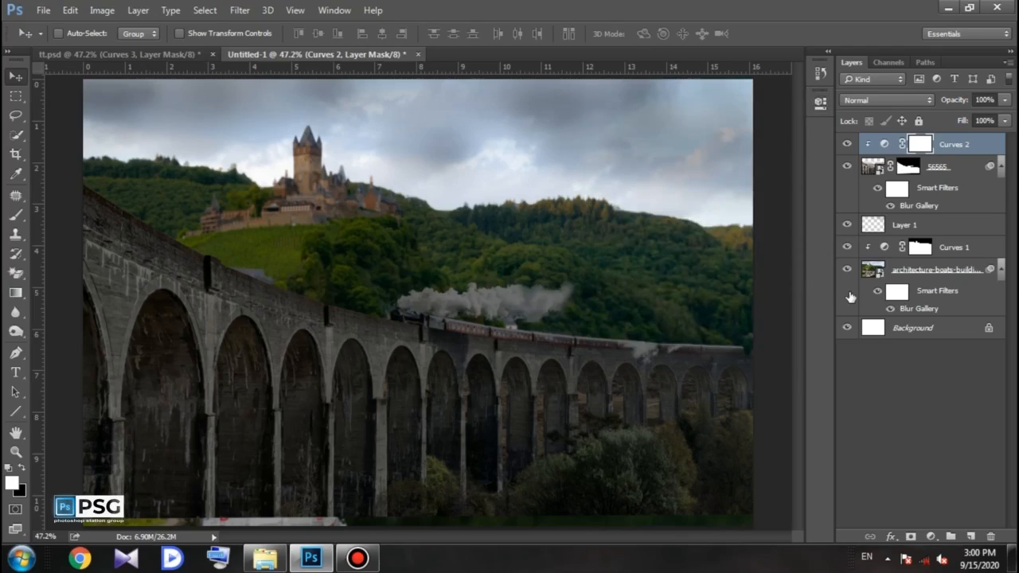
pyautogui.doubleClick(883, 248)
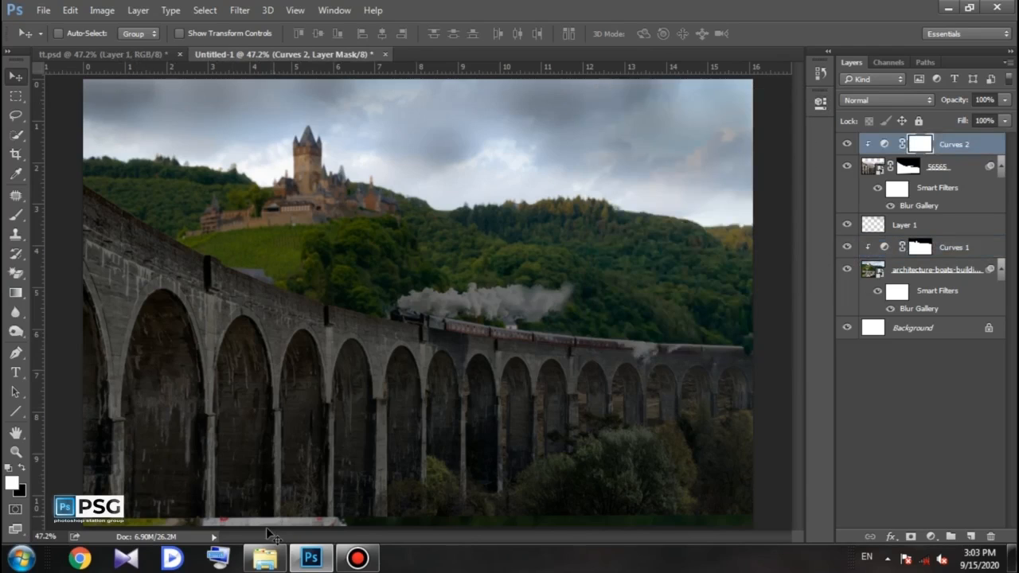
# Place the misty lake photo 2121 above the other layers and scale it down inside the canvas.
pyautogui.click(266, 558)
pyautogui.moveTo(631, 218); pyautogui.dragTo(279, 283)
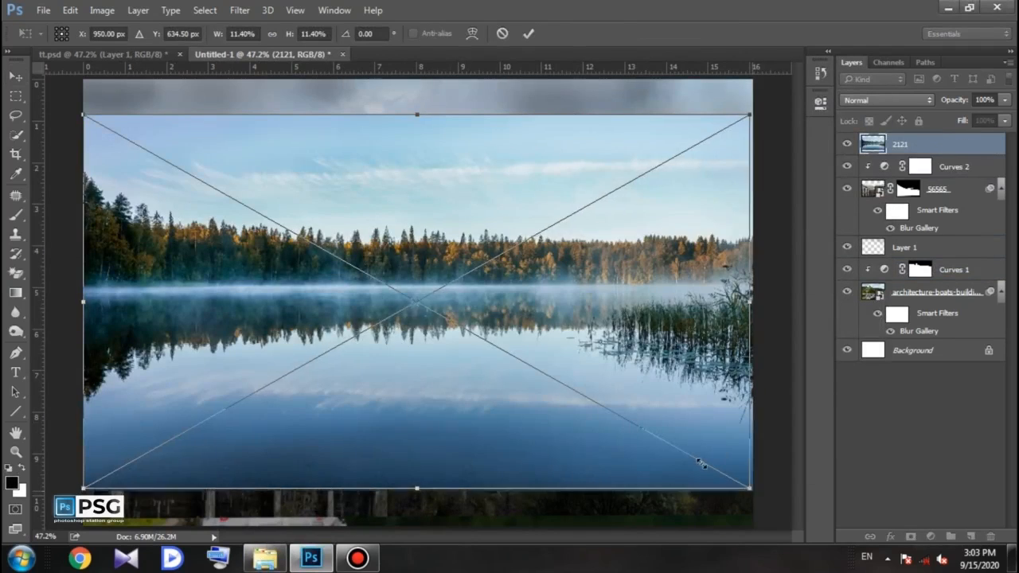
pyautogui.moveTo(750, 489); pyautogui.dragTo(651, 433)
pyautogui.moveTo(494, 298); pyautogui.dragTo(534, 315)
pyautogui.click(528, 35)
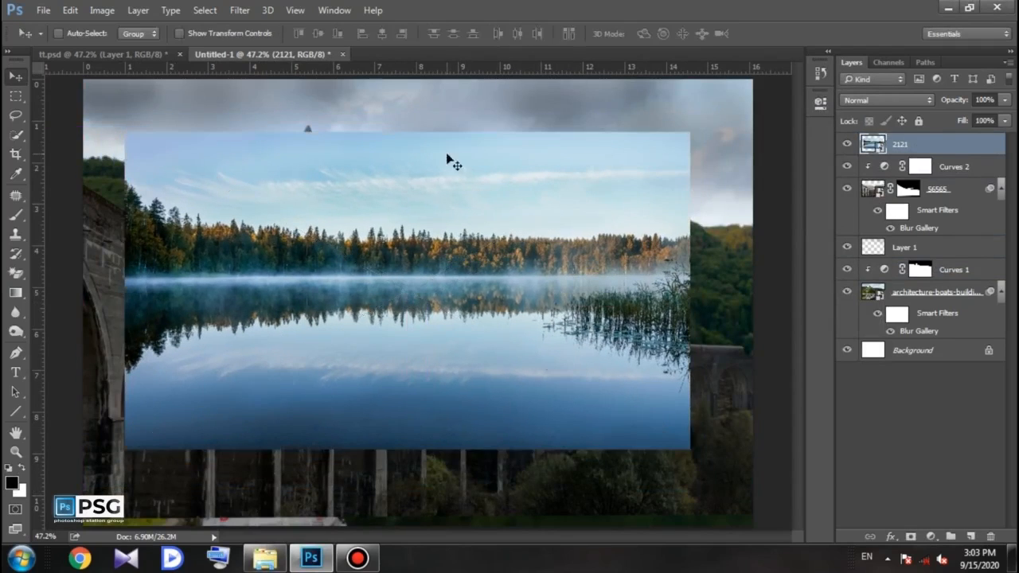
# Select the tree line in the lake photo with the Quick Selection tool.
pyautogui.press('w')
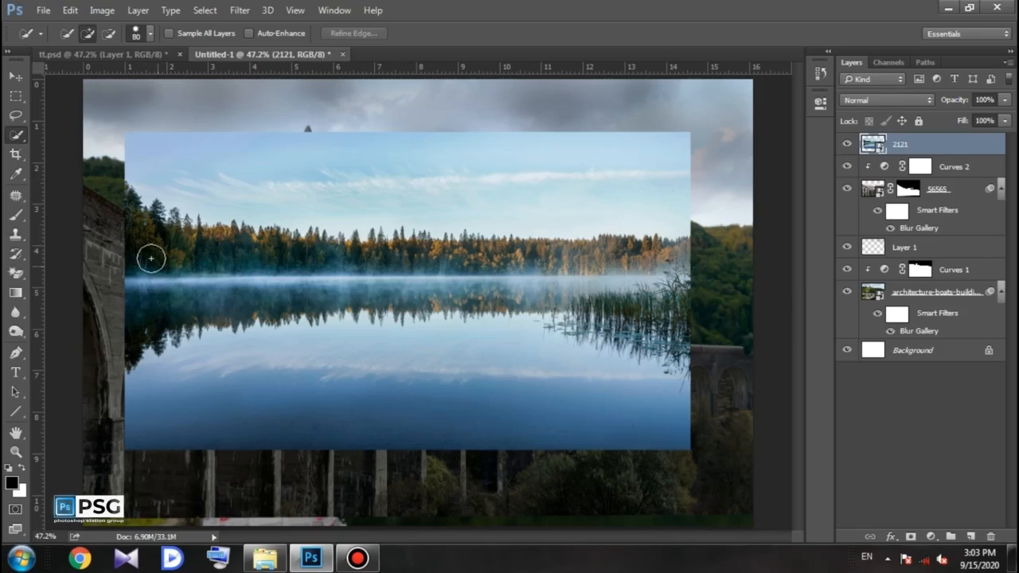
pyautogui.moveTo(142, 240)
pyautogui.mouseDown()
pyautogui.moveTo(350, 257)
pyautogui.moveTo(673, 268)
pyautogui.mouseUp()
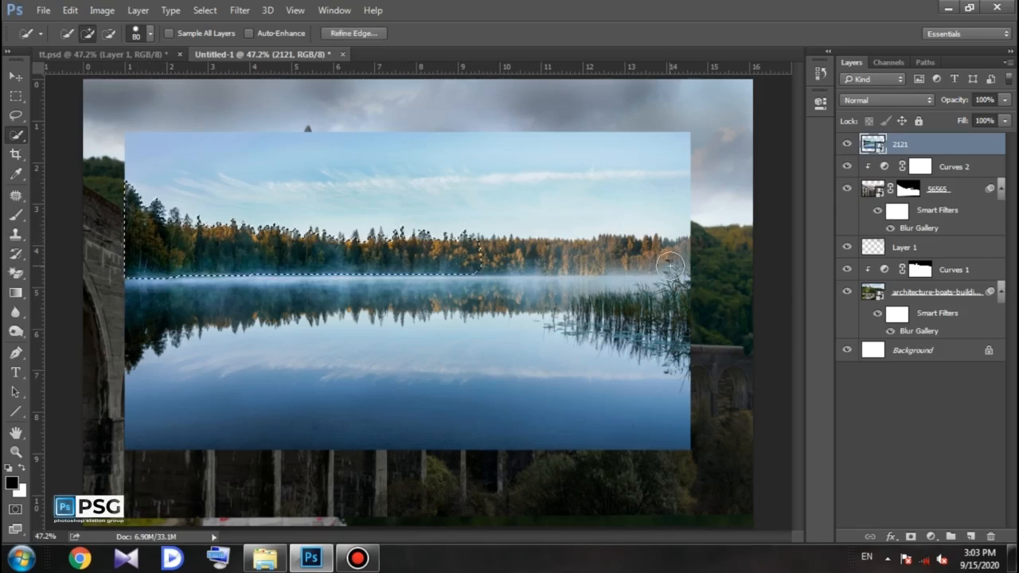
pyautogui.rightClick(16, 135)
# Add the whole lake area below the trees to the selection with the Polygonal Lasso tool.
pyautogui.rightClick(16, 116)
pyautogui.click(62, 128)
pyautogui.click(126, 210)
pyautogui.click(108, 220)
pyautogui.click(109, 452)
pyautogui.click(686, 470)
pyautogui.click(708, 454)
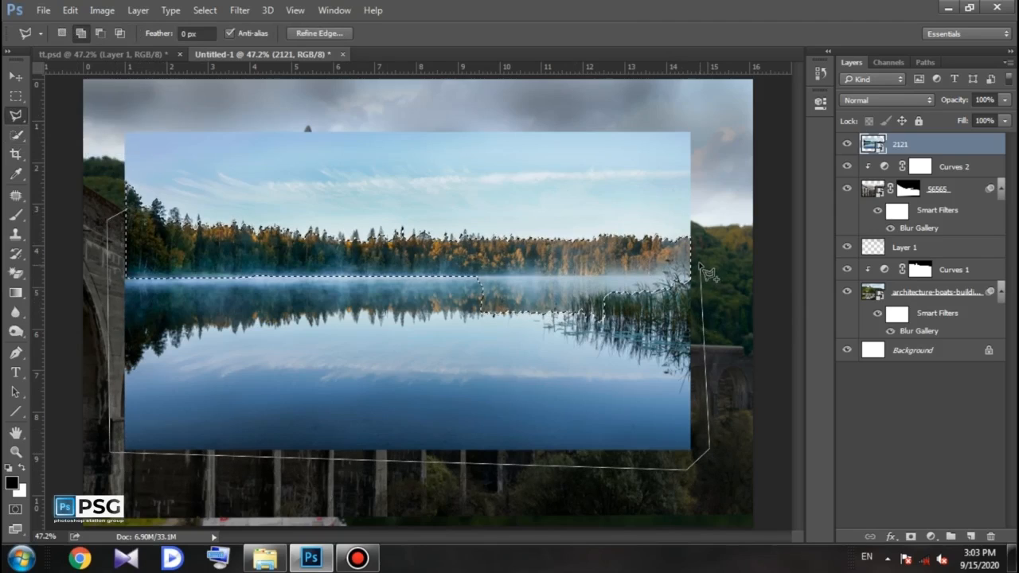
pyautogui.click(126, 210)
# Examine the selection edge along the treetops of the lake photo at close range from one end to the other.
pyautogui.press('z')
pyautogui.moveTo(128, 199); pyautogui.dragTo(196, 231)
pyautogui.click(16, 116)
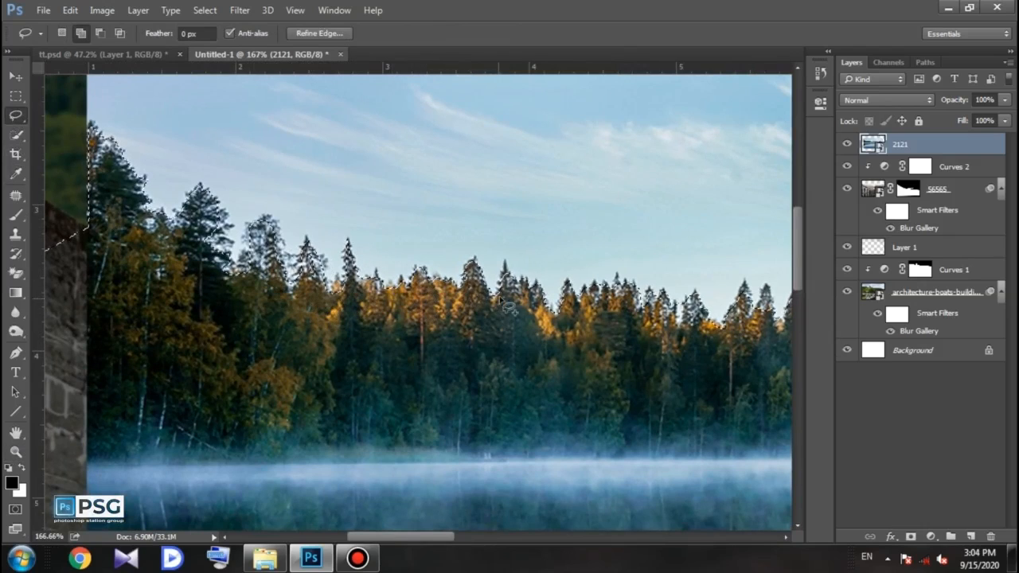
pyautogui.hscroll(3, 430, 315)
pyautogui.press('alt')
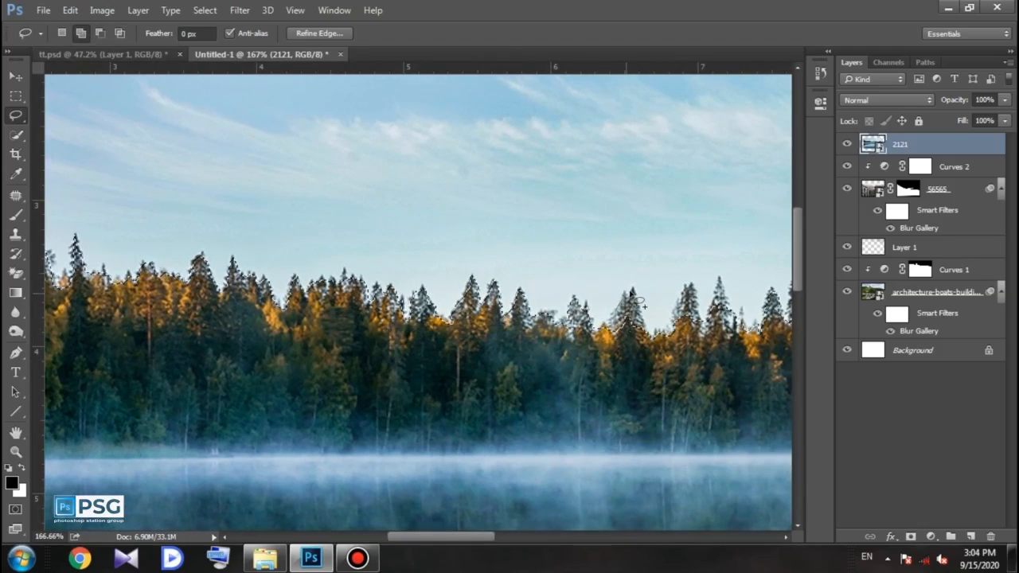
pyautogui.moveTo(694, 371); pyautogui.dragTo(401, 389)
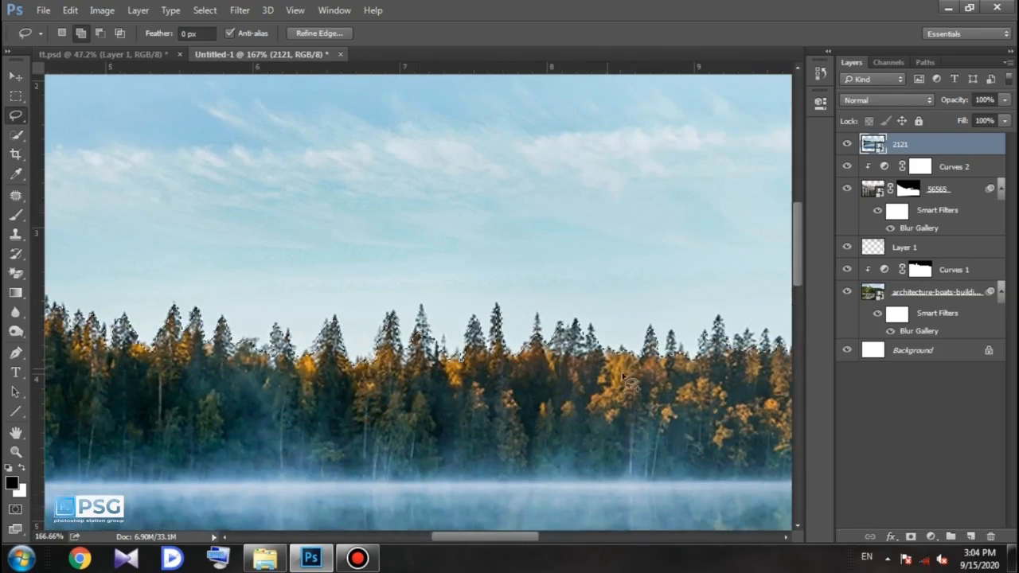
pyautogui.moveTo(727, 350); pyautogui.dragTo(441, 347)
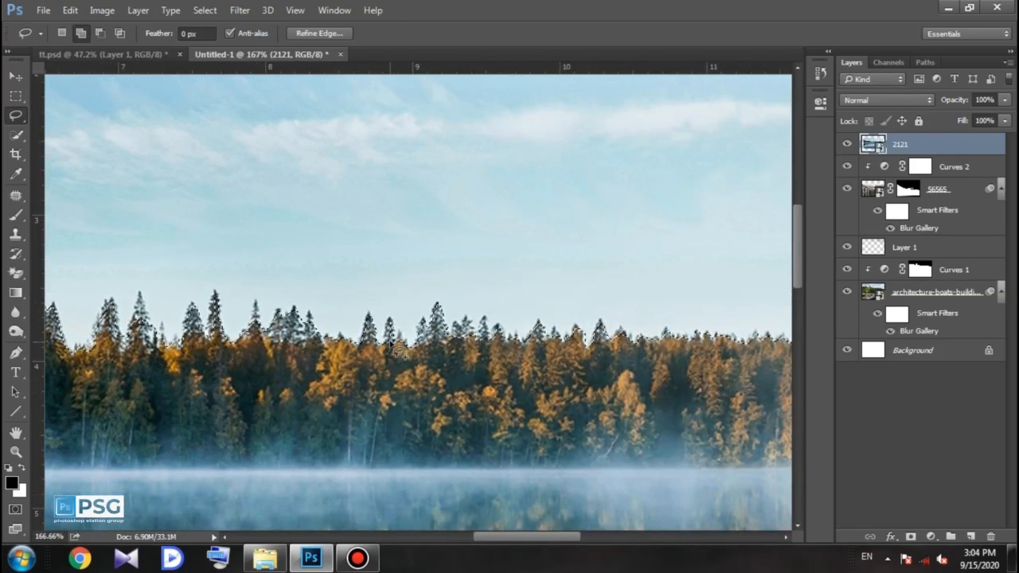
pyautogui.moveTo(521, 369); pyautogui.dragTo(389, 377)
pyautogui.moveTo(682, 393); pyautogui.dragTo(396, 384)
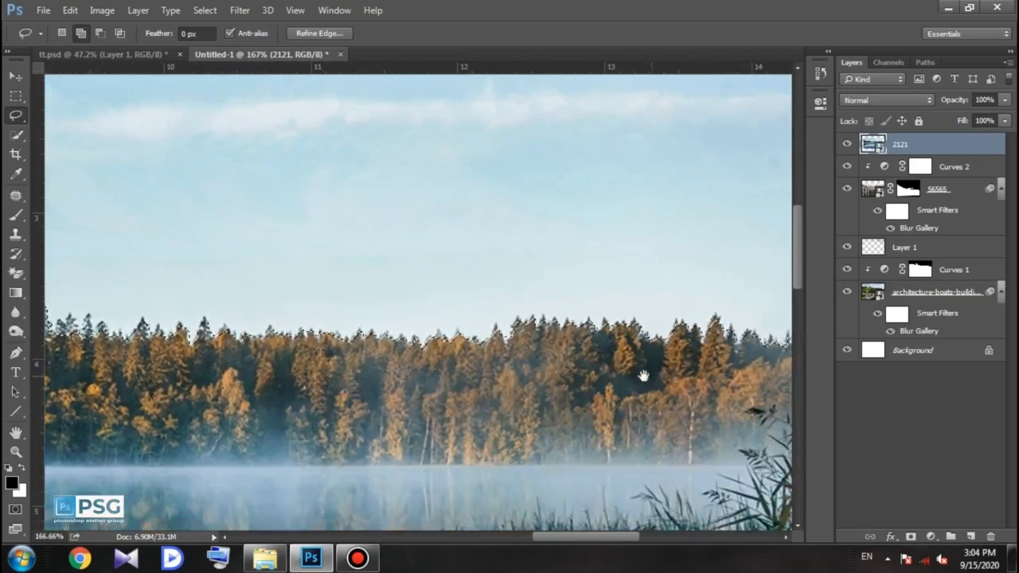
pyautogui.moveTo(657, 375); pyautogui.dragTo(427, 375)
pyautogui.press('z')
pyautogui.moveTo(286, 284); pyautogui.dragTo(159, 287)
pyautogui.moveTo(470, 292); pyautogui.dragTo(475, 292)
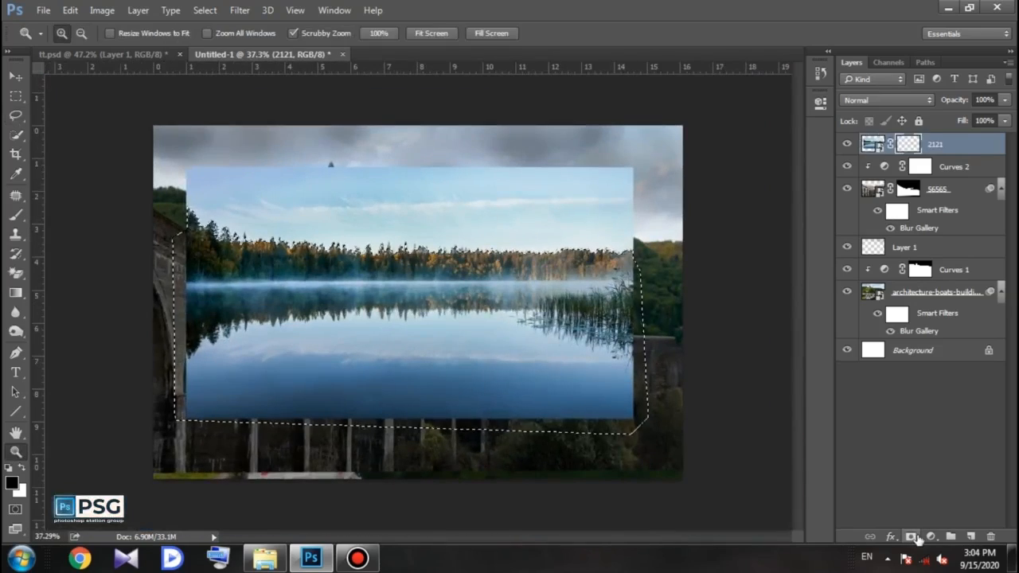
# Mask the lake layer to the selection and refine the mask along the treetops with Smart Radius, output to Layer Mask.
pyautogui.click(912, 536)
pyautogui.moveTo(428, 247); pyautogui.dragTo(472, 229)
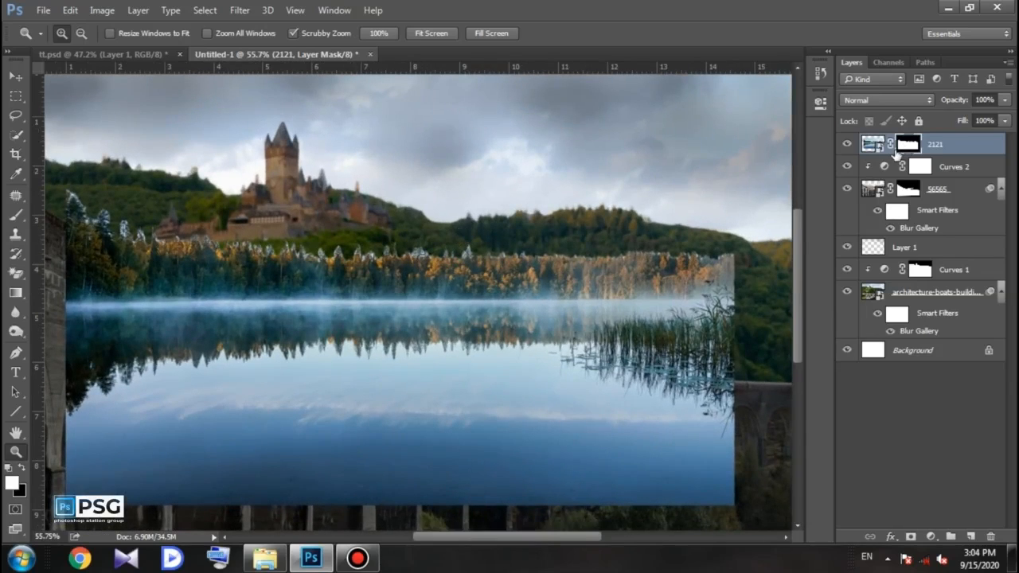
pyautogui.rightClick(906, 149)
pyautogui.click(900, 258)
pyautogui.click(773, 163)
pyautogui.moveTo(770, 64); pyautogui.dragTo(875, 79)
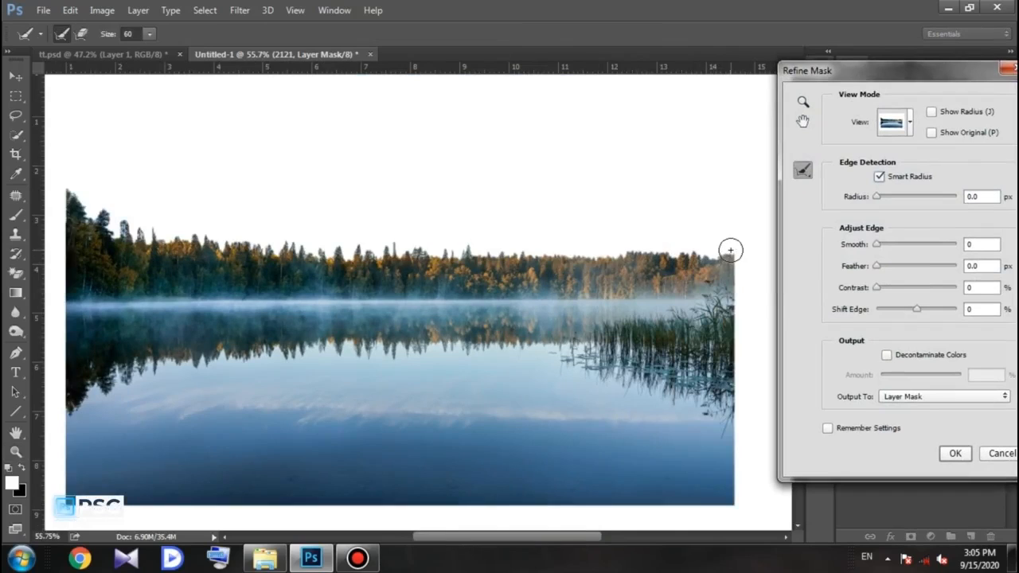
pyautogui.moveTo(613, 255)
pyautogui.mouseDown()
pyautogui.moveTo(311, 255)
pyautogui.moveTo(144, 239)
pyautogui.moveTo(80, 211)
pyautogui.mouseUp()
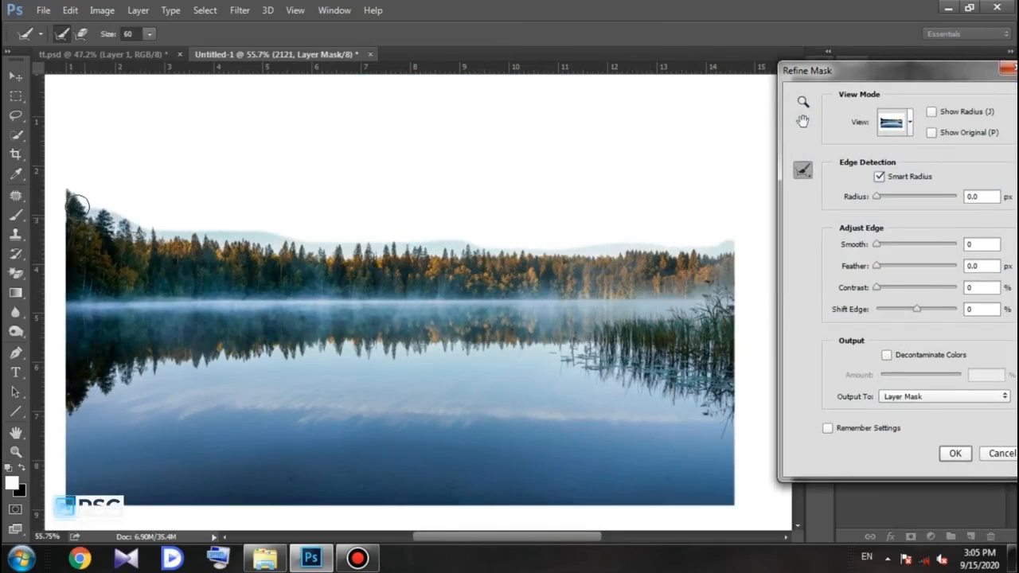
pyautogui.click(955, 453)
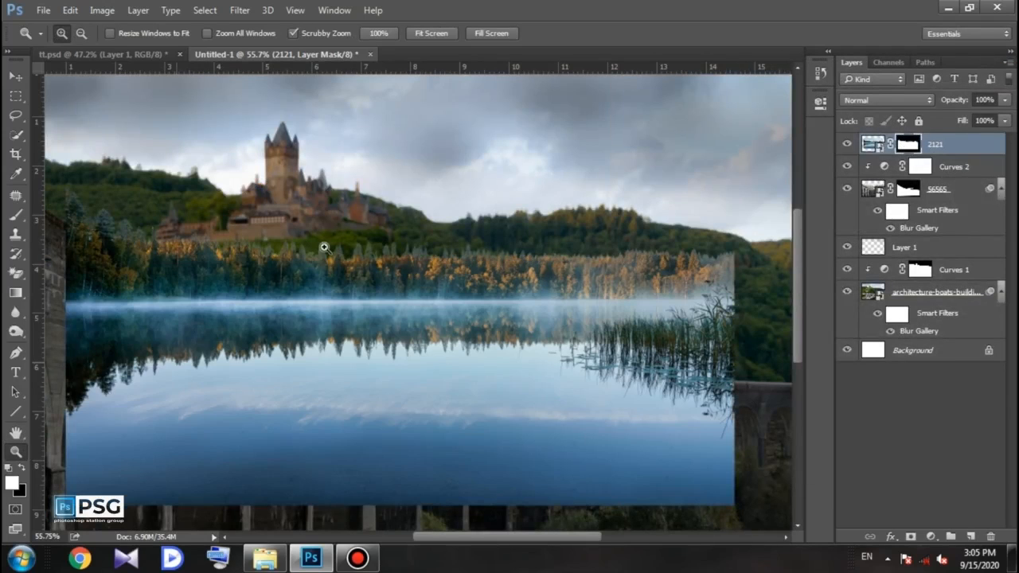
# Free-transform the lake layer to about 120% so that it spans the full width of the canvas.
pyautogui.moveTo(324, 248); pyautogui.dragTo(488, 329)
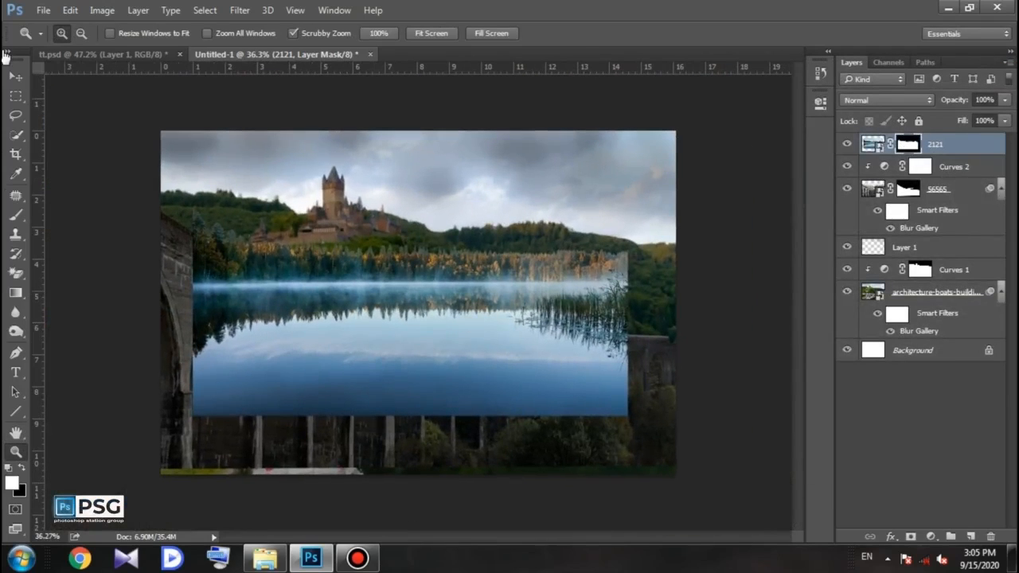
pyautogui.click(16, 77)
pyautogui.hotkey('ctrl', 't')
pyautogui.moveTo(396, 261); pyautogui.dragTo(365, 274)
pyautogui.moveTo(596, 428); pyautogui.dragTo(682, 476)
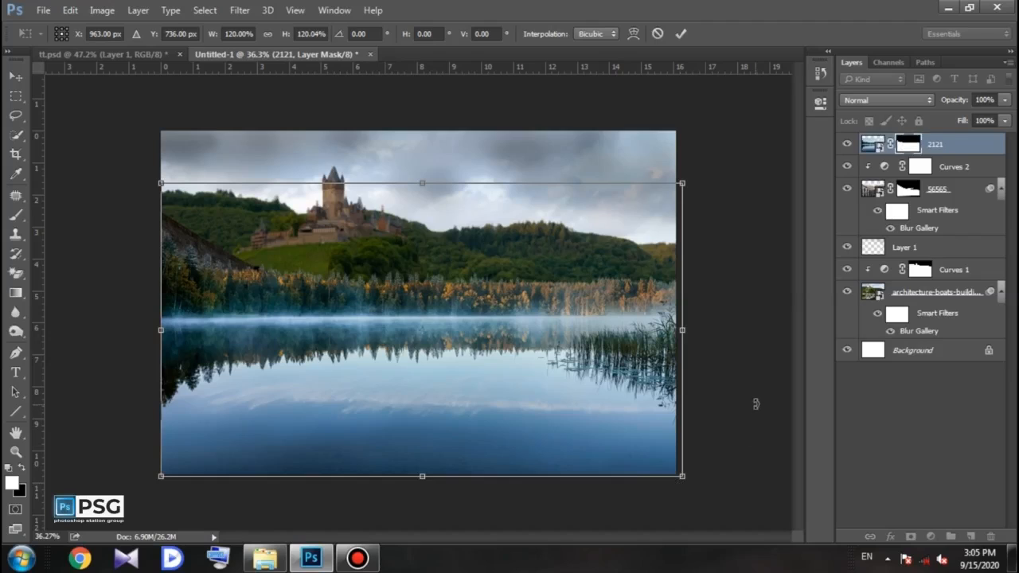
# Shift the lake layer down until its treetops sit below the train and cover the viaduct's base, and apply the transform.
pyautogui.moveTo(547, 272); pyautogui.dragTo(546, 278)
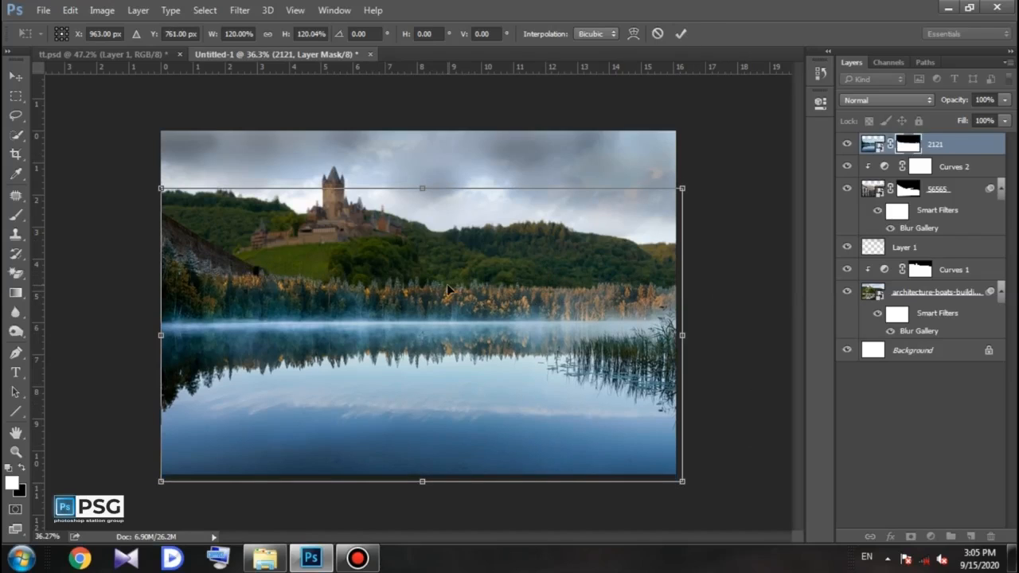
pyautogui.press('Down')
pyautogui.press('Down')
pyautogui.press('Down')
pyautogui.press('Down')
pyautogui.press('Down')
pyautogui.press('Down')
pyautogui.press('Down')
pyautogui.press('Down')
pyautogui.press('Down')
pyautogui.press('Down')
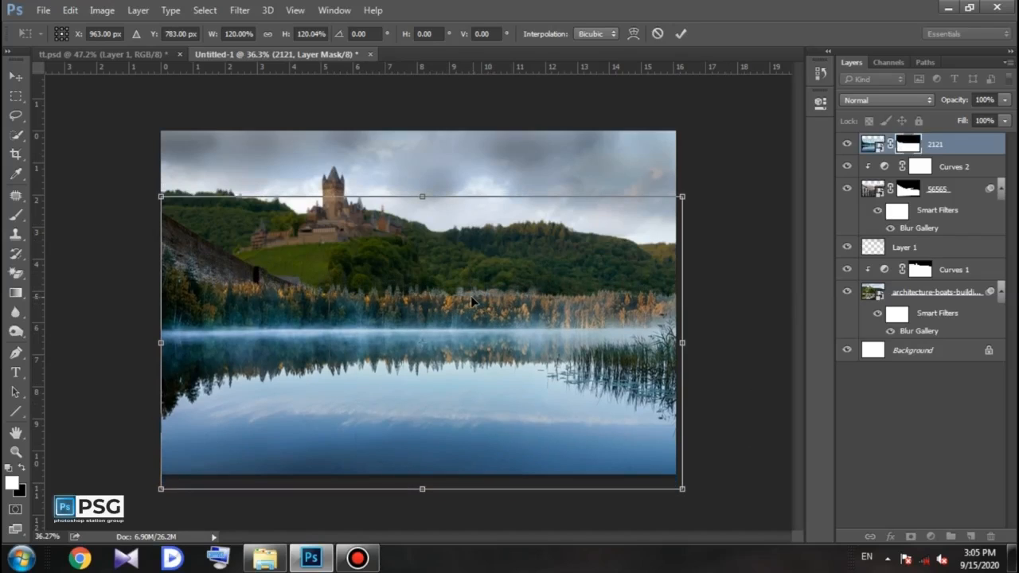
pyautogui.moveTo(433, 285); pyautogui.dragTo(451, 315)
pyautogui.press('Return')
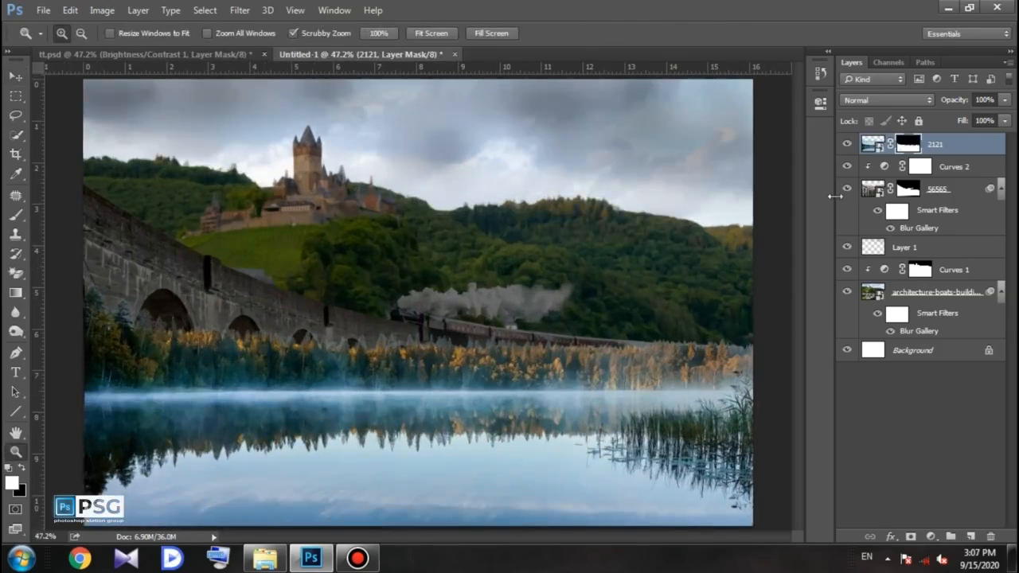
# Add a Curves adjustment clipped to the lake layer and lower its white point to darken the lake and trees.
pyautogui.click(931, 537)
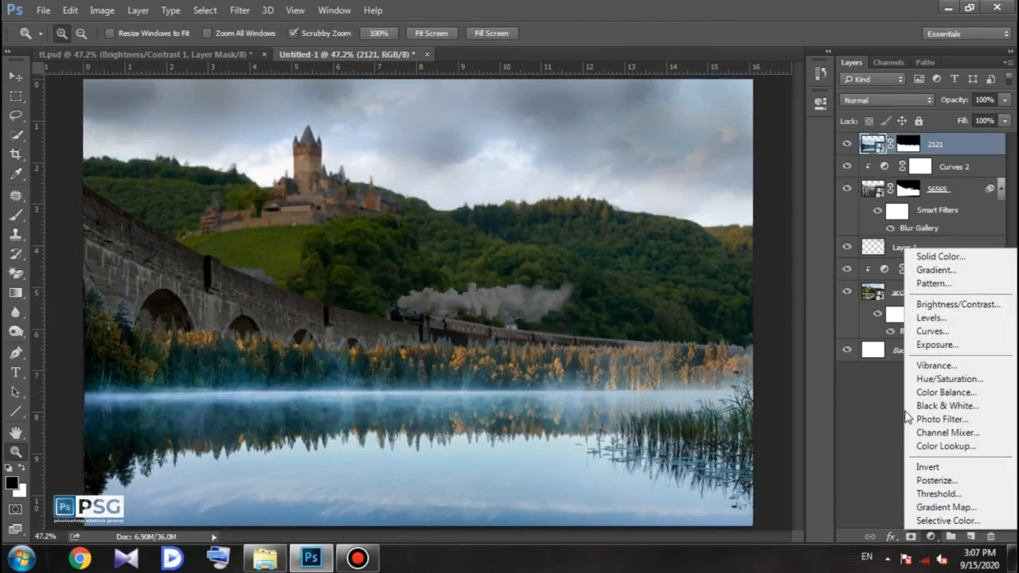
pyautogui.click(933, 331)
pyautogui.moveTo(779, 173); pyautogui.dragTo(801, 219)
pyautogui.click(778, 94)
pyautogui.rightClick(966, 145)
pyautogui.click(930, 227)
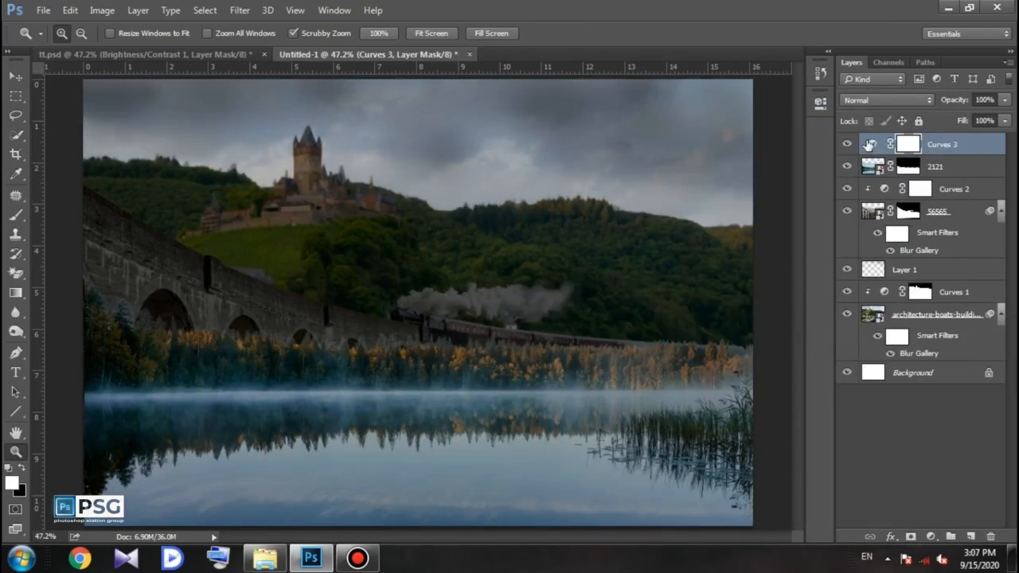
pyautogui.doubleClick(870, 144)
pyautogui.click(777, 91)
# Add an unclipped Brightness/Contrast adjustment above the lake's Curves layer with brightness -51 and contrast -35 to darken the whole scene.
pyautogui.click(930, 538)
pyautogui.click(940, 310)
pyautogui.moveTo(687, 183); pyautogui.dragTo(662, 178)
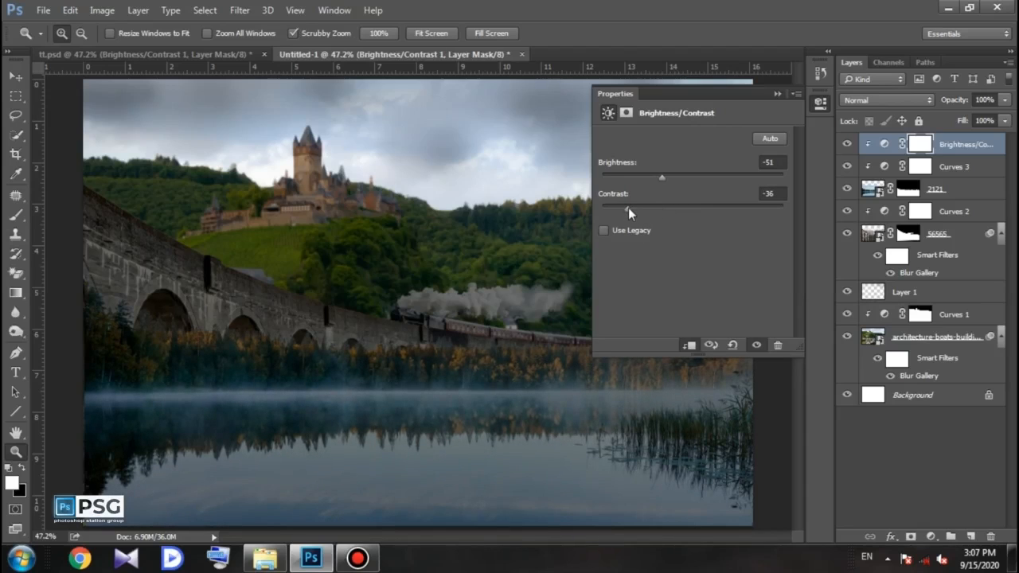
pyautogui.click(821, 102)
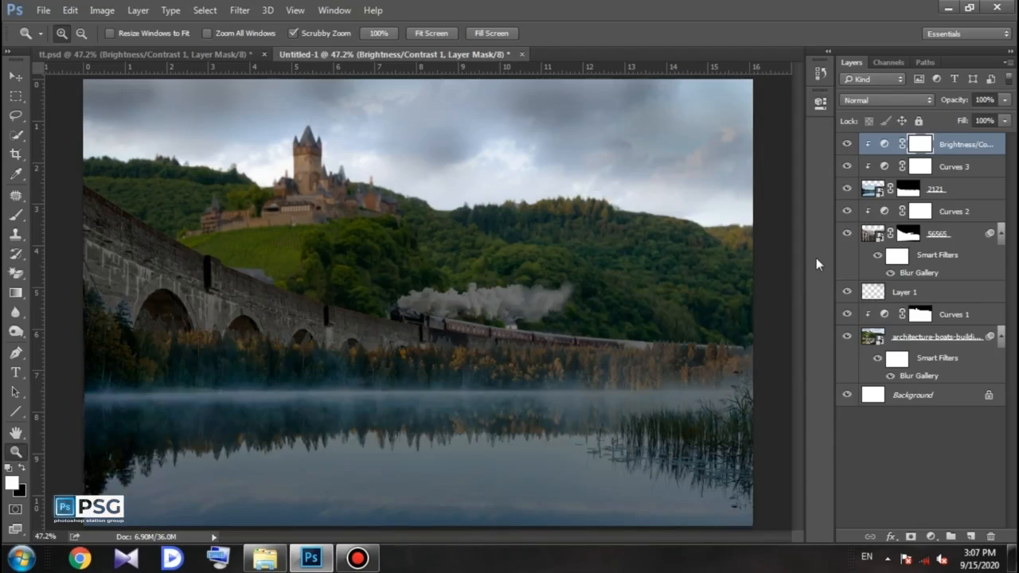
pyautogui.doubleClick(920, 146)
pyautogui.click(880, 145)
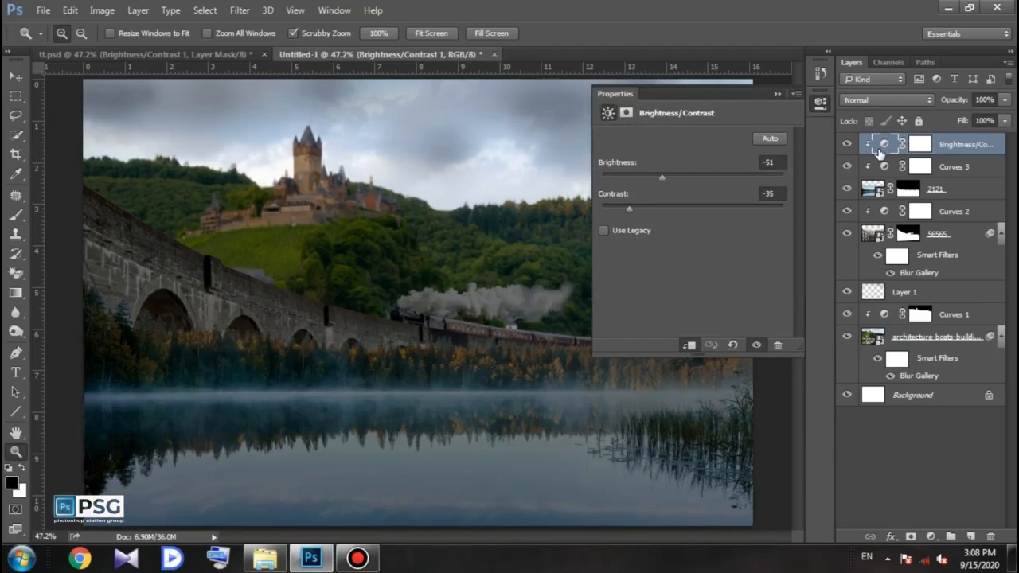
pyautogui.click(690, 348)
# Convert the locked background into a regular layer and group all layers together.
pyautogui.keyDown('alt'); pyautogui.doubleClick(977, 396); pyautogui.keyUp('alt')
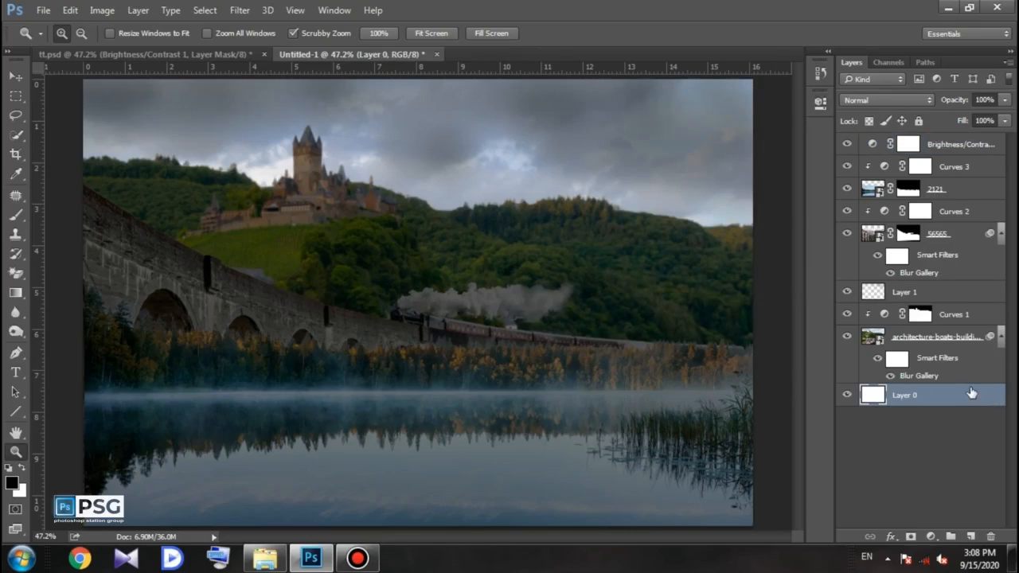
pyautogui.keyDown('shift'); pyautogui.click(940, 145); pyautogui.keyUp('shift')
pyautogui.hotkey('ctrl', 'g')
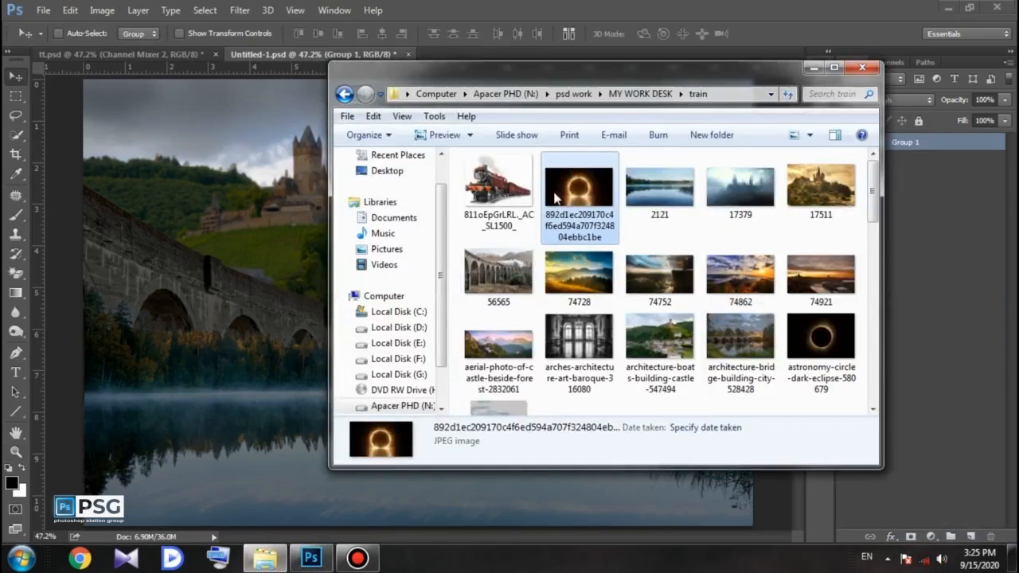
# Place the orange spark-ring image from the train folder, scale it to about 18% and flip it horizontally near the canvas centre.
pyautogui.moveTo(555, 198); pyautogui.dragTo(459, 303)
pyautogui.moveTo(754, 117); pyautogui.dragTo(587, 161)
pyautogui.moveTo(382, 253); pyautogui.dragTo(438, 209)
pyautogui.rightClick(438, 210)
pyautogui.click(476, 392)
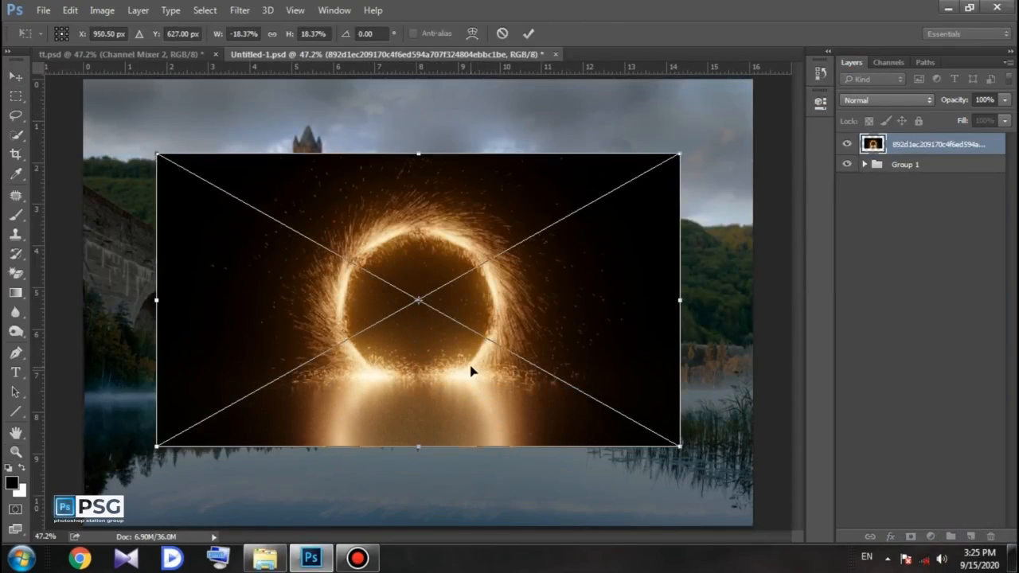
# Distort the spark-ring image in perspective so its right edge is taller than its left, and commit the placement.
pyautogui.rightClick(634, 206)
pyautogui.click(215, 203)
pyautogui.moveTo(683, 159); pyautogui.dragTo(681, 93)
pyautogui.press('Return')
# Set the spark-ring layer's blend mode to Screen and move it over the right side of the lake at the train's tail.
pyautogui.click(868, 101)
pyautogui.click(870, 205)
pyautogui.moveTo(414, 280); pyautogui.dragTo(617, 321)
# Free-transform the spark ring larger and shift it right so that it encircles the rear end of the train.
pyautogui.hotkey('ctrl', 't')
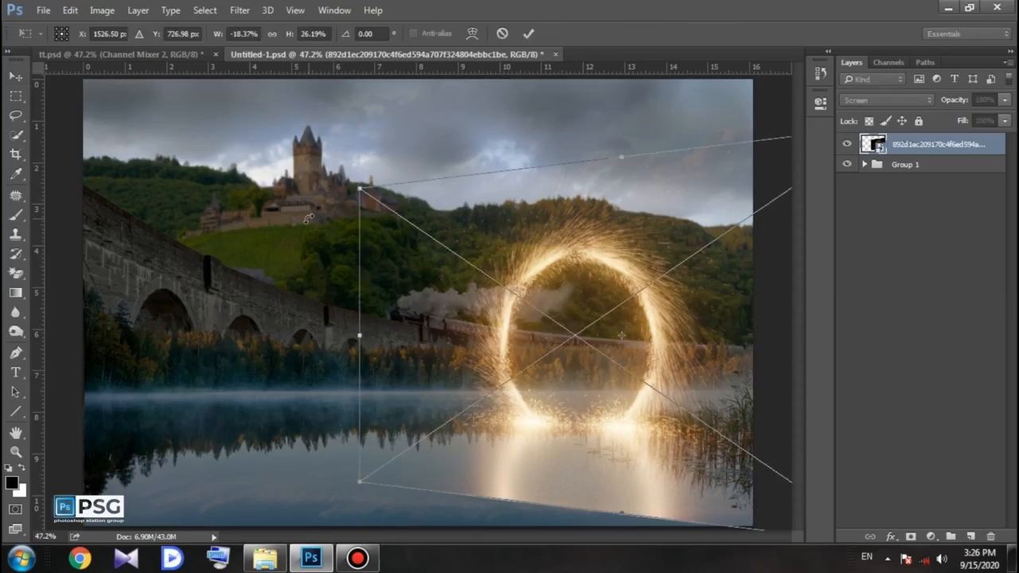
pyautogui.moveTo(360, 187); pyautogui.dragTo(316, 141)
pyautogui.moveTo(400, 277); pyautogui.dragTo(428, 288)
pyautogui.moveTo(346, 152); pyautogui.dragTo(320, 145)
pyautogui.moveTo(411, 310); pyautogui.dragTo(444, 322)
pyautogui.click(528, 33)
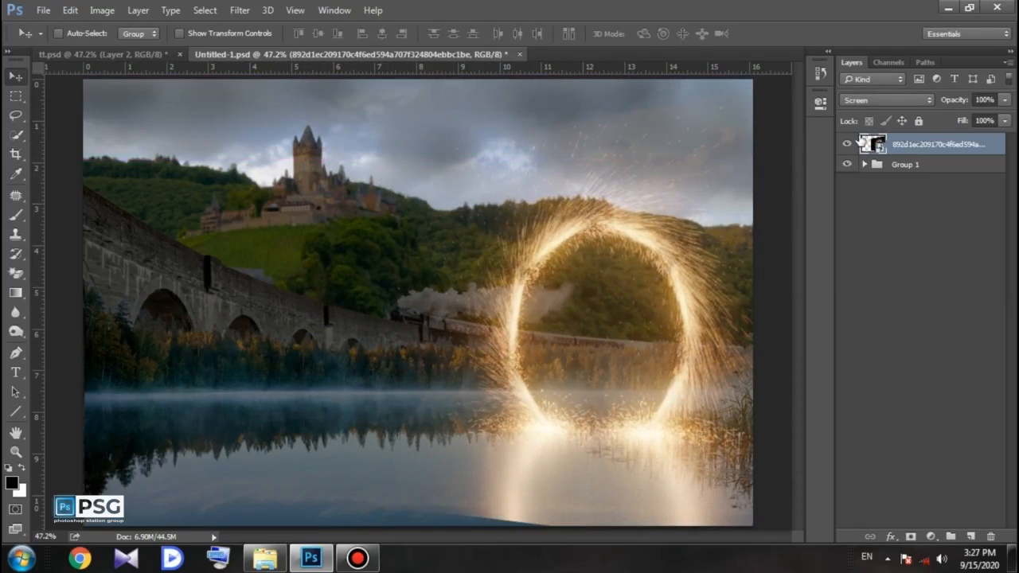
# Enlarge and widen the spark ring slightly more until its reflection reaches the canvas's lower edge, and apply the transform.
pyautogui.hotkey('ctrl', 't')
pyautogui.moveTo(353, 331); pyautogui.dragTo(337, 323)
pyautogui.moveTo(340, 158); pyautogui.dragTo(331, 154)
pyautogui.moveTo(421, 293); pyautogui.dragTo(444, 297)
pyautogui.moveTo(353, 154); pyautogui.dragTo(336, 143)
pyautogui.moveTo(401, 306); pyautogui.dragTo(412, 310)
pyautogui.moveTo(351, 334); pyautogui.dragTo(344, 333)
pyautogui.click(528, 34)
# Add a layer mask to the spark ring and fade its water reflection and hard edges with a soft, reduced-opacity black brush.
pyautogui.click(911, 537)
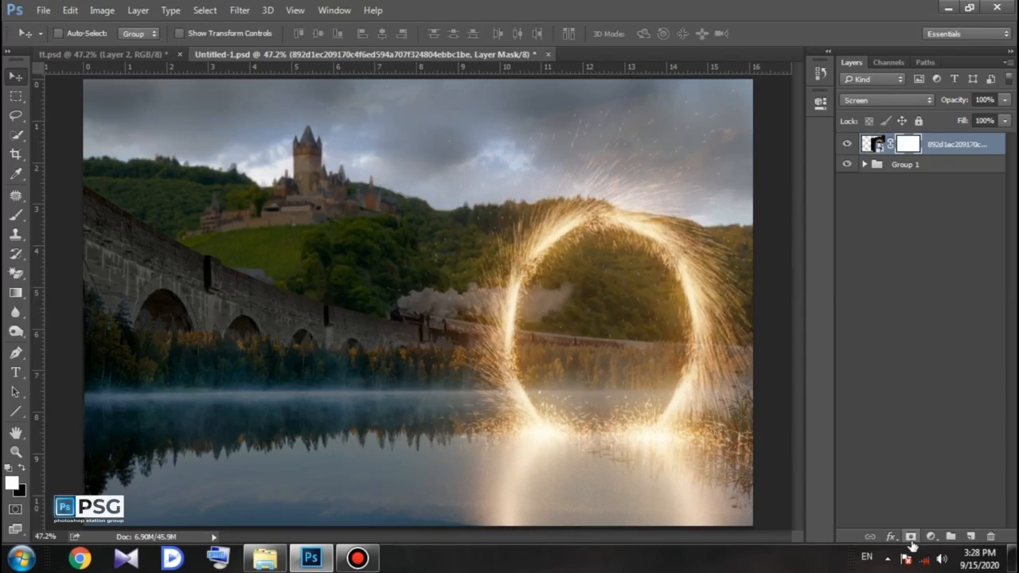
pyautogui.press('b')
pyautogui.press('x')
pyautogui.click(78, 34)
pyautogui.click(56, 149)
pyautogui.click(303, 72)
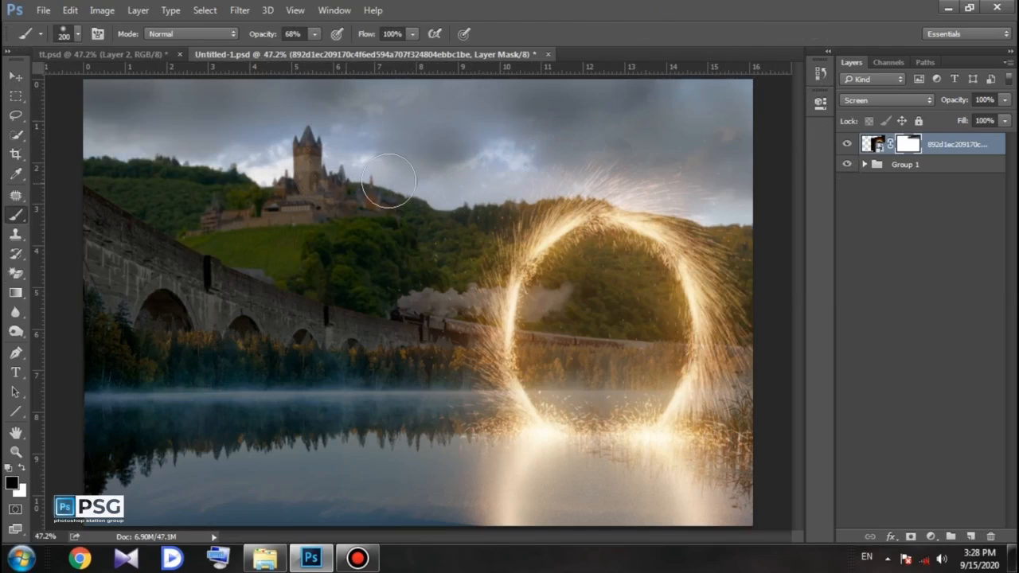
pyautogui.moveTo(444, 524); pyautogui.dragTo(776, 529)
pyautogui.press(']')
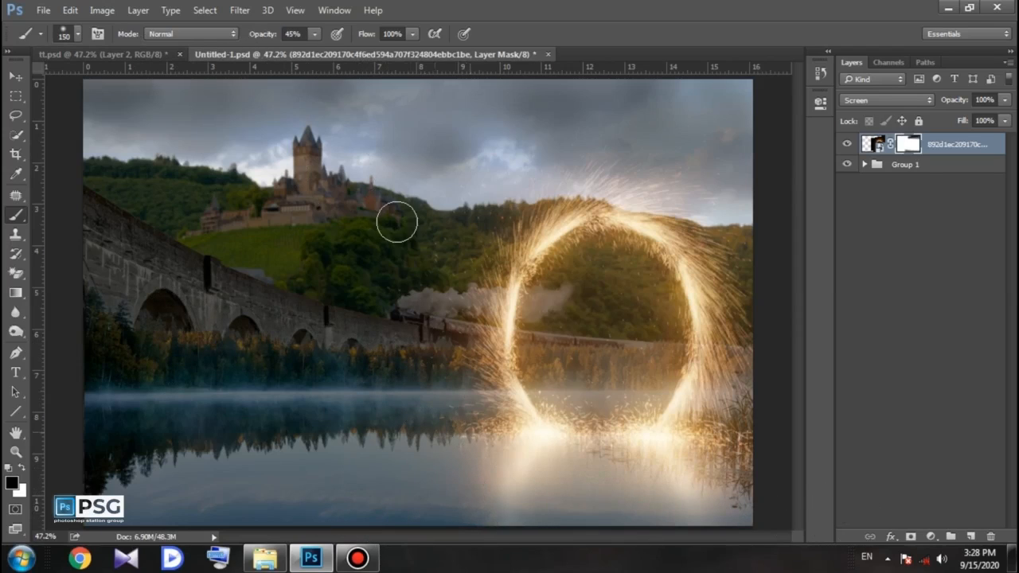
pyautogui.moveTo(486, 500)
pyautogui.mouseDown()
pyautogui.moveTo(780, 505)
pyautogui.moveTo(391, 484)
pyautogui.mouseUp()
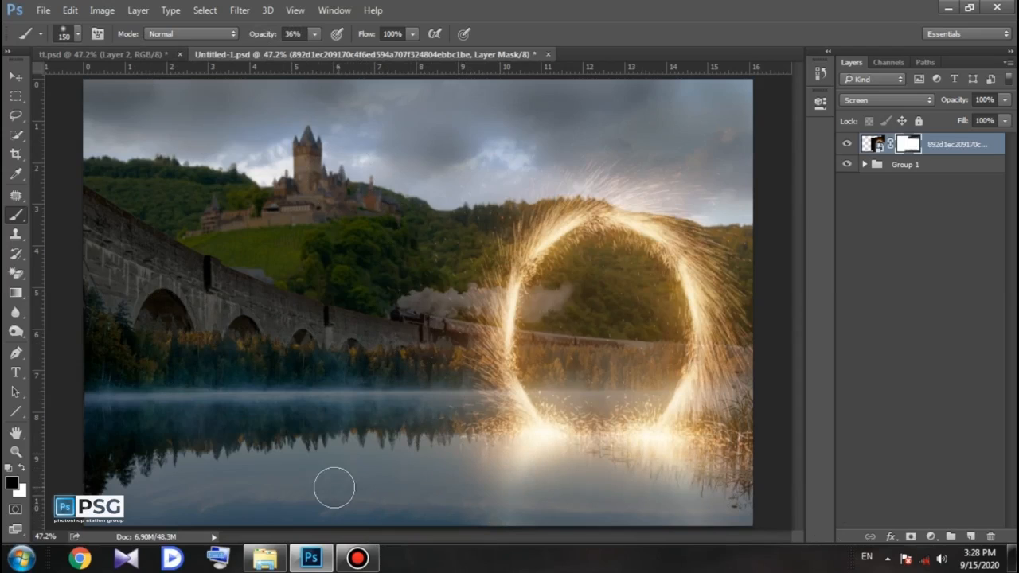
pyautogui.click(846, 144)
pyautogui.click(846, 144)
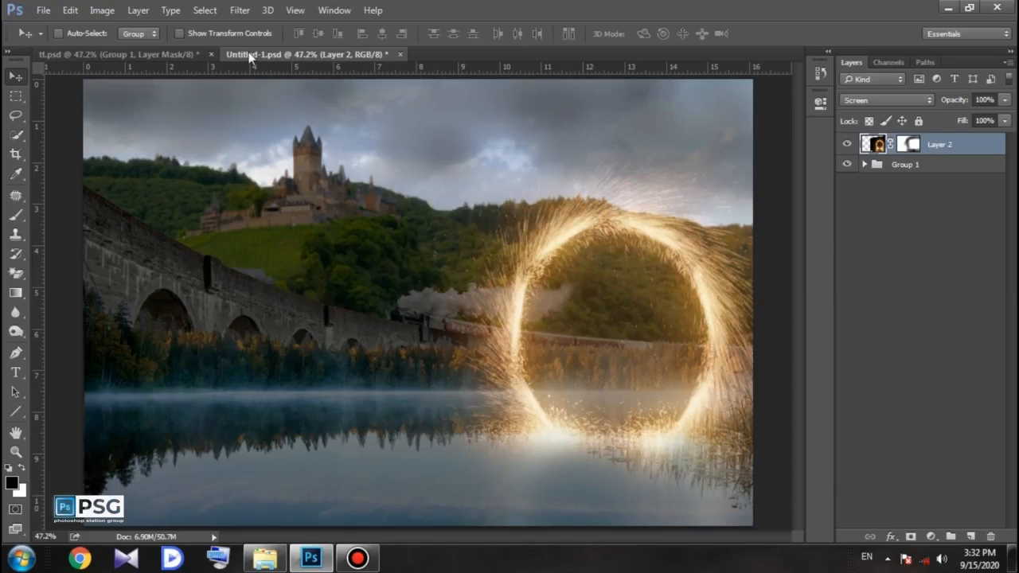
# Clip a Channel Mixer adjustment to the spark ring, raising red in the Red output and setting blue to about +162 in the Blue output.
pyautogui.click(931, 535)
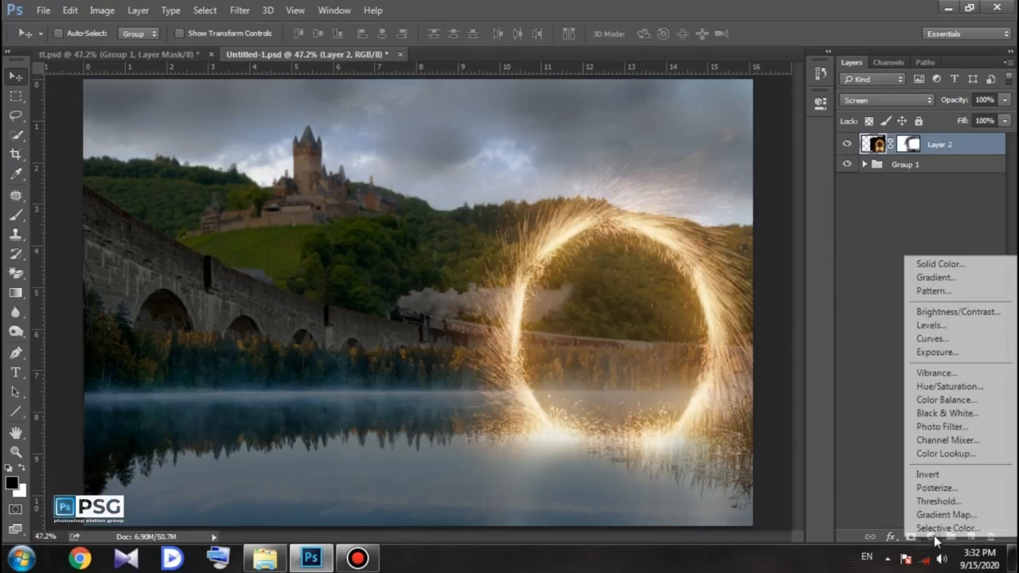
pyautogui.click(954, 440)
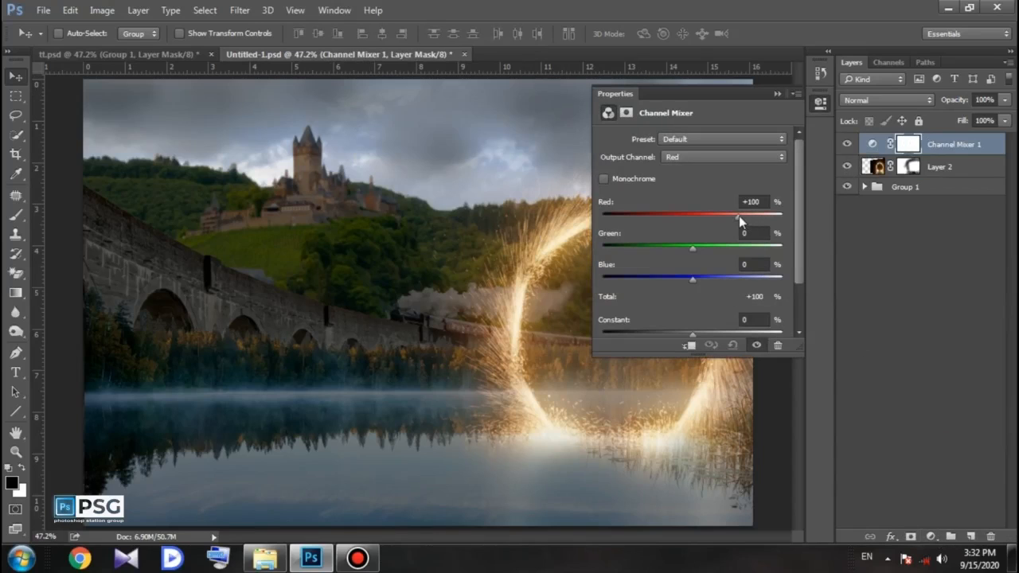
pyautogui.hotkey('ctrl', 'alt', 'g')
pyautogui.moveTo(747, 218); pyautogui.dragTo(756, 222)
pyautogui.click(723, 157)
pyautogui.click(717, 192)
pyautogui.moveTo(739, 277); pyautogui.dragTo(741, 279)
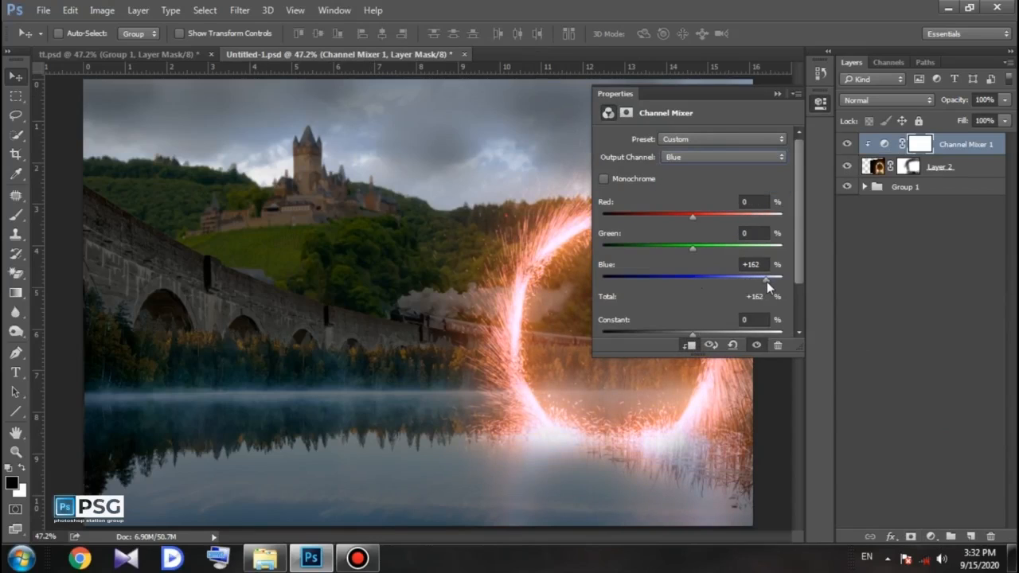
pyautogui.click(723, 156)
pyautogui.click(698, 180)
pyautogui.click(777, 94)
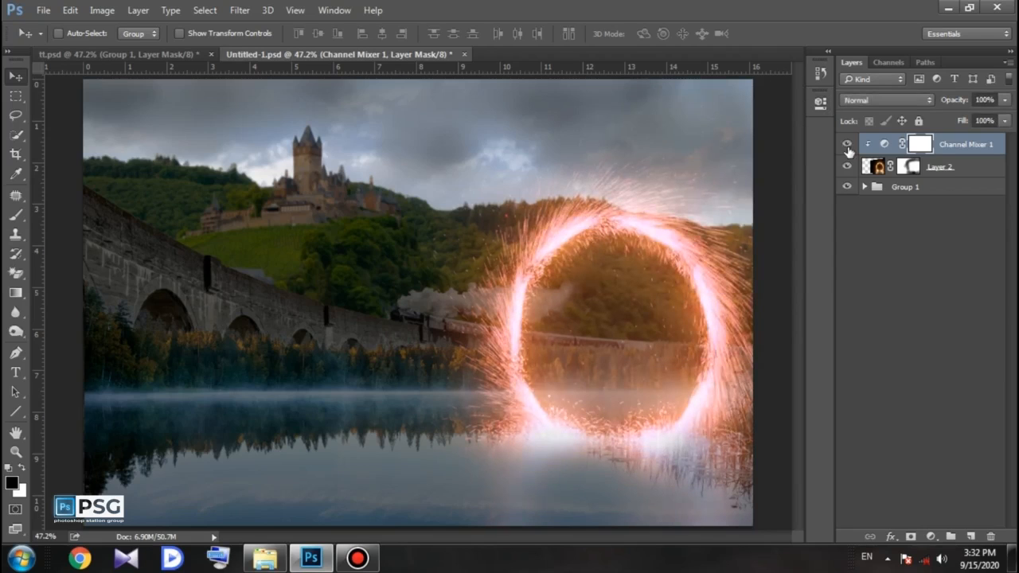
# Place the golden light-circle photo at about 6.8% scale and set its blend mode to Screen.
pyautogui.click(265, 558)
pyautogui.scroll(-2, 874, 228)
pyautogui.scroll(-3, 874, 229)
pyautogui.click(283, 293)
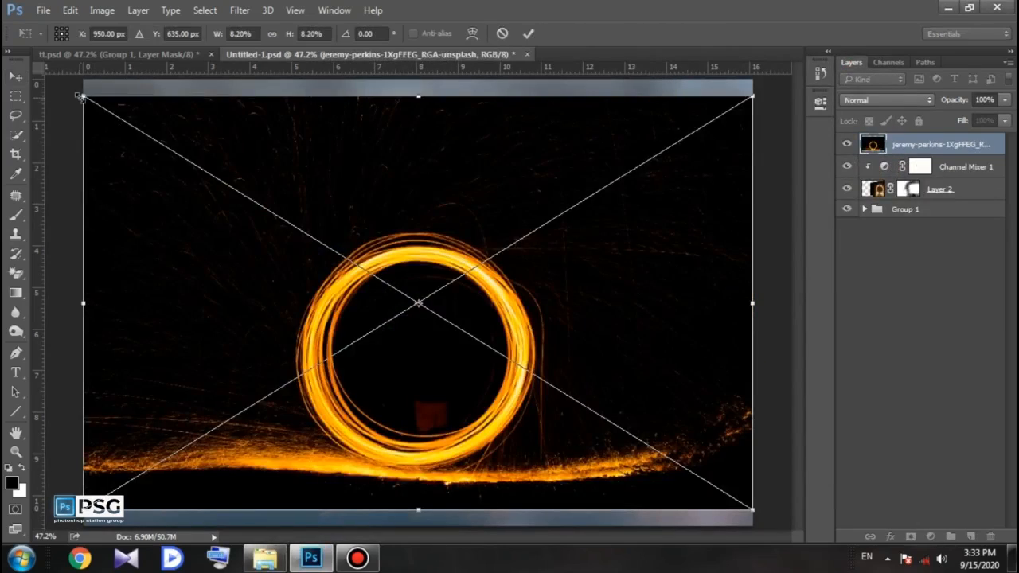
pyautogui.moveTo(82, 97); pyautogui.dragTo(200, 170)
pyautogui.moveTo(490, 255); pyautogui.dragTo(405, 184)
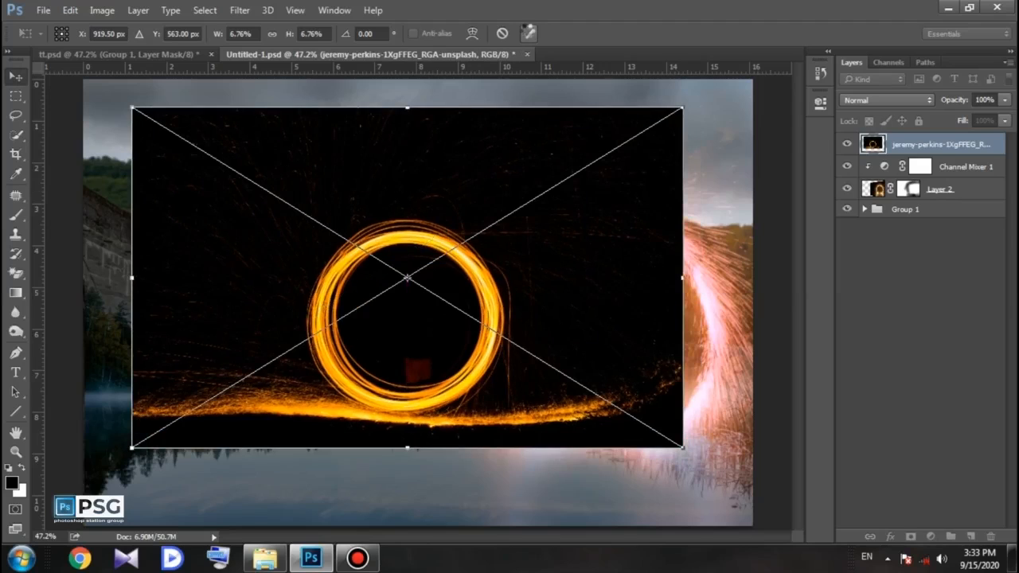
pyautogui.click(528, 33)
pyautogui.click(856, 102)
pyautogui.click(865, 205)
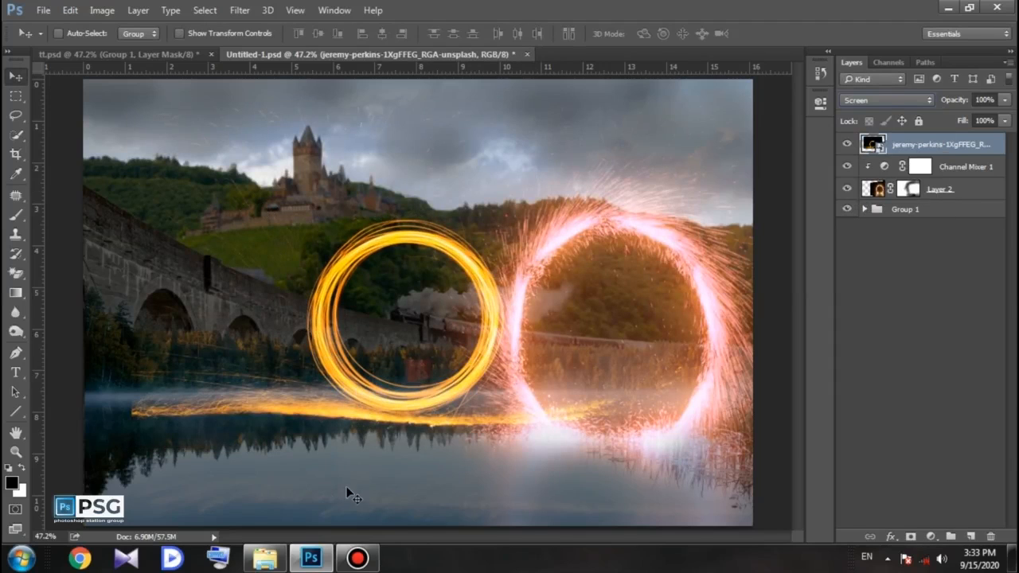
# Add a layer mask to the light-circle layer and brush out the spark trail and stray light around the circle.
pyautogui.click(19, 216)
pyautogui.click(911, 536)
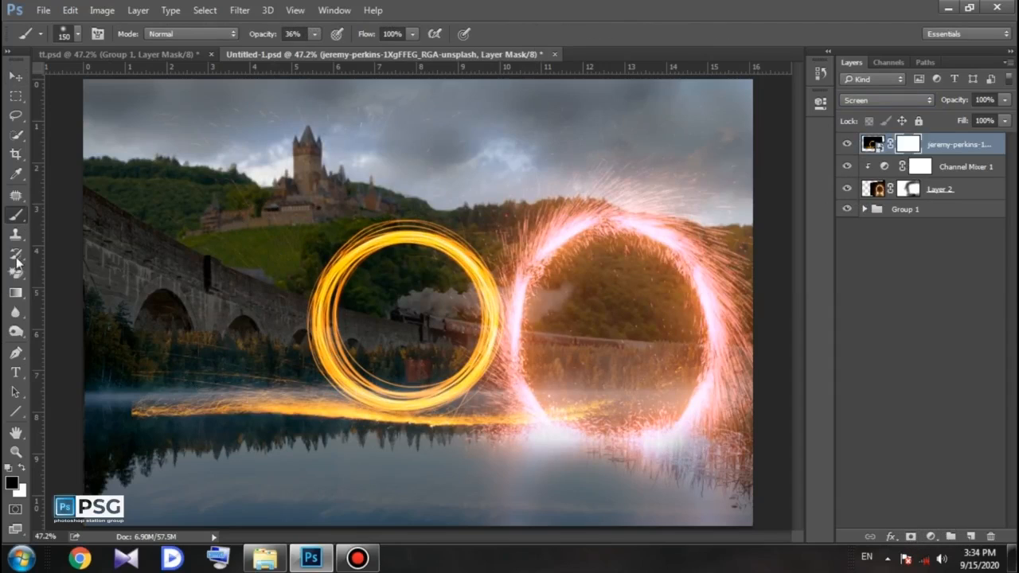
pyautogui.moveTo(92, 426)
pyautogui.mouseDown()
pyautogui.moveTo(227, 412)
pyautogui.moveTo(266, 423)
pyautogui.moveTo(178, 409)
pyautogui.moveTo(285, 400)
pyautogui.moveTo(369, 441)
pyautogui.moveTo(320, 432)
pyautogui.moveTo(470, 455)
pyautogui.moveTo(447, 435)
pyautogui.moveTo(581, 438)
pyautogui.moveTo(574, 420)
pyautogui.moveTo(601, 397)
pyautogui.mouseUp()
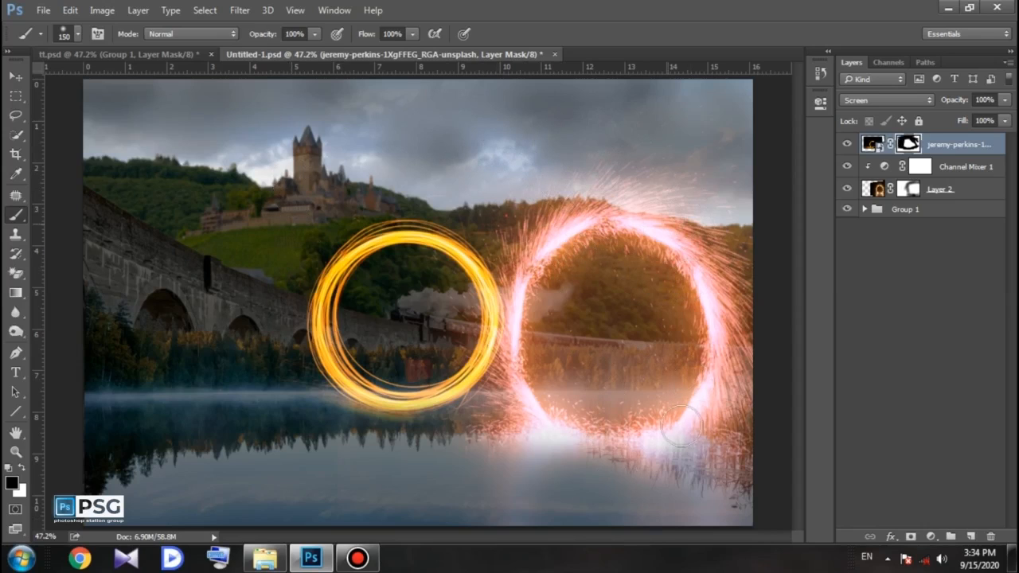
# Move the golden circle onto the pink spark ring and enlarge it slightly to fit inside the ring.
pyautogui.press('v')
pyautogui.moveTo(446, 294); pyautogui.dragTo(643, 289)
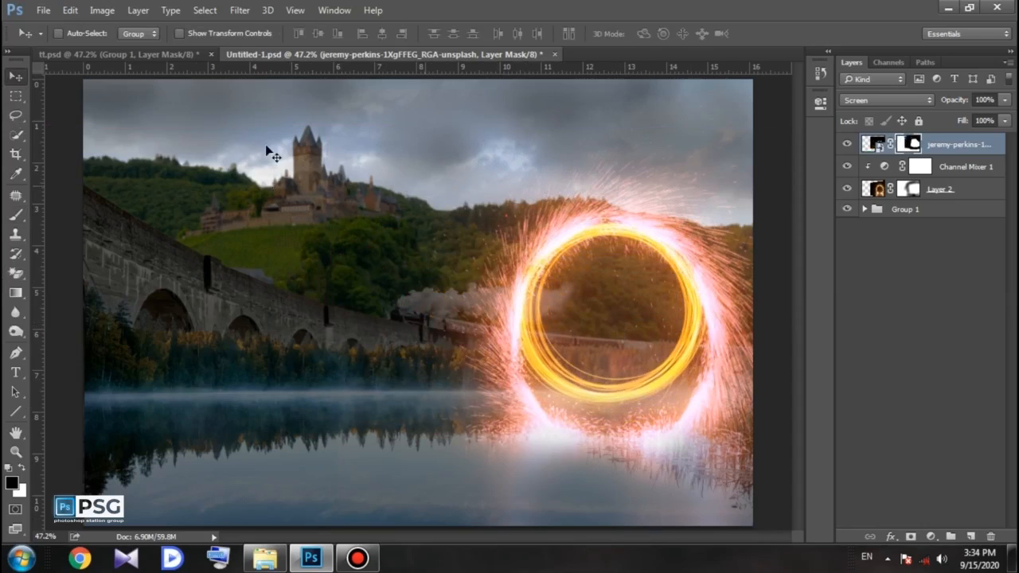
pyautogui.hotkey('ctrl', 't')
pyautogui.moveTo(335, 440); pyautogui.dragTo(300, 470)
pyautogui.moveTo(451, 341); pyautogui.dragTo(475, 350)
pyautogui.click(681, 34)
pyautogui.moveTo(589, 296)
pyautogui.mouseDown()
pyautogui.moveTo(598, 278)
pyautogui.moveTo(610, 284)
pyautogui.moveTo(585, 283)
pyautogui.mouseUp()
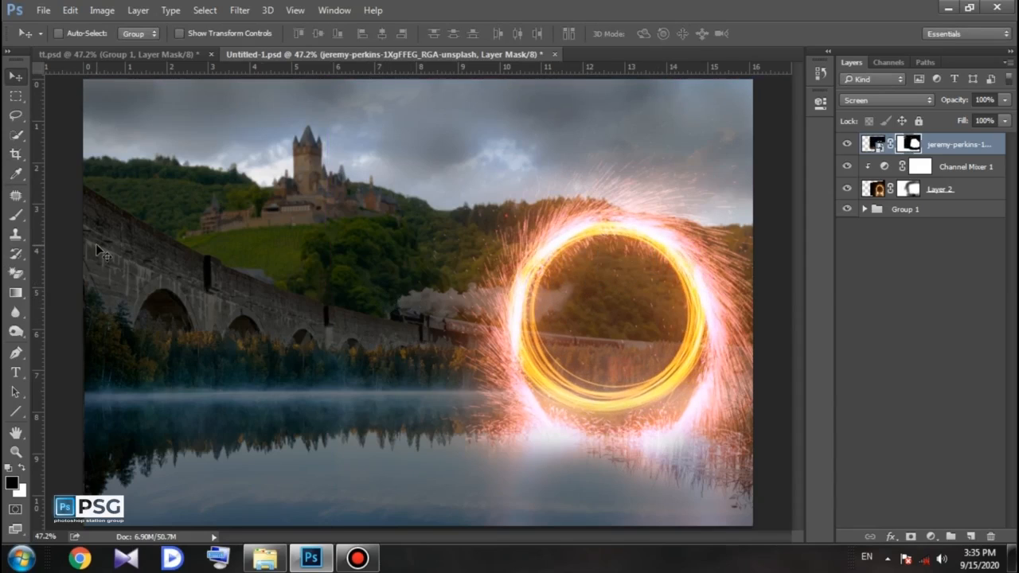
# Stretch the golden circle to about 102% width and 110% height, and recentre it inside the spark ring.
pyautogui.hotkey('ctrl', 't')
pyautogui.moveTo(610, 451); pyautogui.dragTo(622, 489)
pyautogui.moveTo(318, 290); pyautogui.dragTo(304, 291)
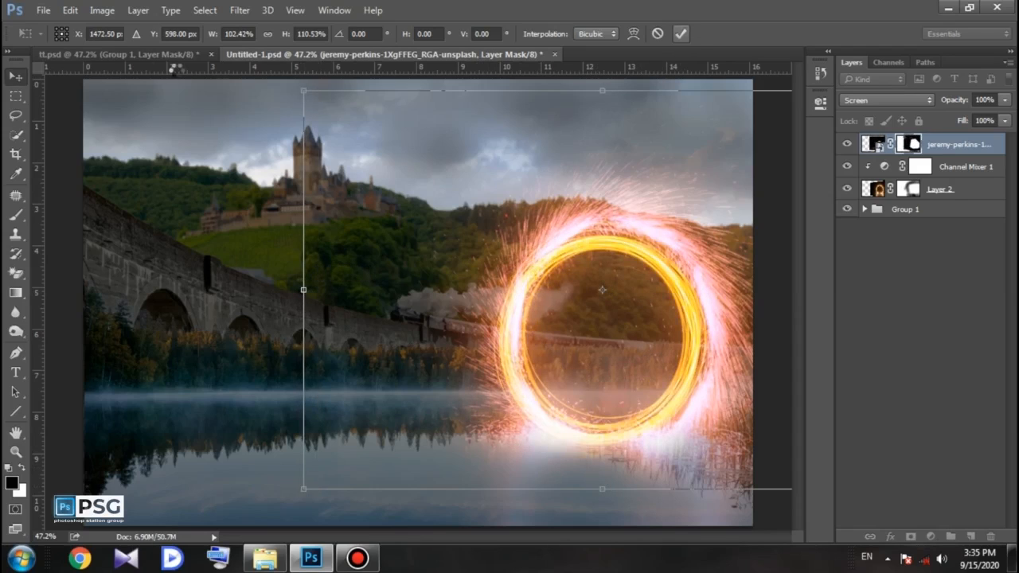
pyautogui.press('Return')
pyautogui.moveTo(593, 353); pyautogui.dragTo(602, 343)
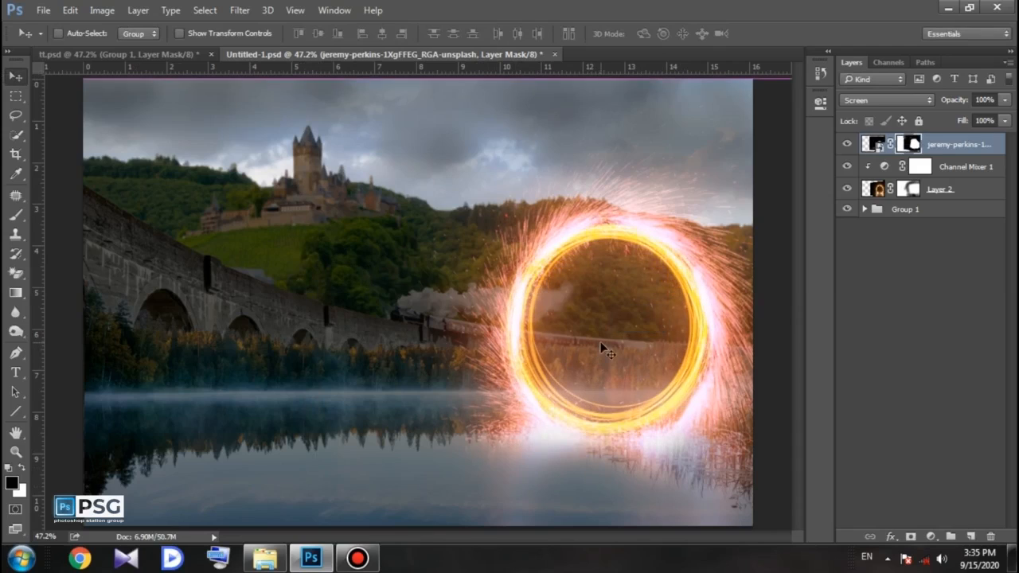
# Compare the image with and without the golden circle, and narrow the circle to about 98.5% width from its left side.
pyautogui.click(846, 146)
pyautogui.click(847, 146)
pyautogui.hotkey('ctrl', 't')
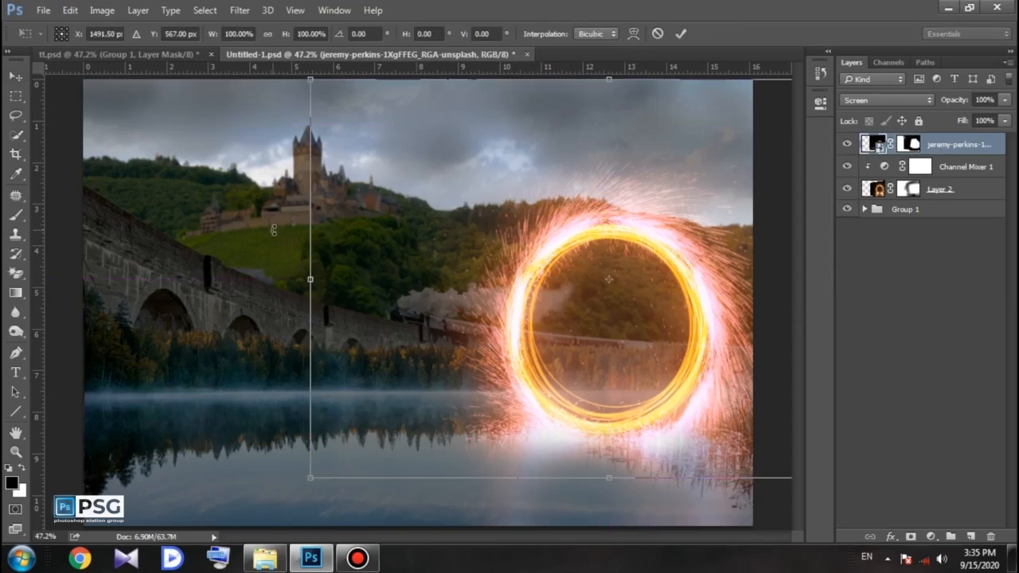
pyautogui.moveTo(309, 277); pyautogui.dragTo(319, 277)
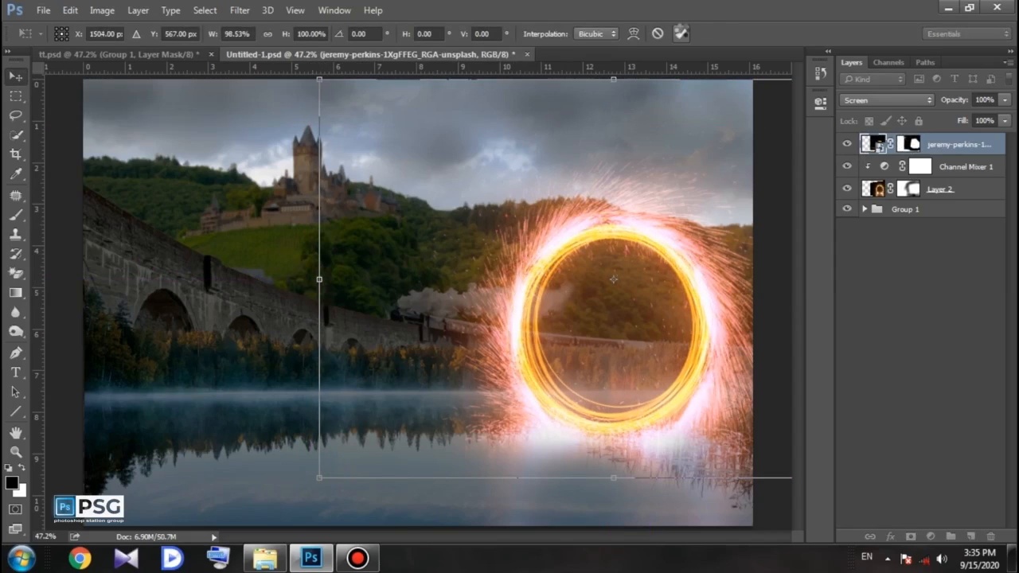
pyautogui.click(682, 34)
pyautogui.click(931, 536)
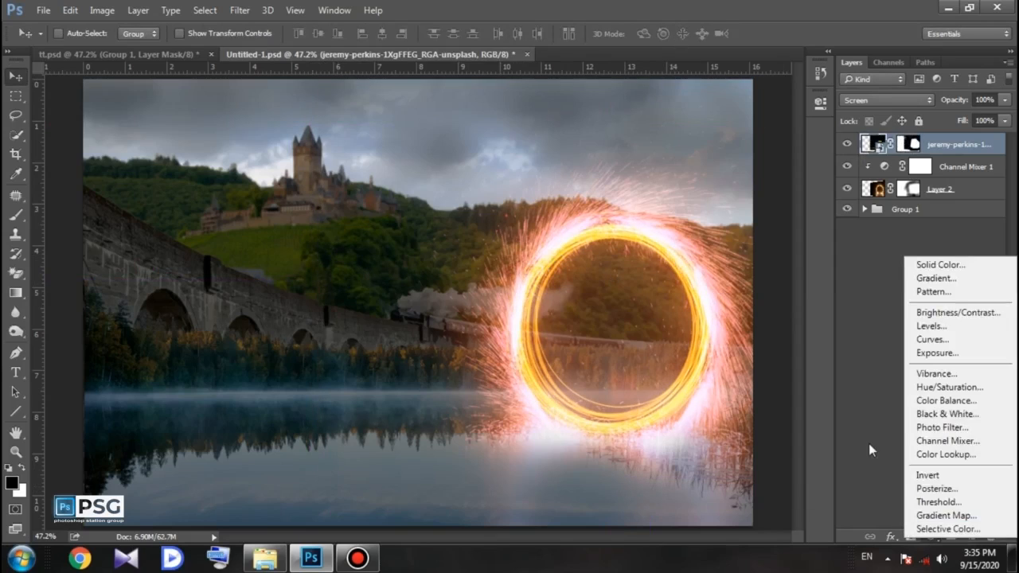
pyautogui.click(870, 446)
# Place the astronomy-circle-dark-eclipse image, set its blend mode to Screen and centre its glow on the golden circle.
pyautogui.click(264, 558)
pyautogui.moveTo(874, 288); pyautogui.dragTo(874, 223)
pyautogui.click(229, 305)
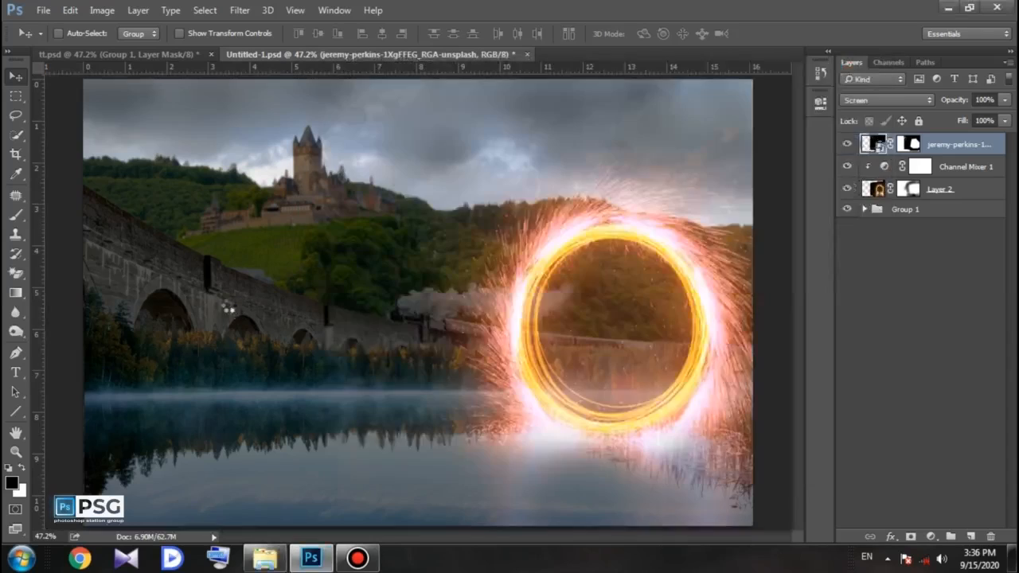
pyautogui.moveTo(247, 313); pyautogui.dragTo(369, 325)
pyautogui.click(879, 102)
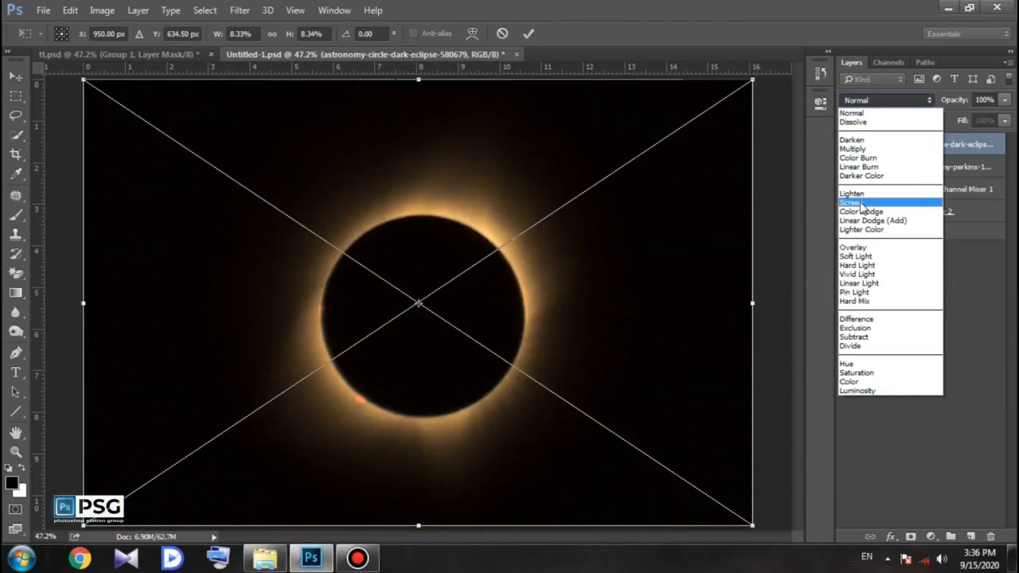
pyautogui.click(868, 199)
pyautogui.moveTo(421, 271); pyautogui.dragTo(611, 275)
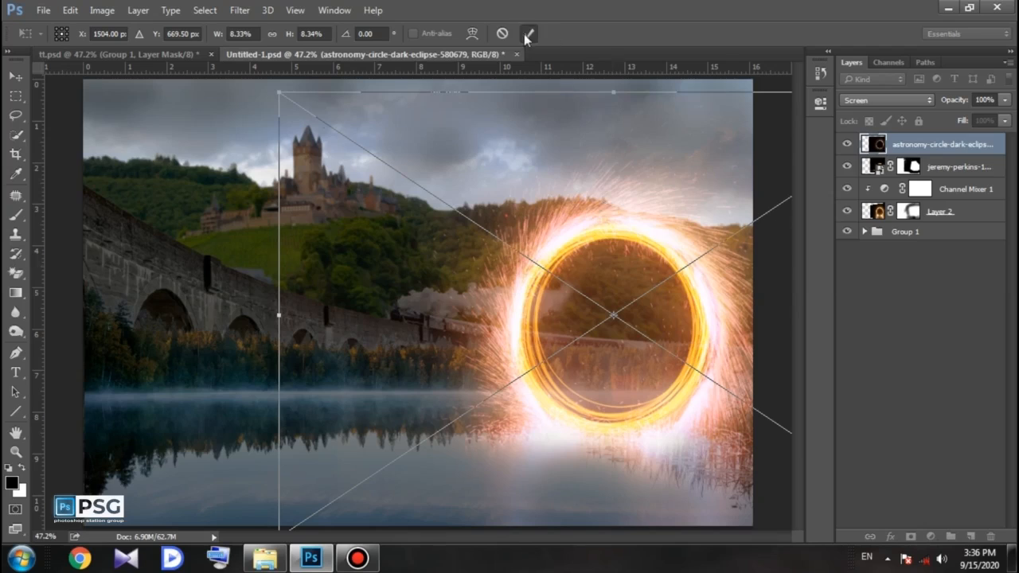
# Group the eclipse, golden circle, Channel Mixer and spark-ring layers, and add a layer mask to the group.
pyautogui.keyDown('shift'); pyautogui.click(963, 211); pyautogui.keyUp('shift')
pyautogui.moveTo(962, 211); pyautogui.dragTo(951, 536)
pyautogui.click(911, 536)
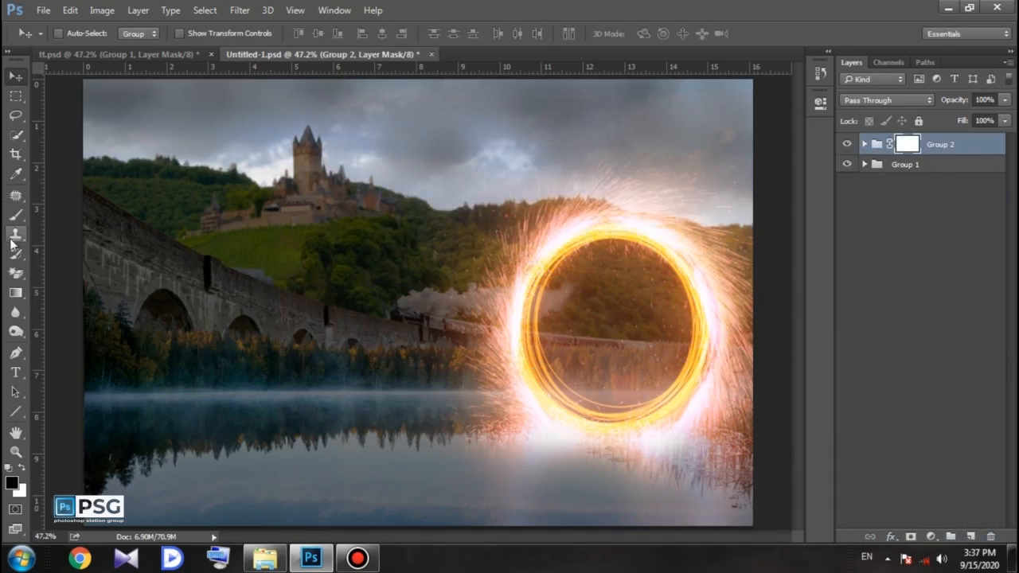
# Paint black with the brush on the ring group's mask to clear the haze inside the glowing ring.
pyautogui.click(15, 214)
pyautogui.click(79, 35)
pyautogui.click(555, 270)
pyautogui.moveTo(610, 300)
pyautogui.mouseDown()
pyautogui.moveTo(628, 266)
pyautogui.moveTo(660, 303)
pyautogui.moveTo(658, 356)
pyautogui.moveTo(607, 390)
pyautogui.moveTo(566, 344)
pyautogui.moveTo(571, 275)
pyautogui.moveTo(596, 339)
pyautogui.moveTo(632, 309)
pyautogui.mouseUp()
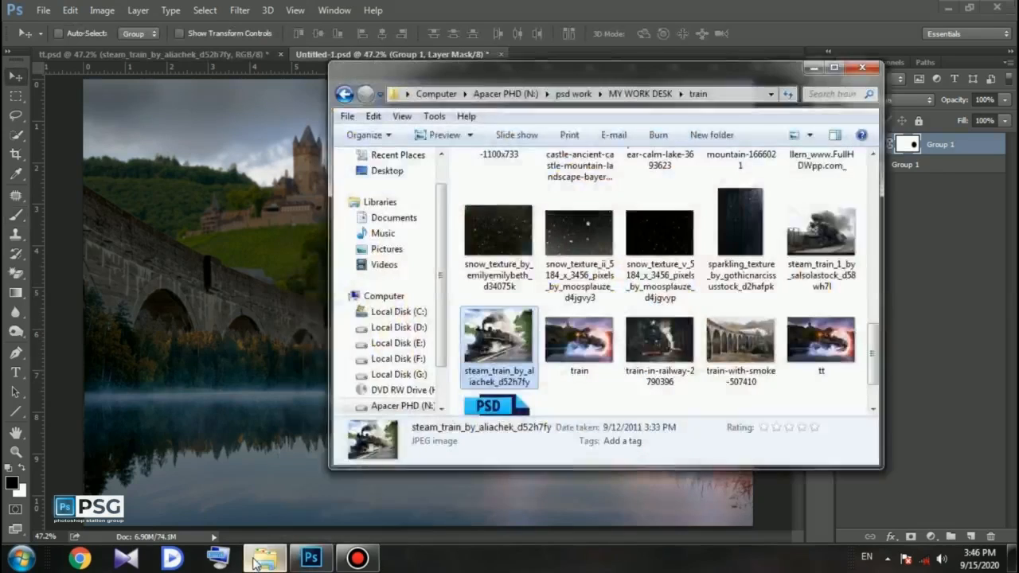
# Place the steam_train photo of the front-facing locomotive above the ring group and lower its layer opacity to 54%.
pyautogui.moveTo(485, 342); pyautogui.dragTo(446, 405)
pyautogui.click(13, 457)
pyautogui.press('Return')
pyautogui.moveTo(954, 102); pyautogui.dragTo(919, 113)
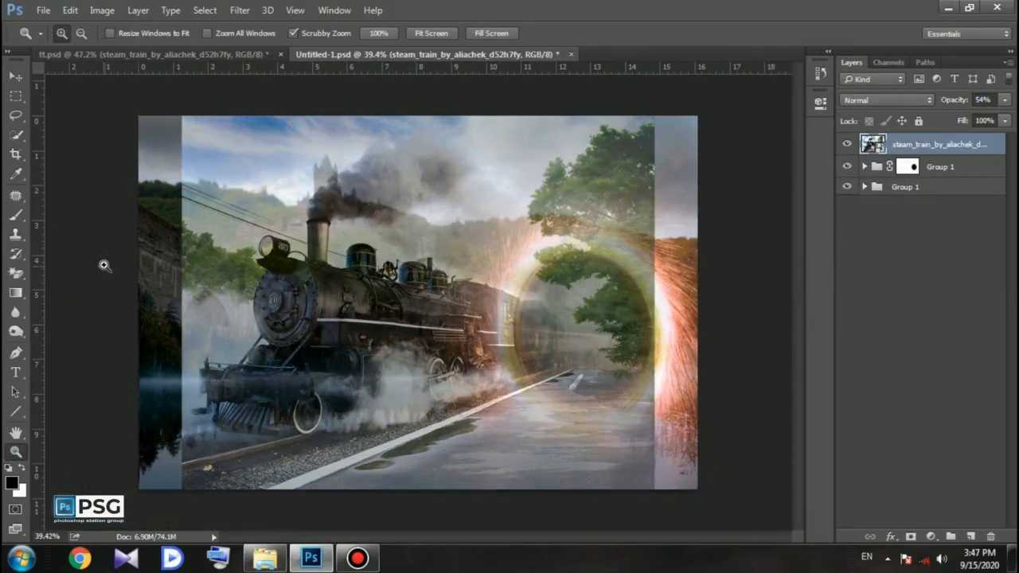
# Scale the steam train layer down to about 33.5% and position it over the spark ring.
pyautogui.hotkey('ctrl', 't')
pyautogui.moveTo(422, 407); pyautogui.dragTo(483, 385)
pyautogui.moveTo(493, 386); pyautogui.dragTo(505, 371)
pyautogui.moveTo(262, 81); pyautogui.dragTo(353, 166)
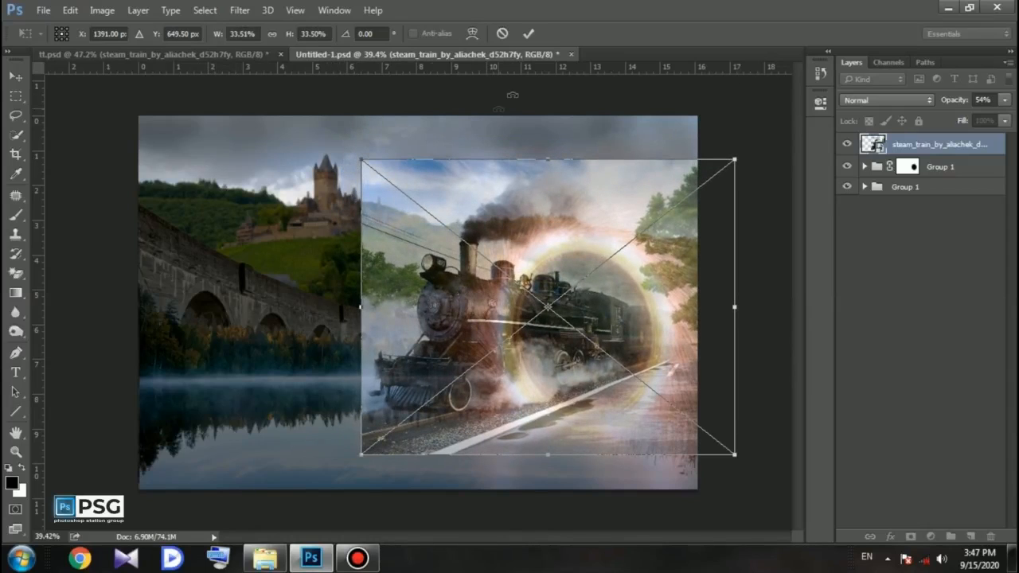
pyautogui.press('Return')
# Restore the train layer's opacity to 100%, then duplicate the layer and hide the copy.
pyautogui.press('z')
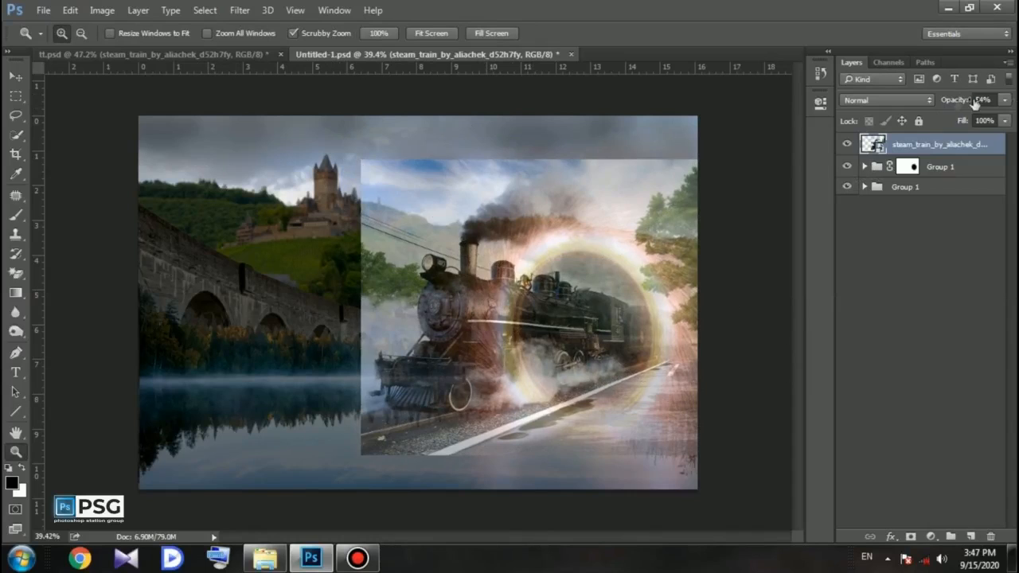
pyautogui.moveTo(956, 101); pyautogui.dragTo(995, 101)
pyautogui.moveTo(939, 145); pyautogui.dragTo(970, 537)
pyautogui.click(847, 145)
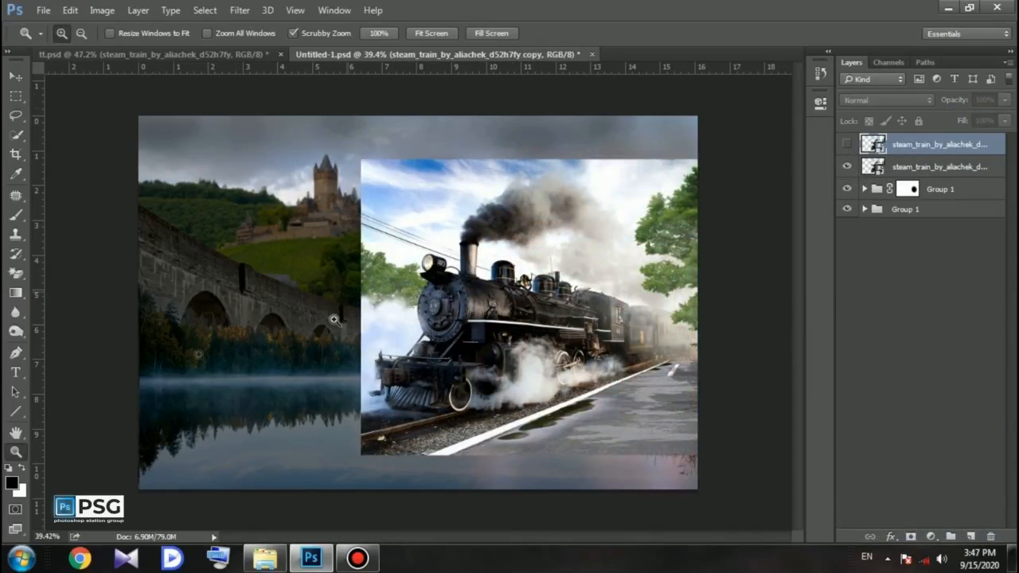
# Draw a rough freehand lasso selection around the locomotive.
pyautogui.moveTo(609, 338); pyautogui.dragTo(641, 337)
pyautogui.press('l')
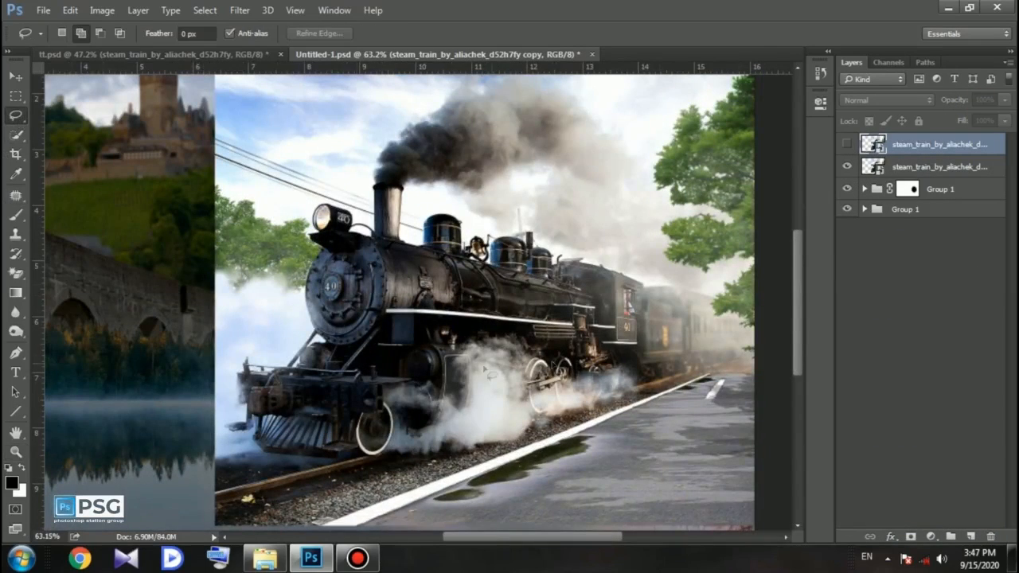
pyautogui.moveTo(610, 396)
pyautogui.mouseDown()
pyautogui.moveTo(430, 446)
pyautogui.moveTo(311, 464)
pyautogui.moveTo(253, 435)
pyautogui.moveTo(285, 295)
pyautogui.mouseUp()
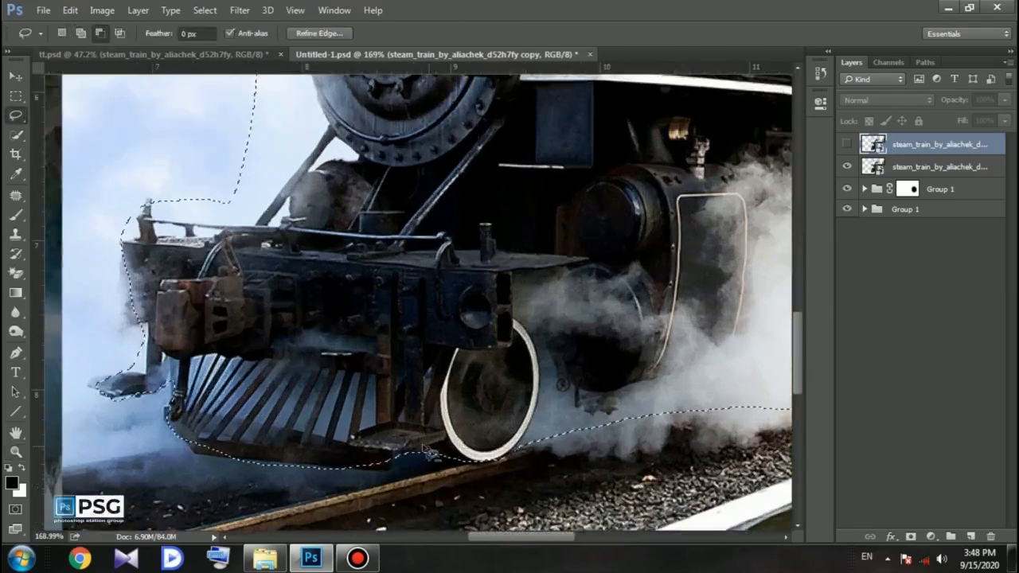
# Subtract the background from the selection along the locomotive's cowcatcher, footplate and front railing with the freehand and magnetic lassos.
pyautogui.moveTo(392, 456)
pyautogui.mouseDown()
pyautogui.moveTo(377, 442)
pyautogui.moveTo(342, 464)
pyautogui.mouseUp()
pyautogui.moveTo(147, 350)
pyautogui.mouseDown()
pyautogui.moveTo(410, 363)
pyautogui.moveTo(375, 334)
pyautogui.mouseUp()
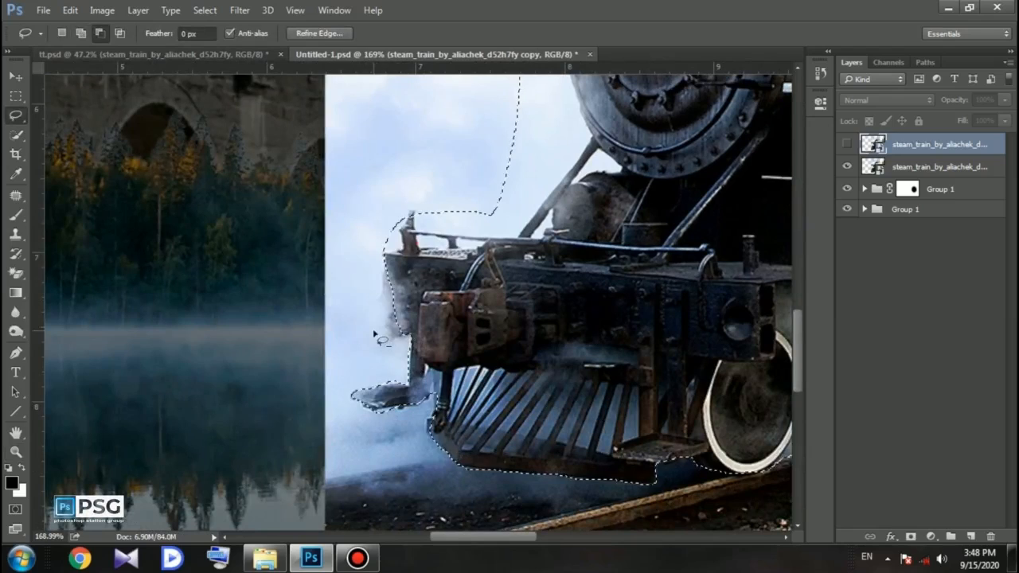
pyautogui.moveTo(401, 231); pyautogui.dragTo(482, 243)
pyautogui.hotkey('shift', 'l')
pyautogui.hotkey('shift', 'l')
pyautogui.click(415, 221)
pyautogui.doubleClick(507, 211)
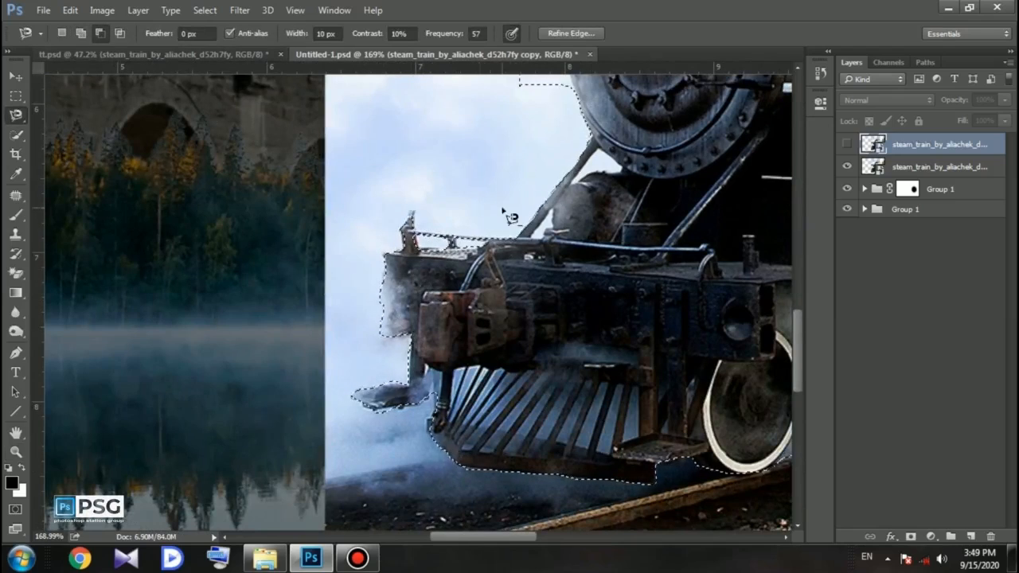
# Trim the selection closely along the round boiler front and around the headlamp.
pyautogui.hotkey('shift', 'l')
pyautogui.scroll(4, 571, 216)
pyautogui.hotkey('shift', 'l')
pyautogui.hotkey('shift', 'l')
pyautogui.scroll(10, 427, 285)
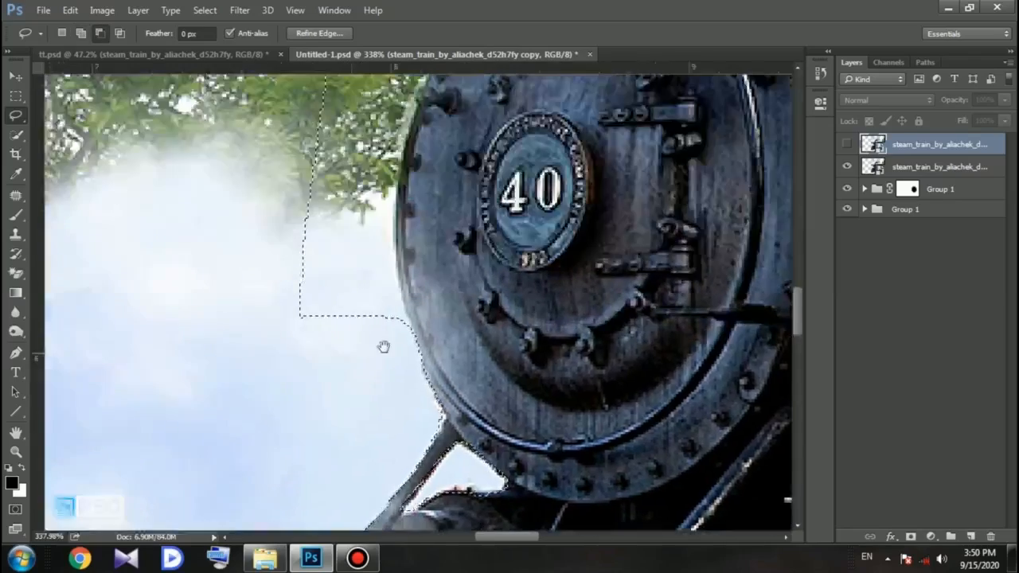
pyautogui.scroll(10, 428, 285)
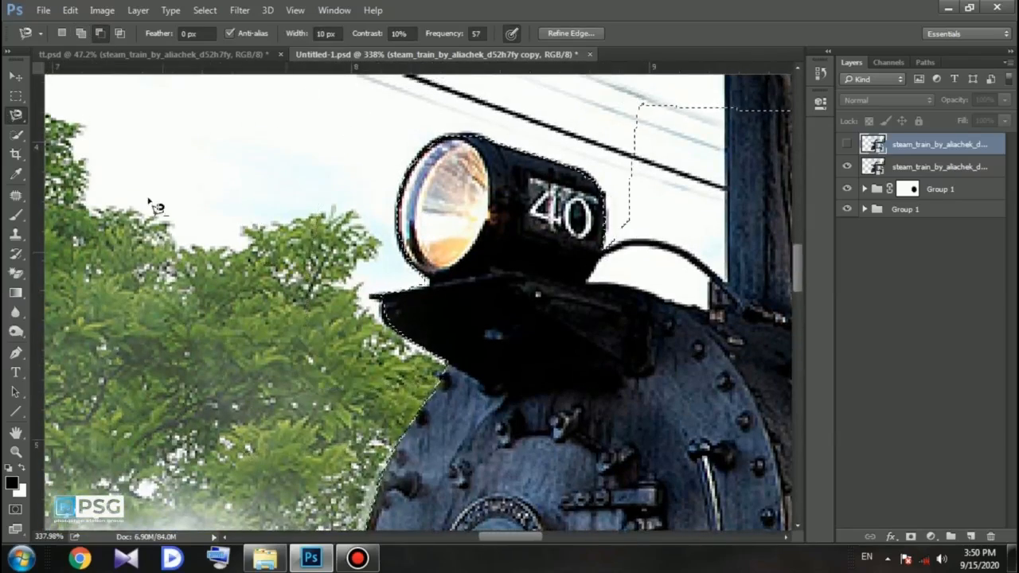
pyautogui.hotkey('shift', 'l')
pyautogui.click(100, 34)
pyautogui.moveTo(478, 238); pyautogui.dragTo(422, 368)
pyautogui.moveTo(557, 318); pyautogui.dragTo(355, 311)
# Subtract the sky between the headlamp and the chimney from the locomotive selection.
pyautogui.hotkey('shift', 'l')
pyautogui.hotkey('shift', 'l')
pyautogui.click(337, 414)
pyautogui.click(357, 368)
pyautogui.click(470, 209)
pyautogui.click(340, 197)
pyautogui.click(356, 367)
pyautogui.rightClick(16, 115)
pyautogui.click(80, 114)
pyautogui.moveTo(478, 263); pyautogui.dragTo(349, 315)
# Refine the selection around the chimney by adding its rim and subtracting the sky down to its base.
pyautogui.rightClick(16, 117)
pyautogui.click(80, 148)
pyautogui.keyDown('shift'); pyautogui.click(340, 241); pyautogui.keyUp('shift')
pyautogui.doubleClick(388, 294)
pyautogui.click(80, 34)
pyautogui.moveTo(340, 263); pyautogui.dragTo(489, 247)
pyautogui.rightClick(16, 117)
pyautogui.click(79, 132)
pyautogui.click(100, 34)
pyautogui.click(472, 500)
pyautogui.doubleClick(503, 513)
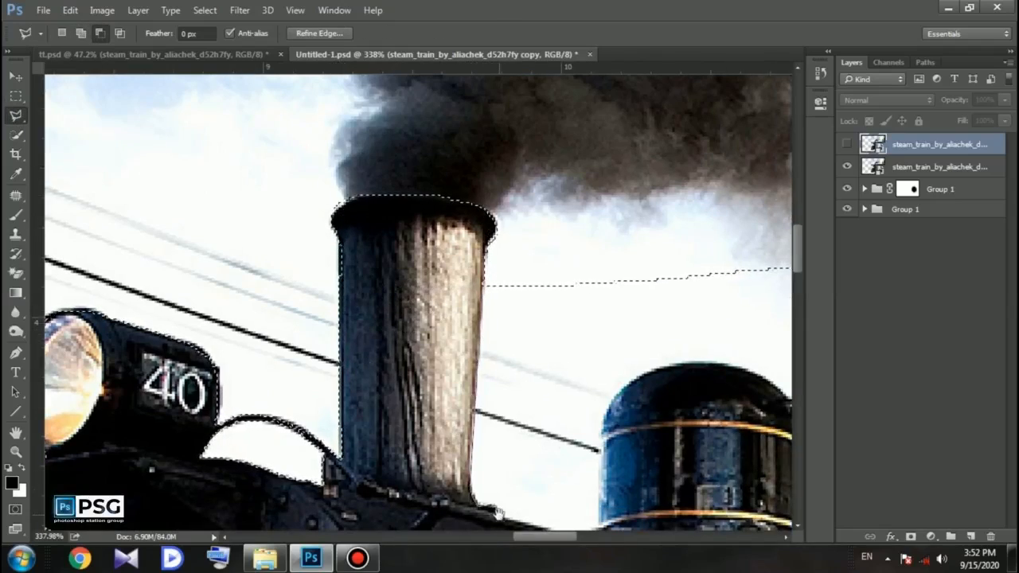
# Subtract the sky between the chimney and the first dome with the polygonal lasso.
pyautogui.moveTo(558, 478); pyautogui.dragTo(333, 239)
pyautogui.click(379, 292)
pyautogui.moveTo(478, 239); pyautogui.dragTo(489, 485)
pyautogui.click(401, 253)
pyautogui.click(273, 292)
pyautogui.doubleClick(284, 346)
# Trace the domes, bell and rear of the engine with the magnetic lasso to subtract the remaining sky.
pyautogui.rightClick(16, 117)
pyautogui.click(79, 149)
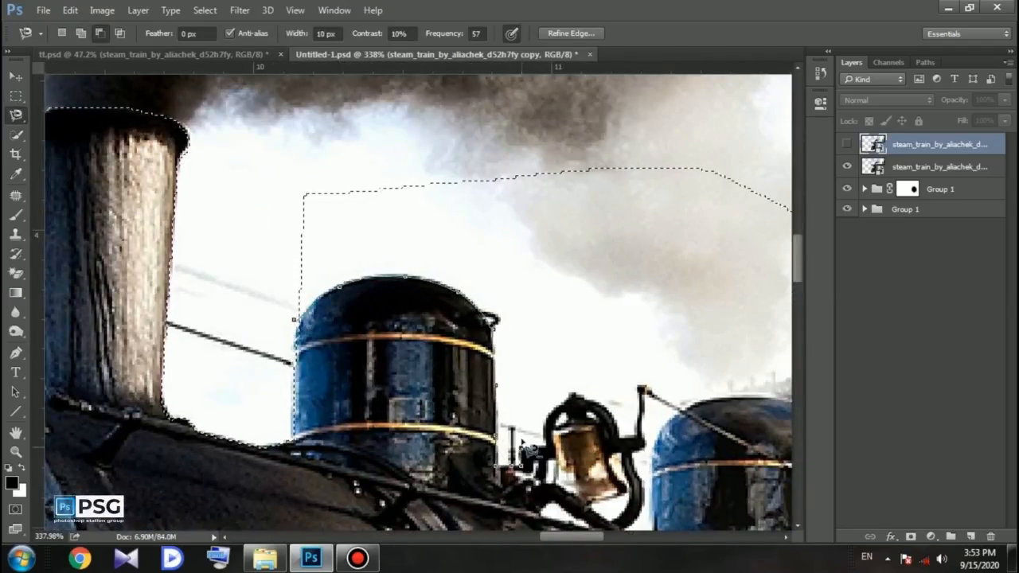
pyautogui.moveTo(557, 319); pyautogui.dragTo(317, 273)
pyautogui.moveTo(271, 410)
pyautogui.mouseDown()
pyautogui.moveTo(400, 351)
pyautogui.moveTo(275, 390)
pyautogui.mouseUp()
pyautogui.moveTo(298, 466); pyautogui.dragTo(347, 476)
pyautogui.moveTo(402, 371); pyautogui.dragTo(414, 399)
pyautogui.click(100, 34)
pyautogui.moveTo(402, 350)
pyautogui.mouseDown()
pyautogui.moveTo(436, 367)
pyautogui.moveTo(637, 340)
pyautogui.moveTo(406, 344)
pyautogui.mouseUp()
pyautogui.moveTo(677, 319); pyautogui.dragTo(342, 269)
# Undo the mask on the hidden train copy and mask the visible train layer with the locomotive selection instead.
pyautogui.press('z')
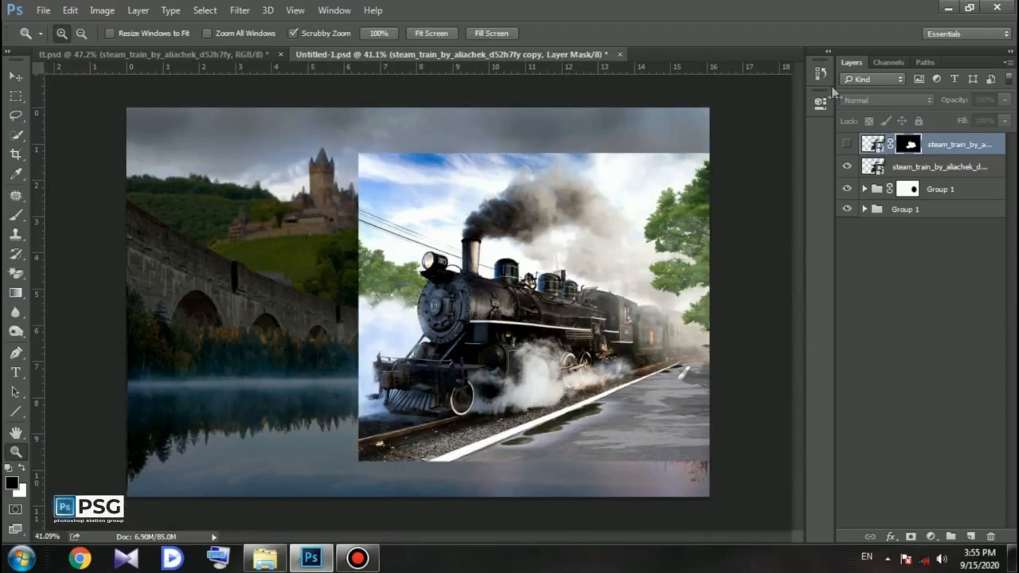
pyautogui.click(821, 74)
pyautogui.click(733, 207)
pyautogui.click(776, 63)
pyautogui.click(913, 167)
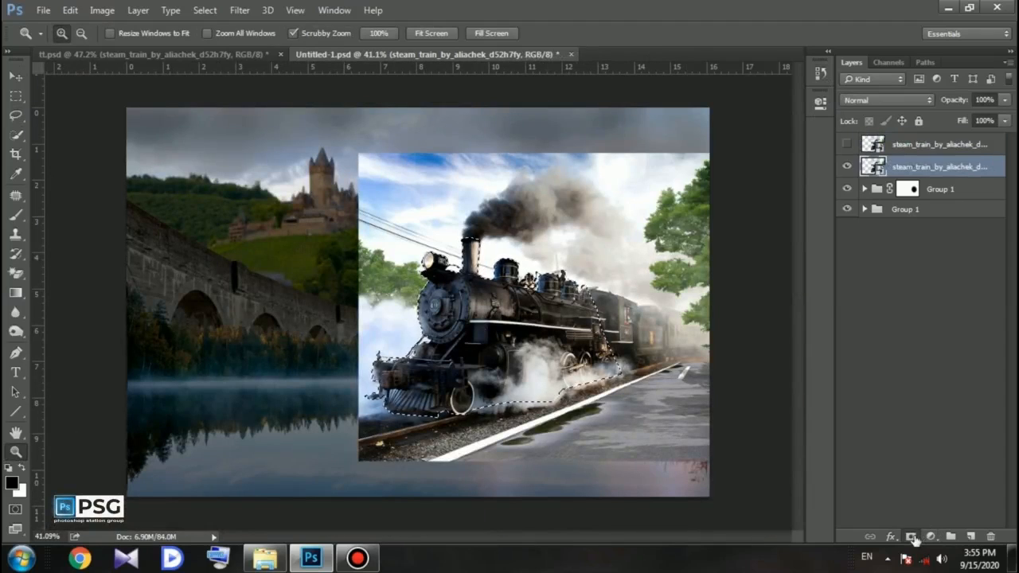
pyautogui.click(912, 537)
pyautogui.click(847, 145)
pyautogui.click(846, 144)
pyautogui.click(846, 145)
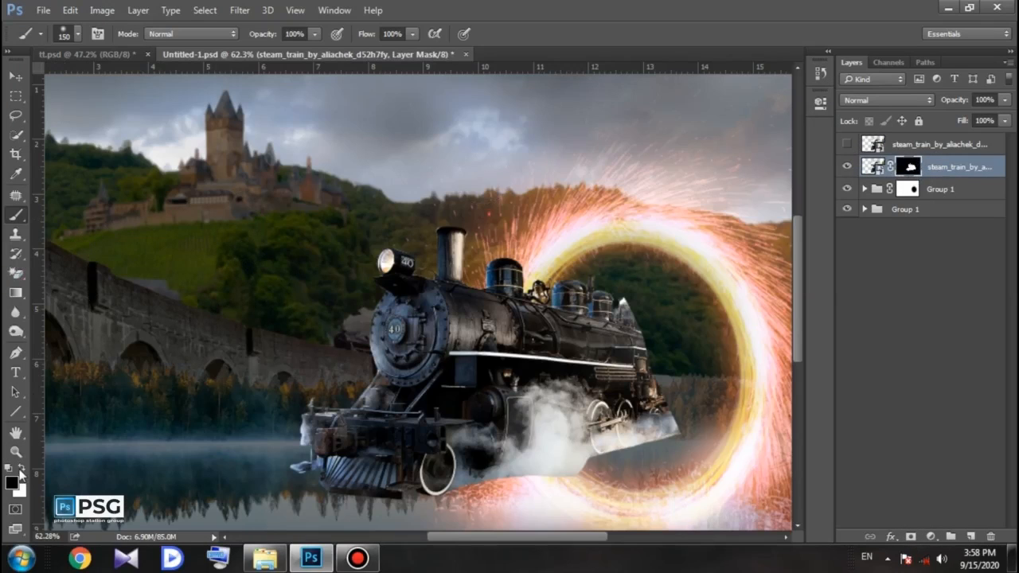
# Paint white on the train's layer mask with an 80 px brush to reveal the smoke rising from the chimney.
pyautogui.click(21, 472)
pyautogui.press('[')
pyautogui.press('[')
pyautogui.press('[')
pyautogui.press('[')
pyautogui.moveTo(455, 227)
pyautogui.mouseDown()
pyautogui.moveTo(506, 192)
pyautogui.moveTo(489, 181)
pyautogui.moveTo(536, 173)
pyautogui.moveTo(511, 161)
pyautogui.moveTo(454, 217)
pyautogui.mouseUp()
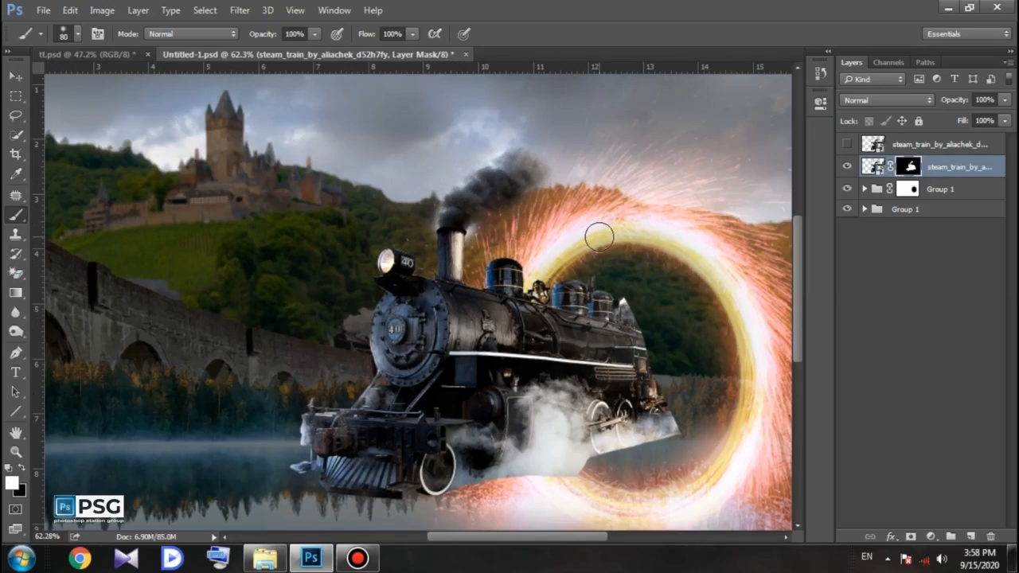
pyautogui.moveTo(532, 172)
pyautogui.mouseDown()
pyautogui.moveTo(516, 145)
pyautogui.moveTo(488, 188)
pyautogui.moveTo(524, 211)
pyautogui.mouseUp()
# Refine the train's mask with Smart Radius, brushing over the edges of the chimney smoke.
pyautogui.rightClick(909, 166)
pyautogui.click(911, 280)
pyautogui.moveTo(523, 77); pyautogui.dragTo(853, 69)
pyautogui.moveTo(437, 173)
pyautogui.mouseDown()
pyautogui.moveTo(455, 191)
pyautogui.moveTo(532, 144)
pyautogui.moveTo(561, 179)
pyautogui.mouseUp()
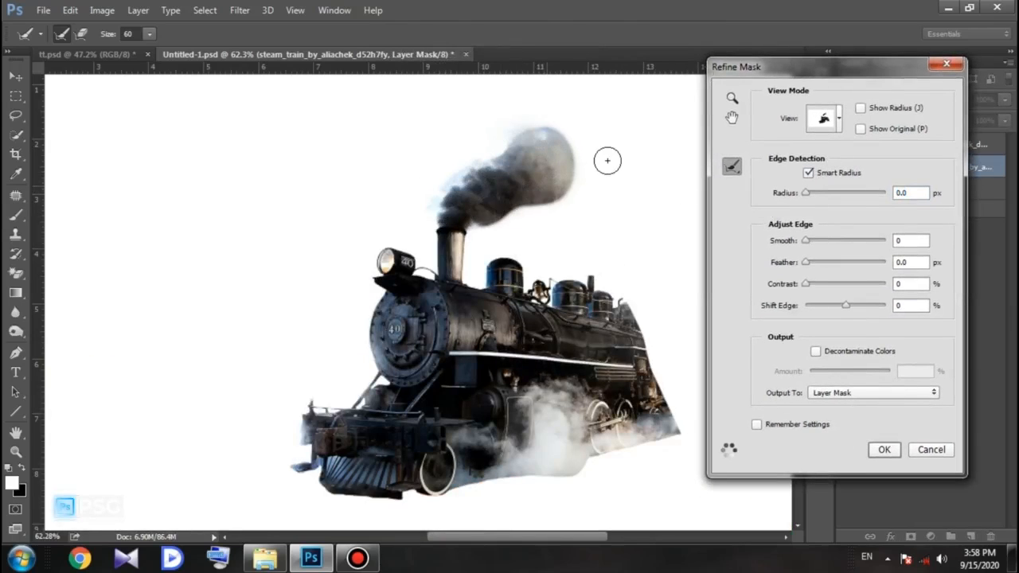
pyautogui.click(884, 450)
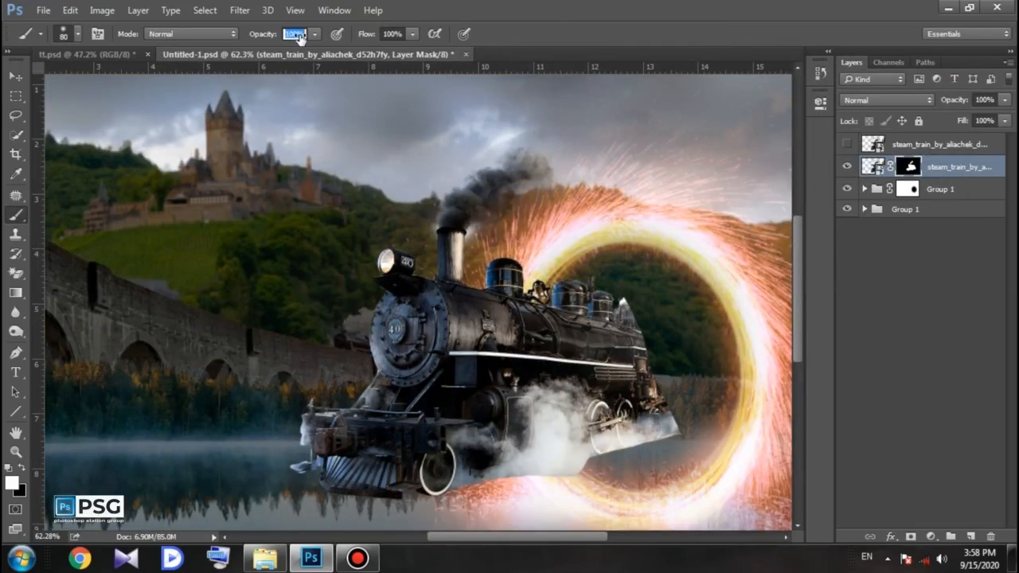
# Clean up the smoke and steam edges on the train's mask with a black 50 px brush at 81% opacity.
pyautogui.click(22, 468)
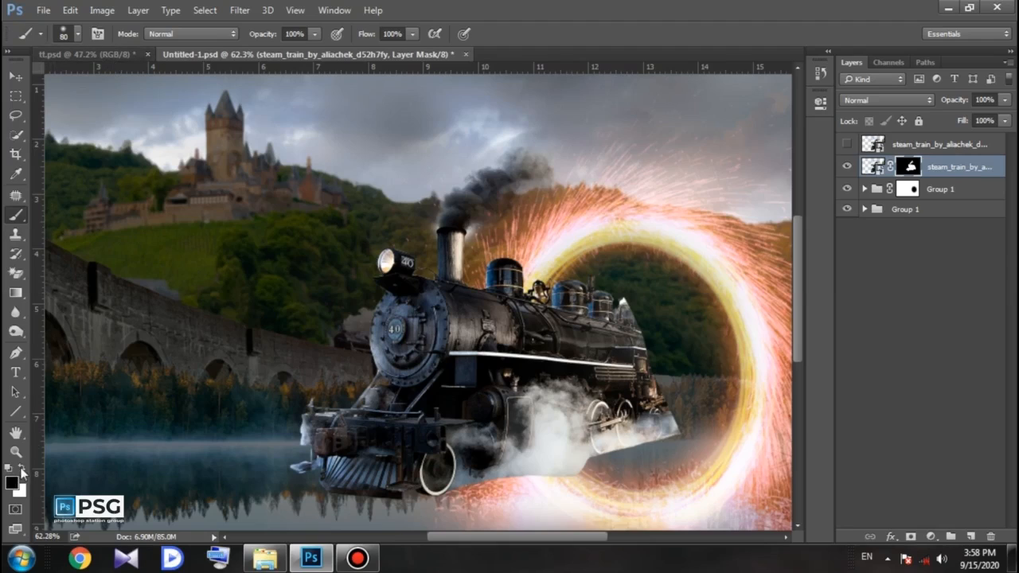
pyautogui.press('[')
pyautogui.press('[')
pyautogui.press('[')
pyautogui.press('[')
pyautogui.press('[')
pyautogui.press('[')
pyautogui.press('[')
pyautogui.press('[')
pyautogui.press('[')
pyautogui.press(']')
pyautogui.press(']')
pyautogui.press(']')
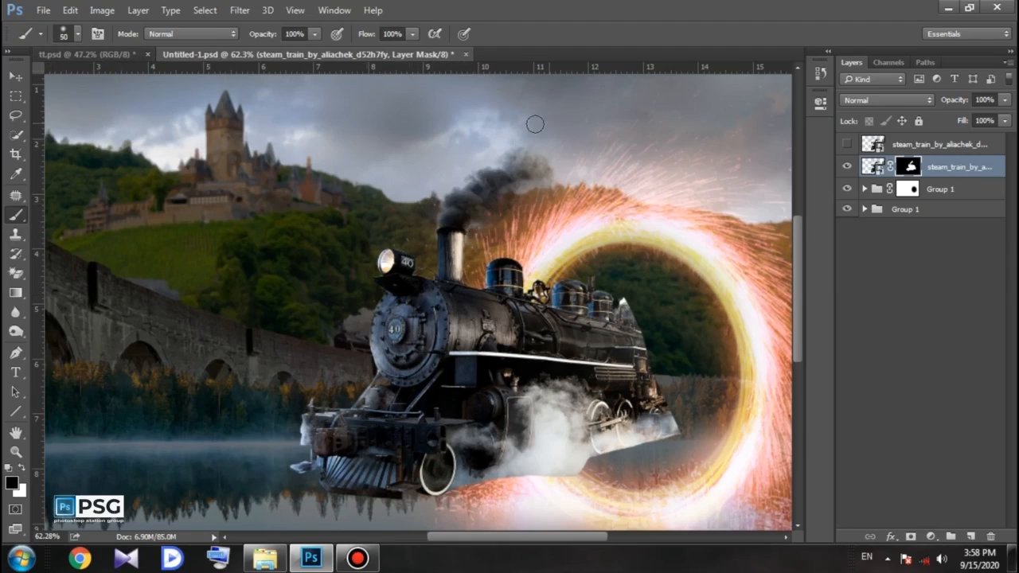
pyautogui.press(']')
pyautogui.press(']')
pyautogui.press(']')
pyautogui.press('8')
pyautogui.press('1')
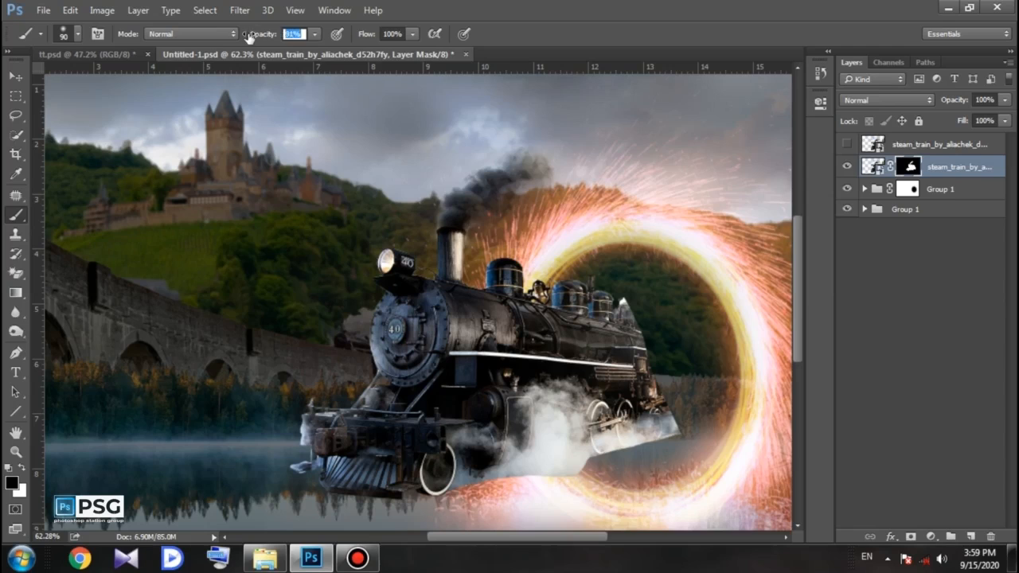
pyautogui.press('[')
pyautogui.press('[')
pyautogui.press('[')
pyautogui.press('[')
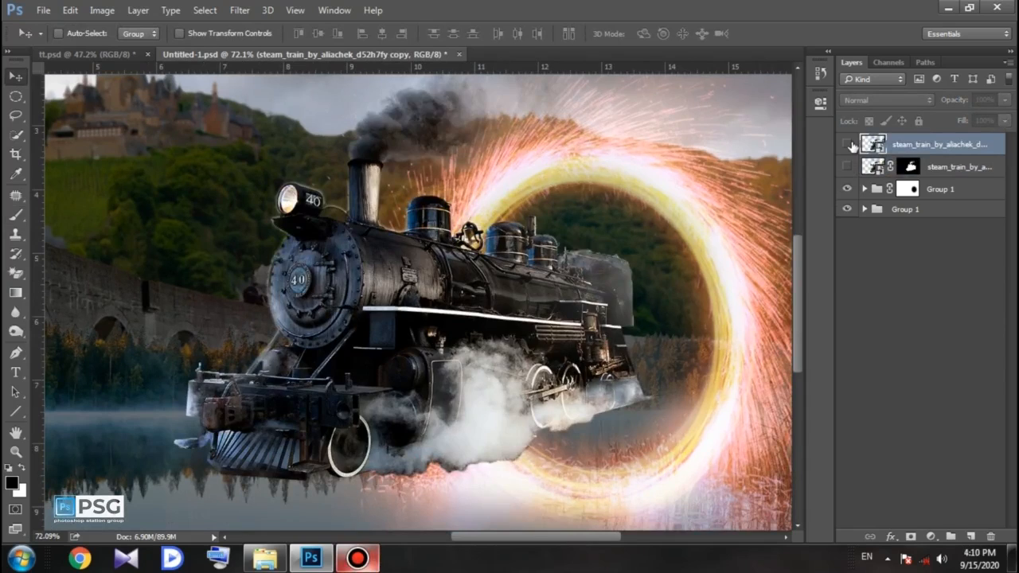
# Hide the masked train layer and activate the Pen tool in Path mode.
pyautogui.click(847, 168)
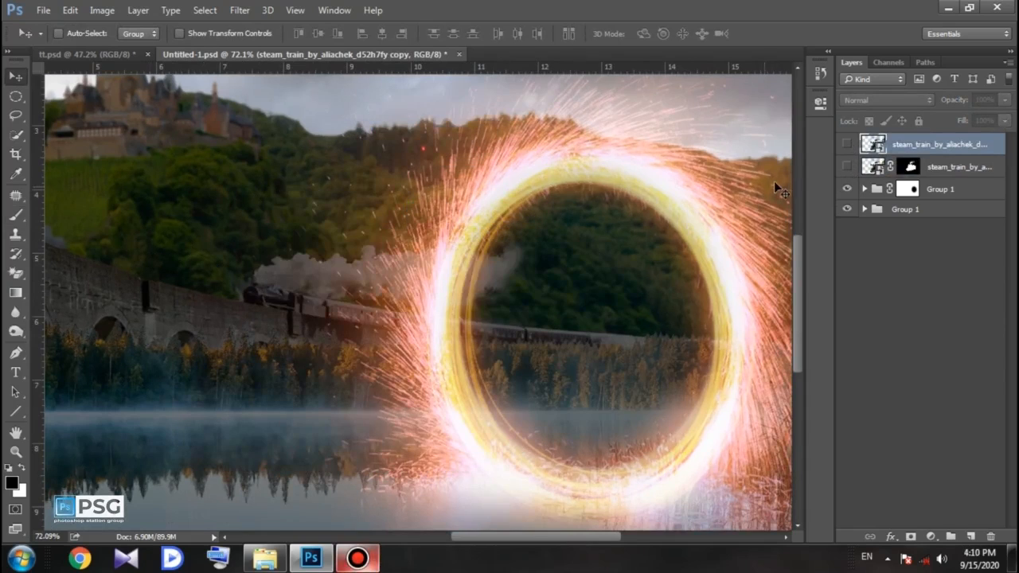
pyautogui.click(15, 115)
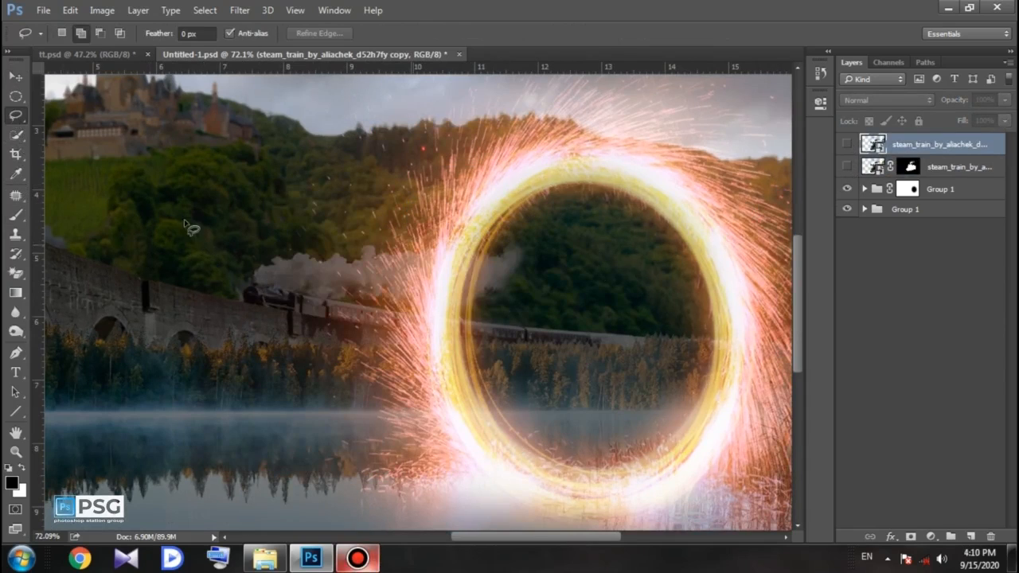
pyautogui.click(15, 352)
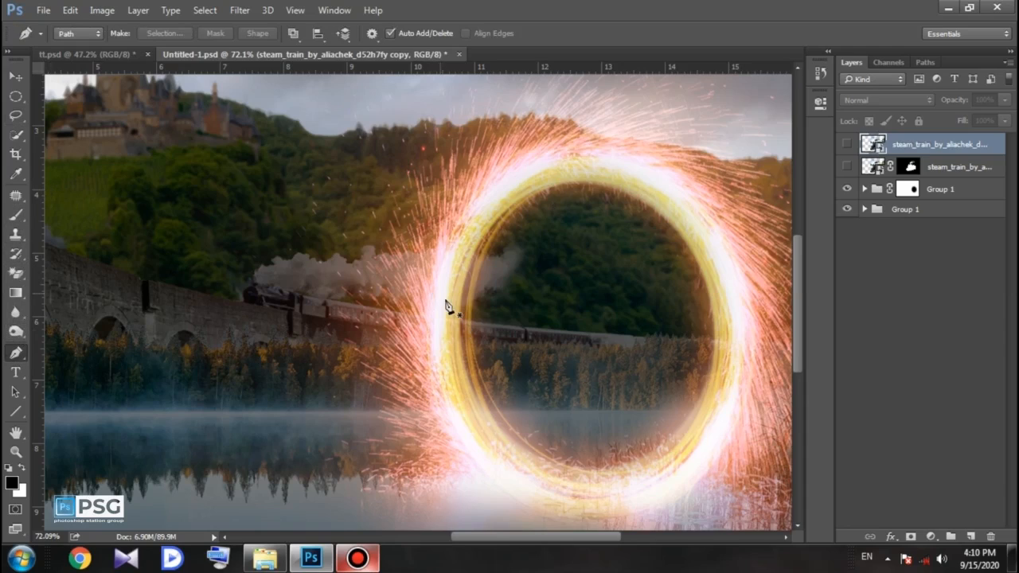
pyautogui.click(461, 324)
pyautogui.moveTo(493, 235)
pyautogui.mouseDown()
pyautogui.moveTo(496, 227)
pyautogui.moveTo(483, 242)
pyautogui.moveTo(496, 244)
pyautogui.mouseUp()
pyautogui.hotkey('ctrl', 'alt', 'z')
pyautogui.hotkey('ctrl', 'alt', 'z')
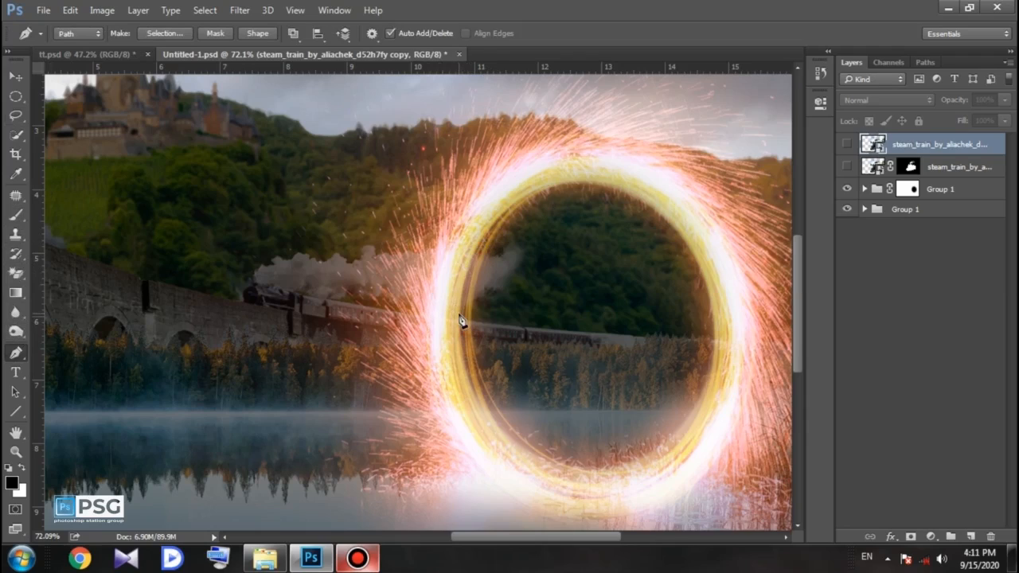
pyautogui.hotkey('ctrl', 'alt', 'z')
pyautogui.hotkey('ctrl', 'alt', 'z')
pyautogui.click(459, 325)
pyautogui.hotkey('ctrl', 'alt', 'z')
# Trace a closed path around the inner edge of the glowing ring with the Pen tool.
pyautogui.moveTo(460, 322); pyautogui.dragTo(466, 271)
pyautogui.click(597, 185)
pyautogui.click(686, 436)
pyautogui.click(659, 462)
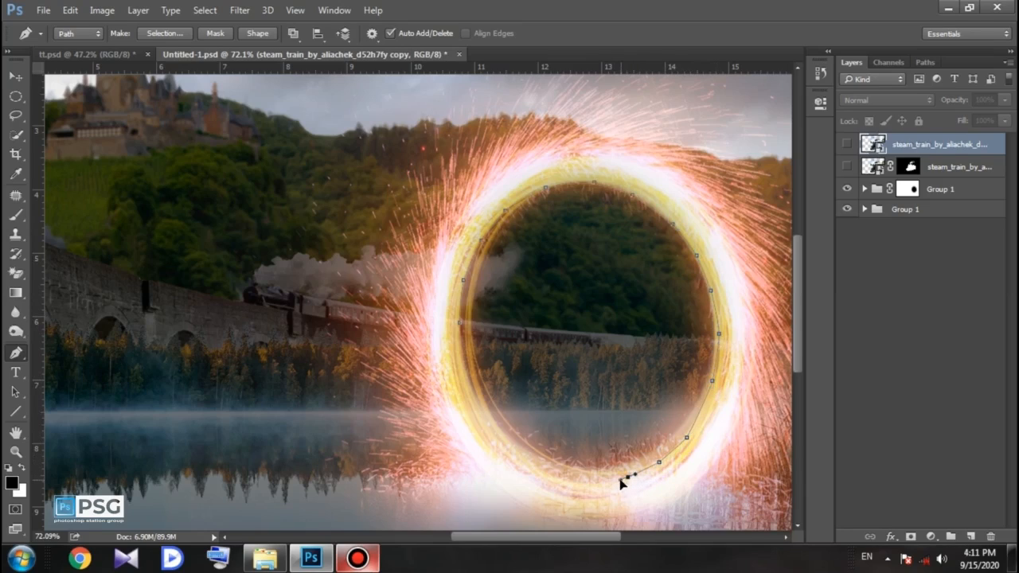
pyautogui.moveTo(530, 467); pyautogui.dragTo(520, 454)
# Convert the path to a selection with 0 px feather, show both train layers and mask the upper train copy with it.
pyautogui.rightClick(537, 216)
pyautogui.click(558, 279)
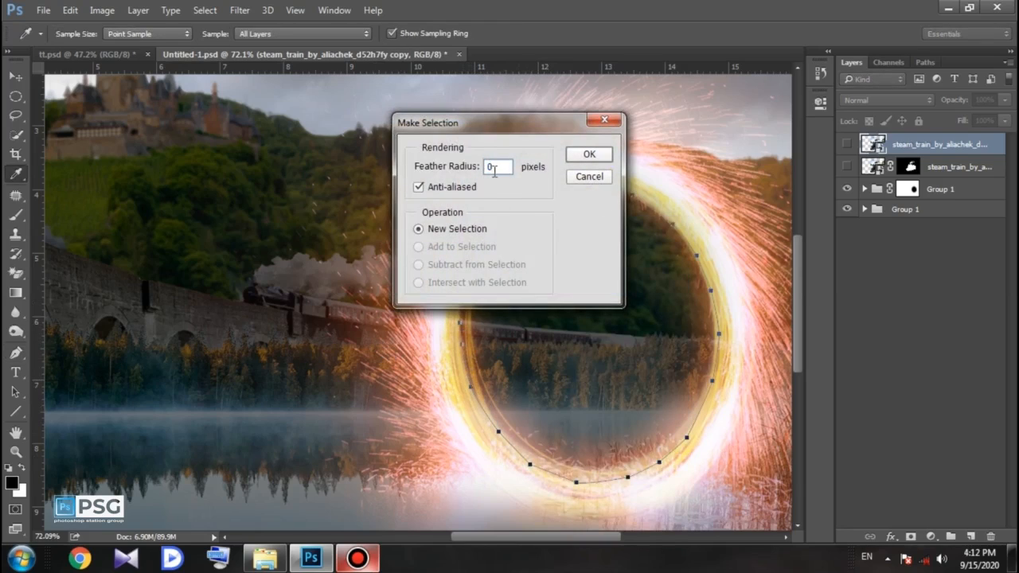
pyautogui.click(588, 156)
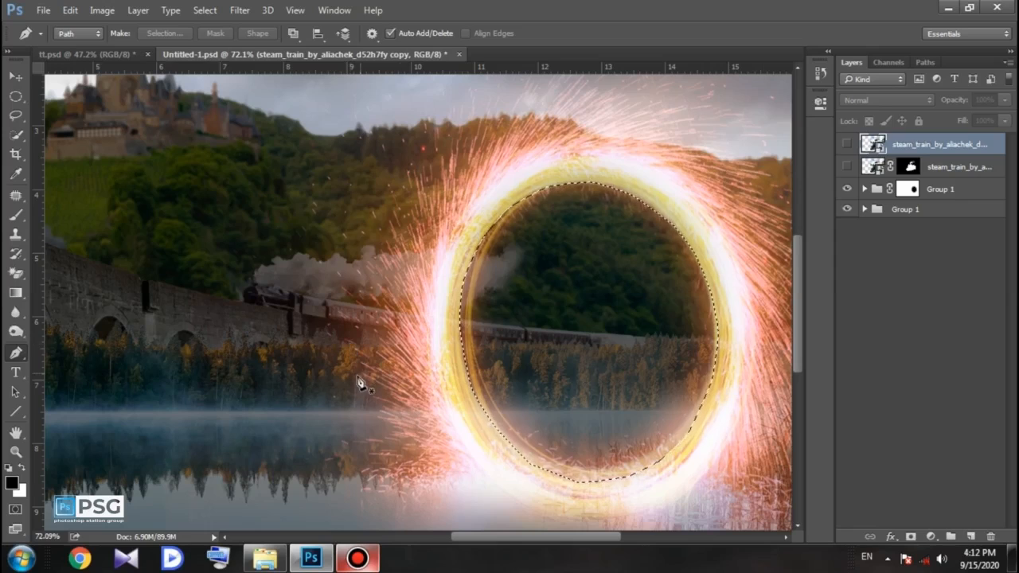
pyautogui.moveTo(847, 144); pyautogui.dragTo(847, 165)
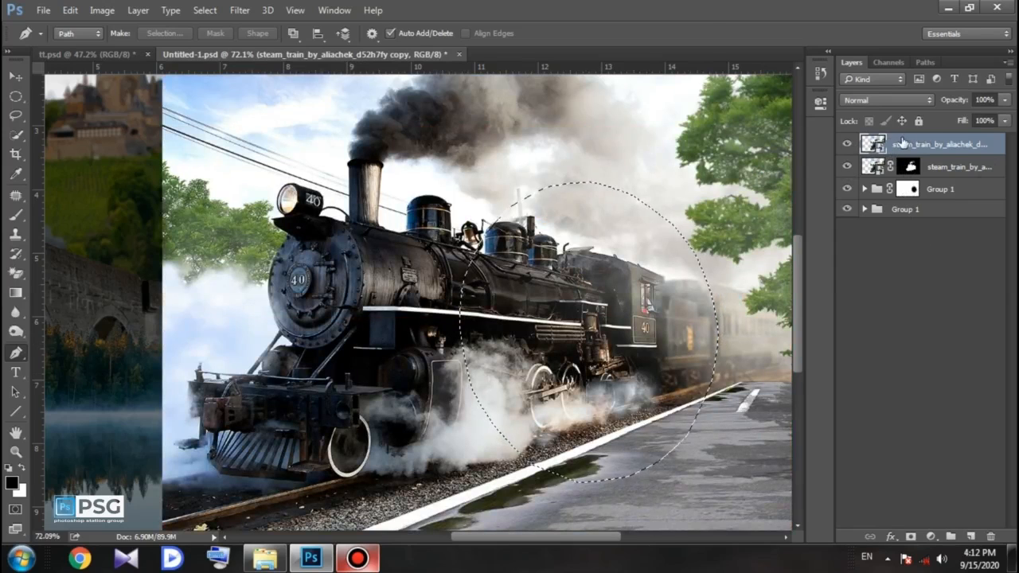
pyautogui.click(911, 537)
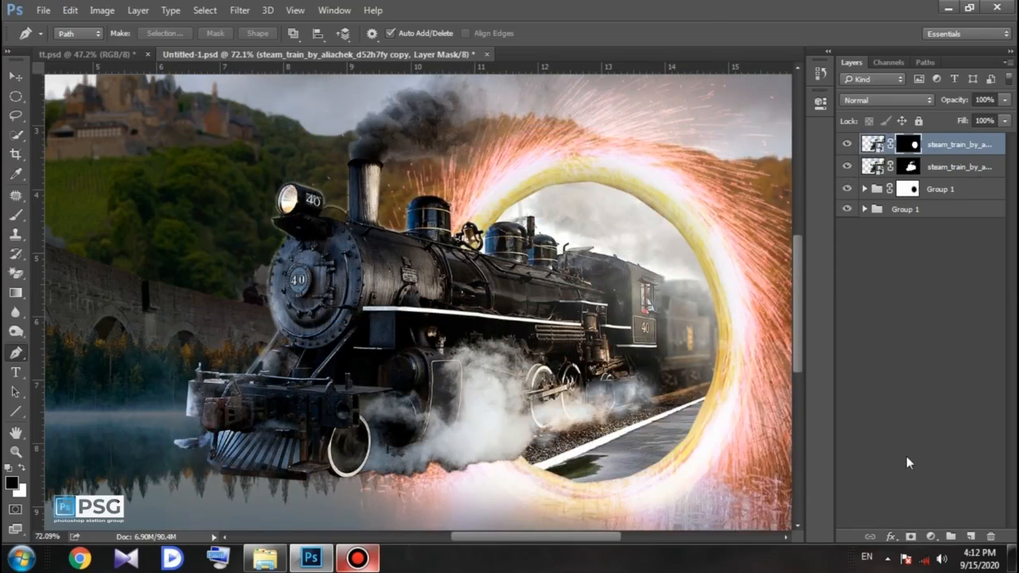
# Paint white on the upper train's mask with a 50 px brush at 36% and 47% opacity to blend the ring's inner edge.
pyautogui.click(21, 468)
pyautogui.click(24, 220)
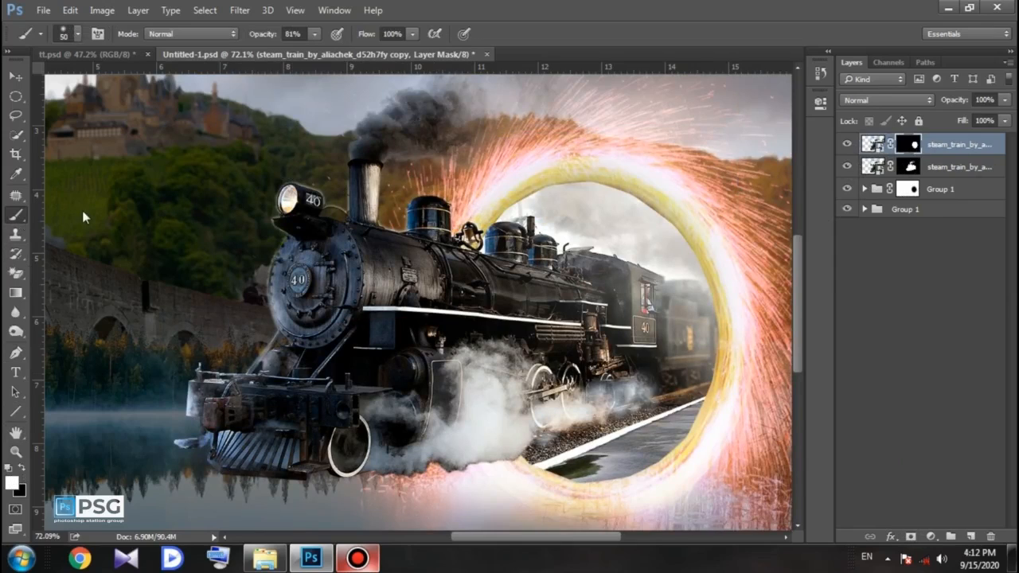
pyautogui.moveTo(269, 34)
pyautogui.mouseDown()
pyautogui.moveTo(236, 42)
pyautogui.moveTo(219, 60)
pyautogui.mouseUp()
pyautogui.moveTo(263, 35); pyautogui.dragTo(281, 36)
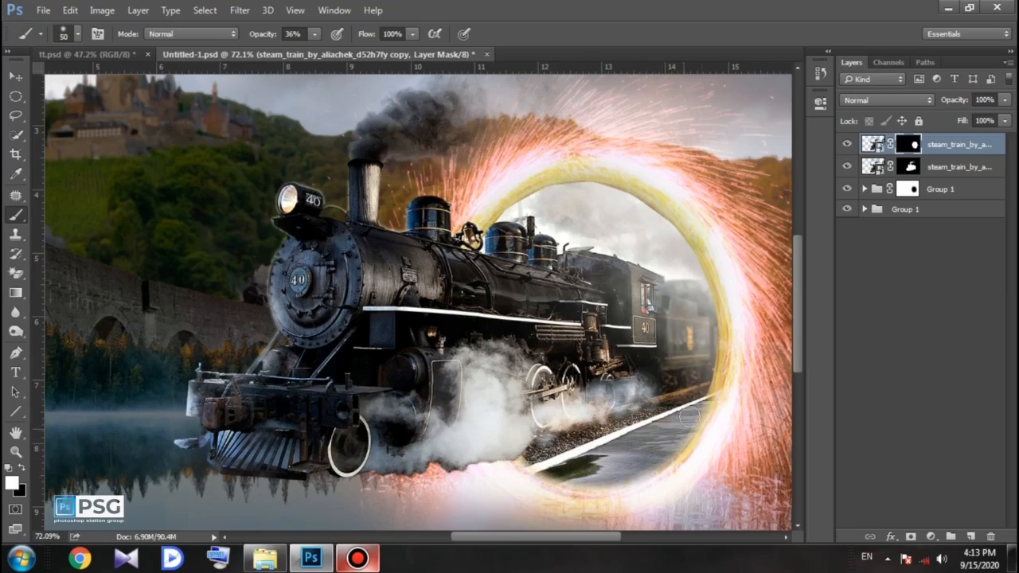
pyautogui.press('4')
pyautogui.press('7')
pyautogui.moveTo(713, 347); pyautogui.dragTo(710, 391)
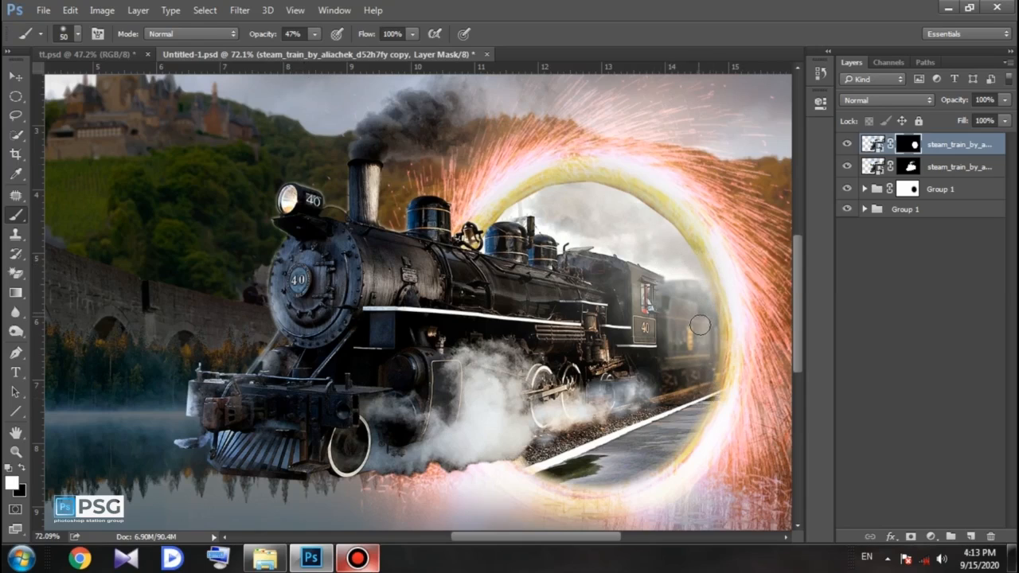
pyautogui.moveTo(673, 225)
pyautogui.mouseDown()
pyautogui.moveTo(590, 189)
pyautogui.moveTo(566, 197)
pyautogui.mouseUp()
pyautogui.moveTo(653, 214); pyautogui.dragTo(695, 261)
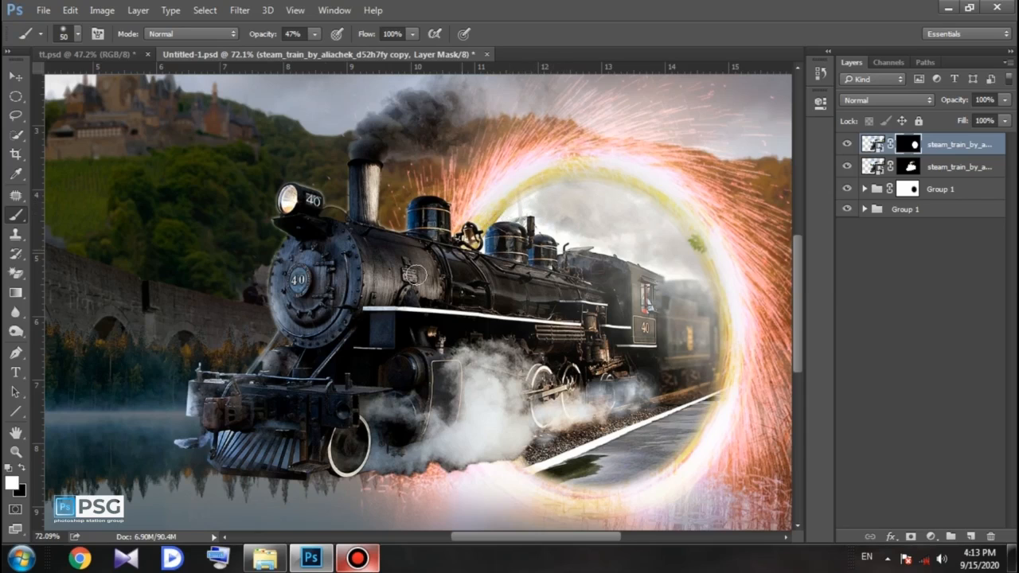
# Add a new empty layer above both train layers and activate the Brush tool.
pyautogui.click(16, 453)
pyautogui.moveTo(269, 222); pyautogui.dragTo(190, 276)
pyautogui.moveTo(314, 293); pyautogui.dragTo(347, 294)
pyautogui.rightClick(351, 295)
pyautogui.click(359, 305)
pyautogui.click(971, 537)
pyautogui.press('b')
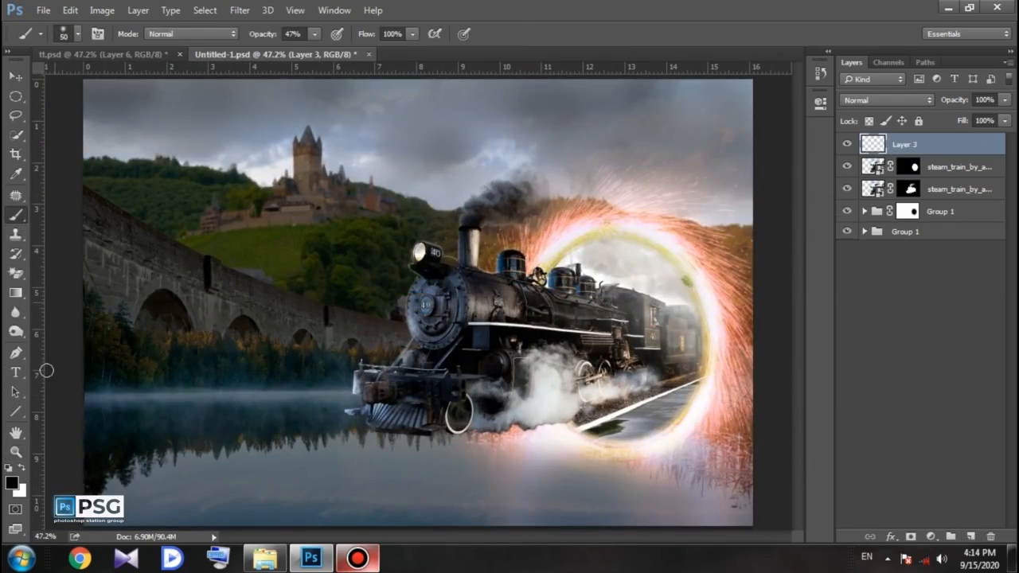
# Paint an orange dab over the train's headlight on the new layer with a 150 px brush at 100% opacity.
pyautogui.click(11, 482)
pyautogui.click(805, 325)
pyautogui.click(785, 157)
pyautogui.click(939, 146)
pyautogui.press(']')
pyautogui.press(']')
pyautogui.press(']')
pyautogui.press(']')
pyautogui.moveTo(264, 33); pyautogui.dragTo(309, 36)
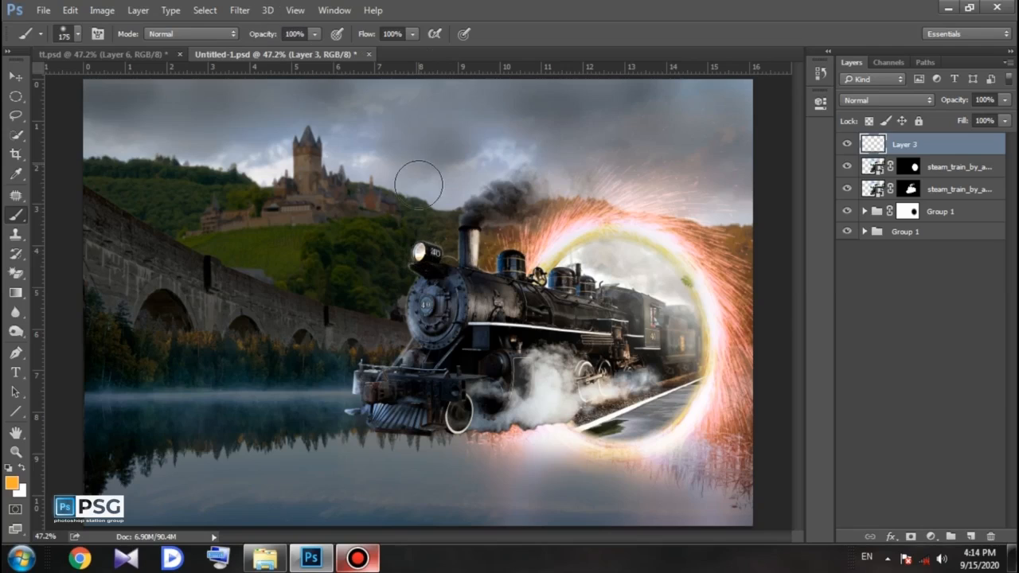
pyautogui.click(419, 252)
# Set the headlight glow layer to Lighten at 82% opacity and adjust the glow's shape with Free Transform.
pyautogui.click(908, 101)
pyautogui.click(884, 196)
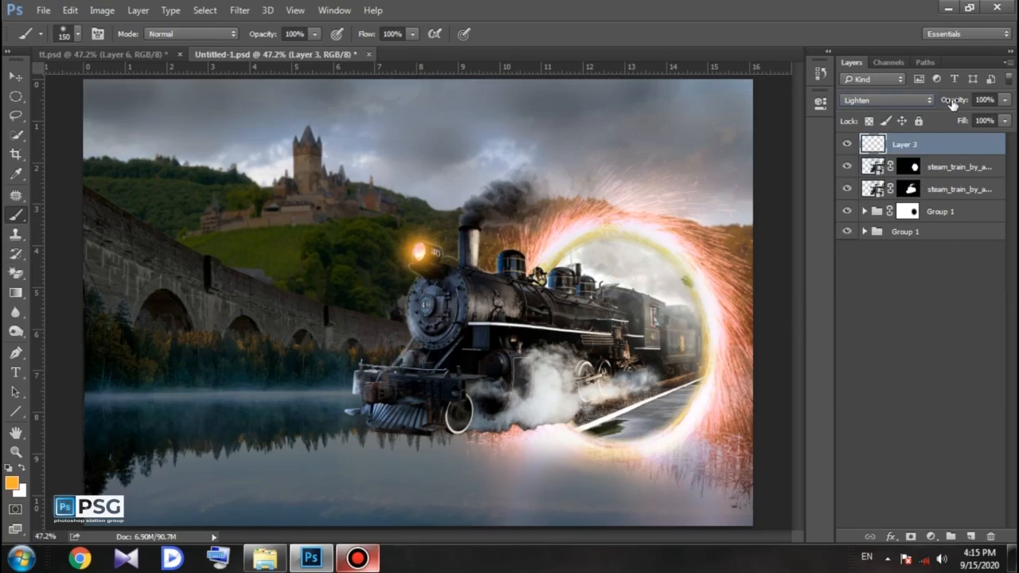
pyautogui.moveTo(949, 100); pyautogui.dragTo(938, 101)
pyautogui.click(15, 75)
pyautogui.hotkey('ctrl', 't')
pyautogui.moveTo(424, 269); pyautogui.dragTo(437, 275)
pyautogui.click(681, 34)
pyautogui.moveTo(955, 101)
pyautogui.mouseDown()
pyautogui.moveTo(972, 102)
pyautogui.moveTo(953, 104)
pyautogui.mouseUp()
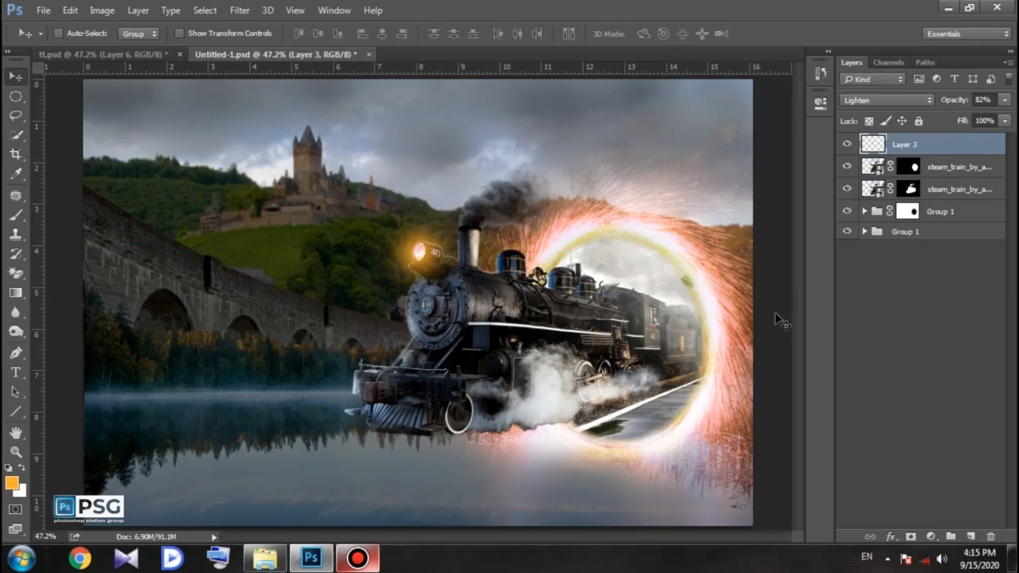
pyautogui.click(970, 537)
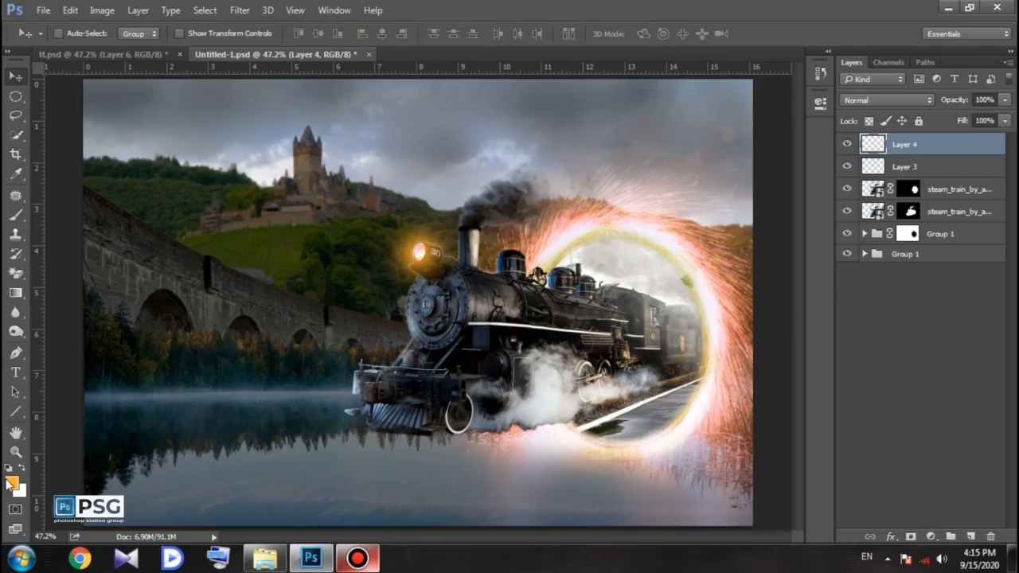
pyautogui.click(15, 215)
pyautogui.press('[')
pyautogui.press('[')
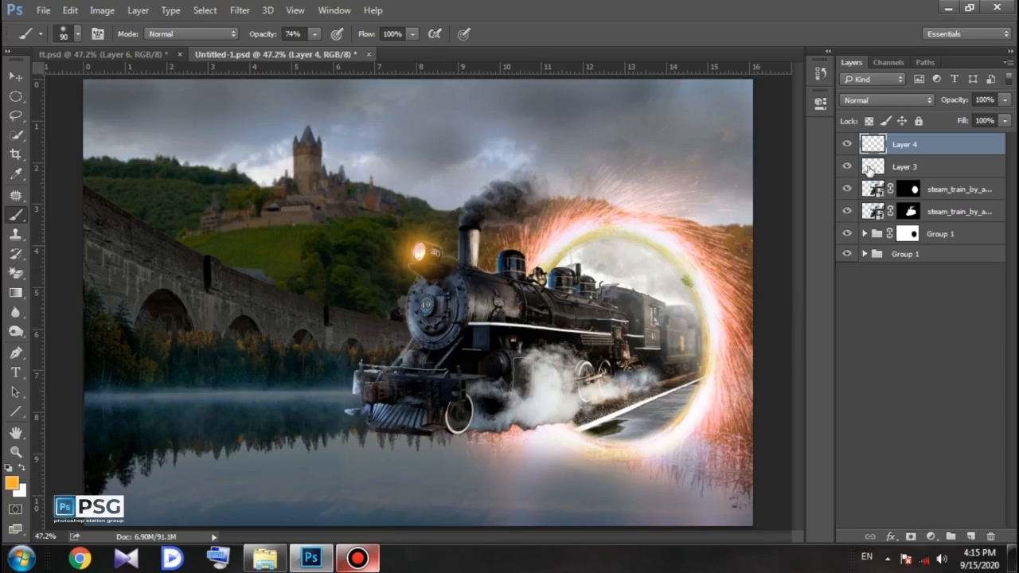
pyautogui.moveTo(261, 35); pyautogui.dragTo(231, 45)
pyautogui.moveTo(426, 304); pyautogui.dragTo(426, 329)
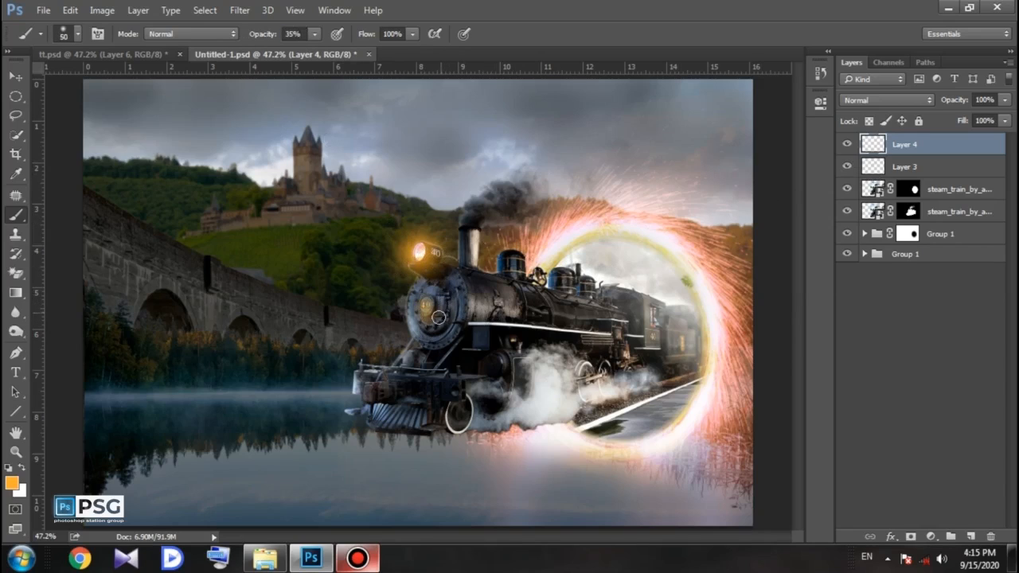
pyautogui.moveTo(371, 370)
pyautogui.mouseDown()
pyautogui.moveTo(436, 373)
pyautogui.moveTo(461, 309)
pyautogui.moveTo(441, 279)
pyautogui.moveTo(417, 297)
pyautogui.moveTo(446, 312)
pyautogui.moveTo(436, 293)
pyautogui.moveTo(445, 333)
pyautogui.moveTo(417, 324)
pyautogui.mouseUp()
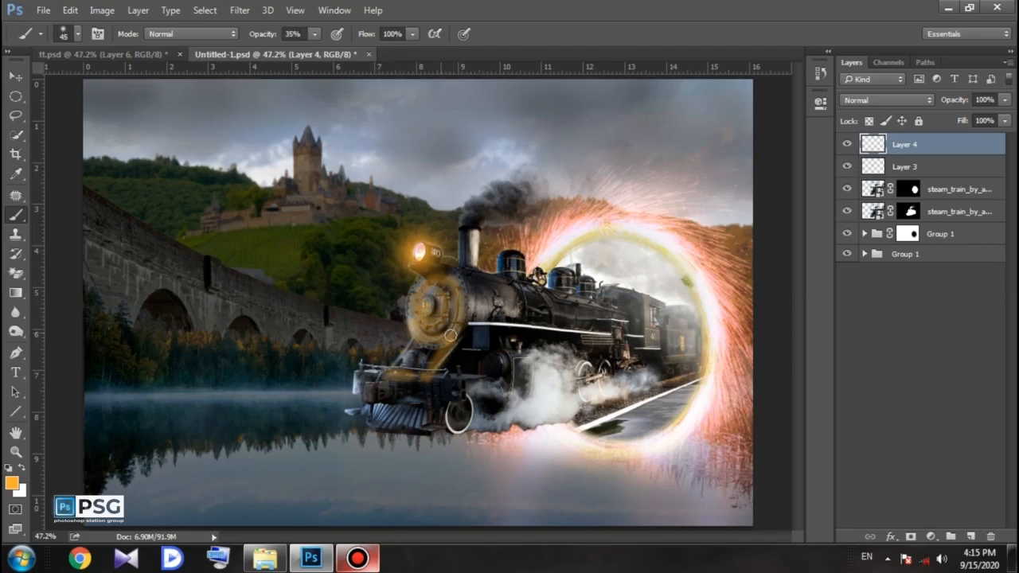
pyautogui.moveTo(948, 103); pyautogui.dragTo(911, 107)
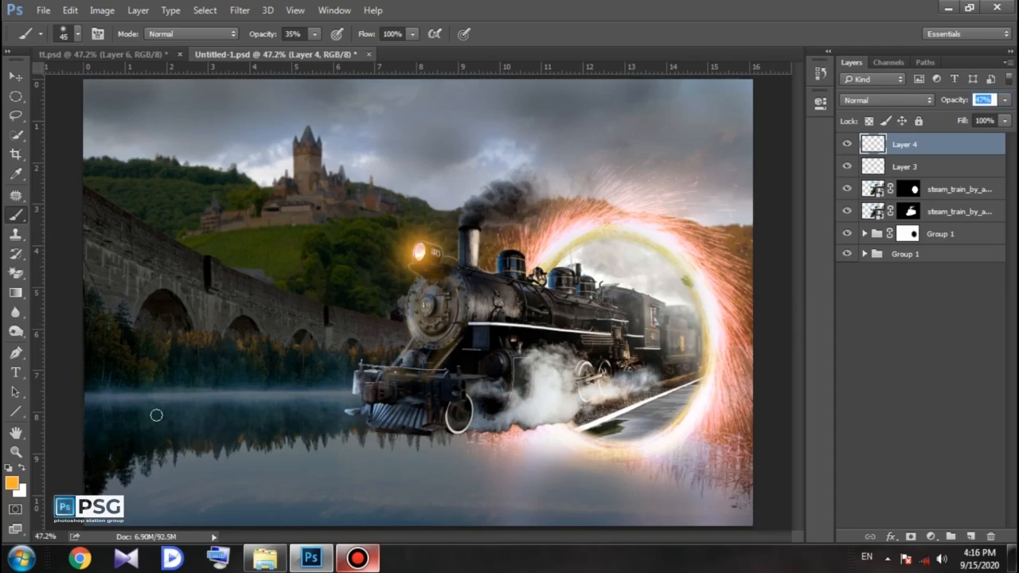
pyautogui.moveTo(962, 147); pyautogui.dragTo(990, 537)
# On a new layer, paint orange light on the boiler's round front and front beam with 50 and 30 px brushes at 35% opacity.
pyautogui.click(971, 537)
pyautogui.press(']')
pyautogui.press(']')
pyautogui.press('[')
pyautogui.press('[')
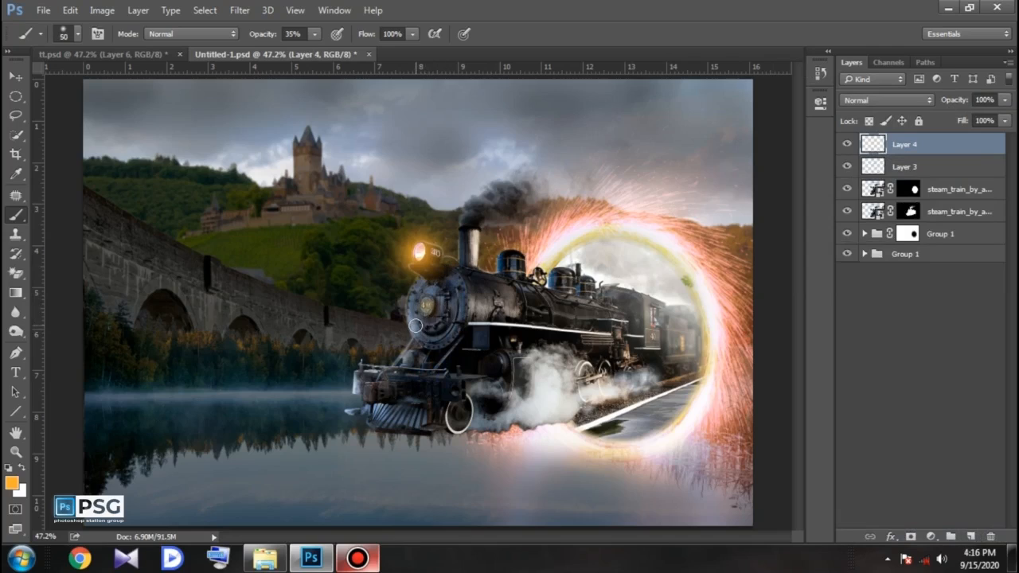
pyautogui.moveTo(425, 322)
pyautogui.mouseDown()
pyautogui.moveTo(434, 334)
pyautogui.moveTo(415, 334)
pyautogui.moveTo(447, 333)
pyautogui.moveTo(451, 311)
pyautogui.moveTo(440, 302)
pyautogui.moveTo(414, 312)
pyautogui.mouseUp()
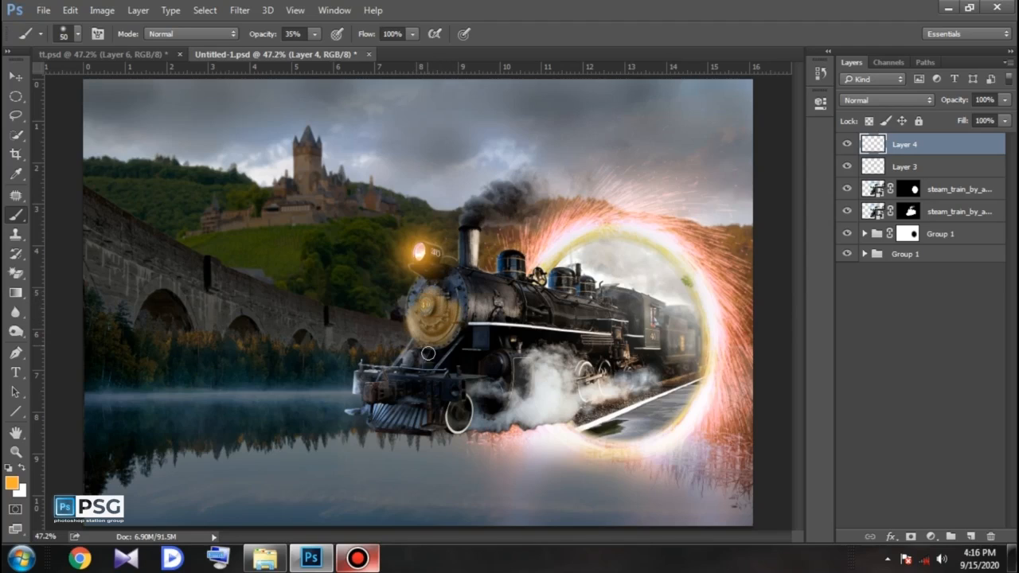
pyautogui.press('[')
pyautogui.moveTo(431, 373); pyautogui.dragTo(384, 372)
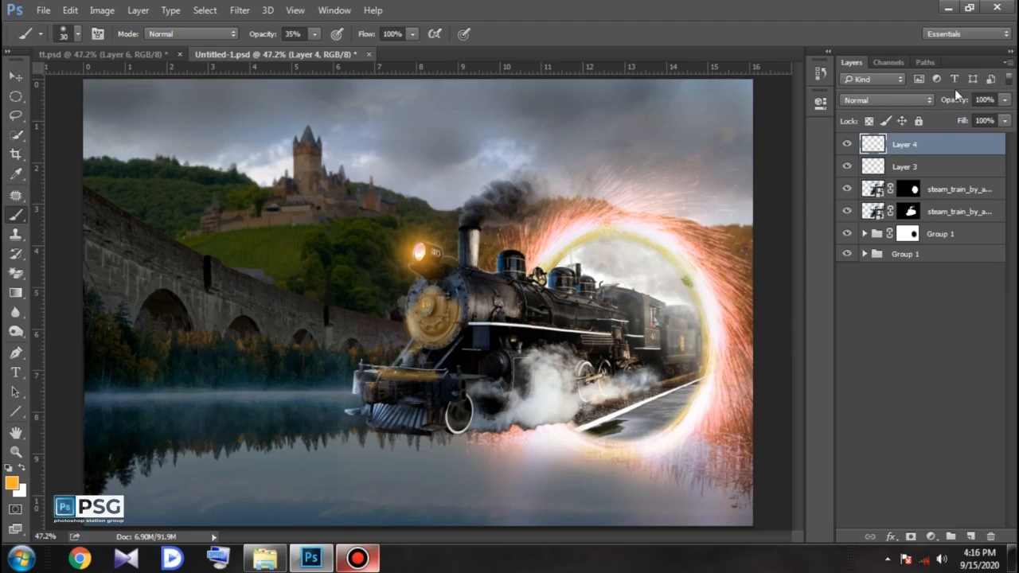
# Set the blend mode of the orange light layer to Overlay.
pyautogui.click(930, 103)
pyautogui.click(863, 201)
pyautogui.press('Down')
pyautogui.press('Down')
pyautogui.press('Down')
pyautogui.press('Down')
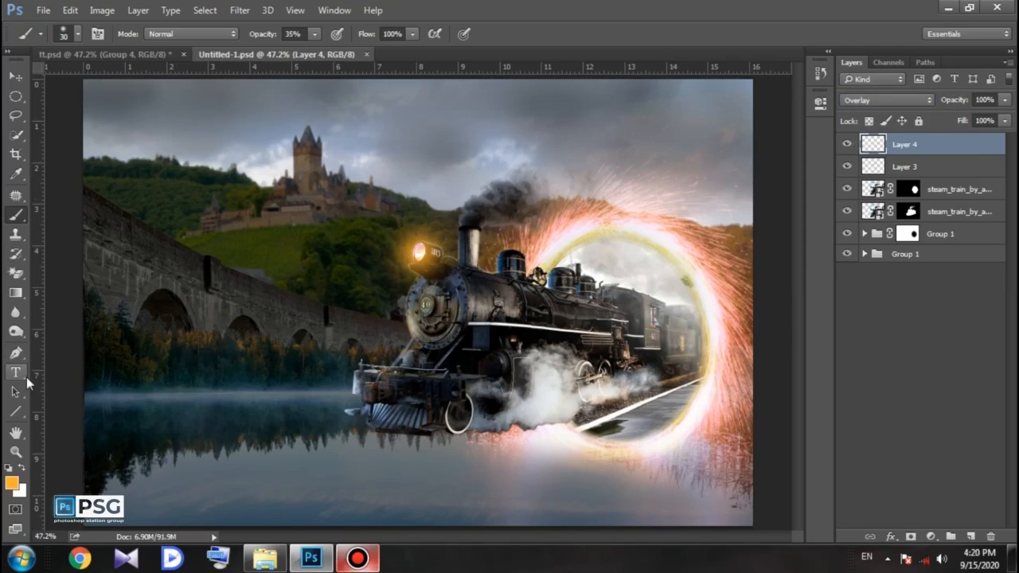
# Reset the colours to black and white, render Clouds on a new top layer and set it to Screen.
pyautogui.press('d')
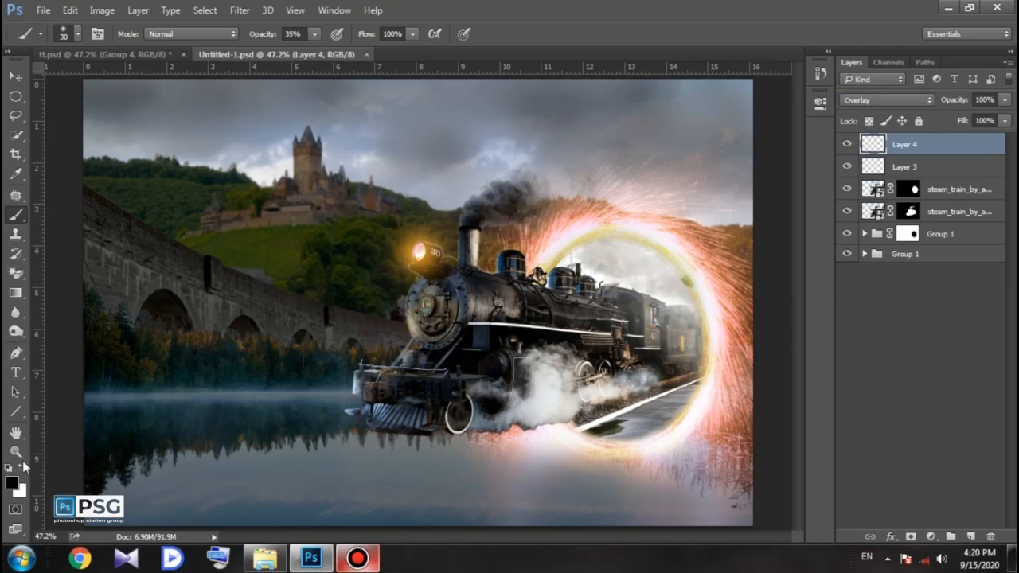
pyautogui.hotkey('ctrl', 'shift', 'alt', 'n')
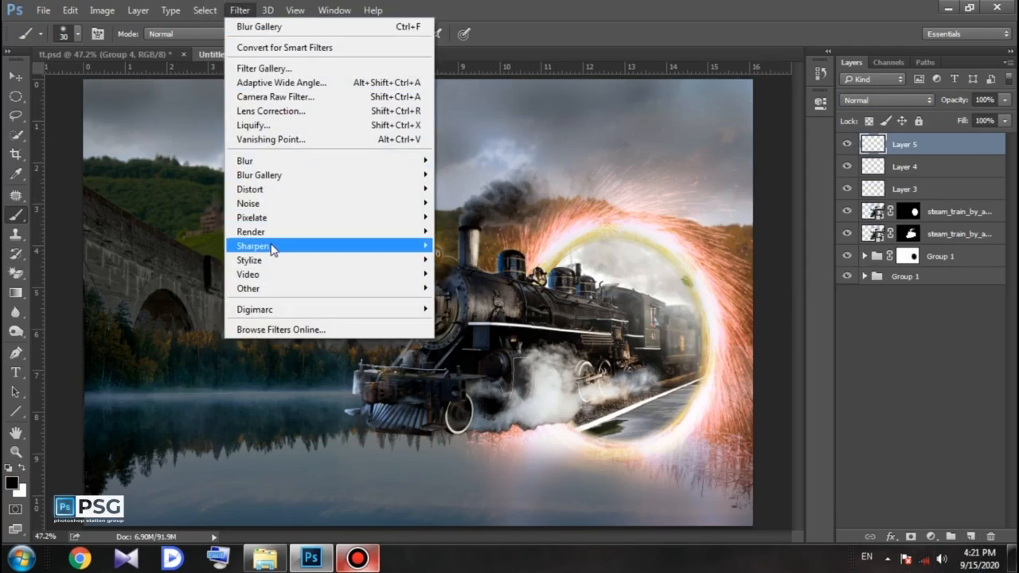
pyautogui.click(466, 232)
pyautogui.click(872, 100)
pyautogui.click(850, 202)
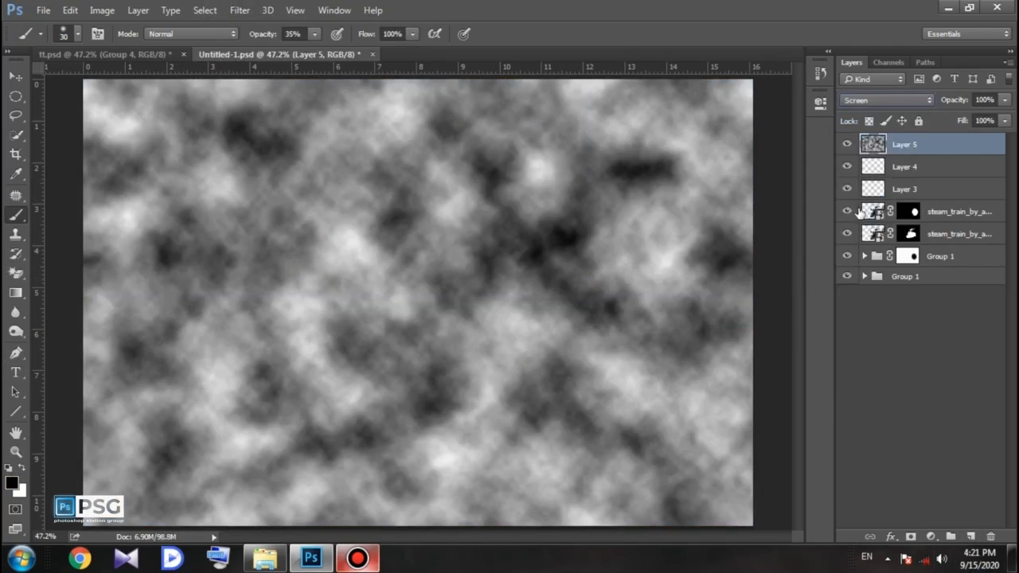
# Scale the clouds layer down to about 51% and place it over the front half of the train.
pyautogui.press('v')
pyautogui.hotkey('ctrl', 't')
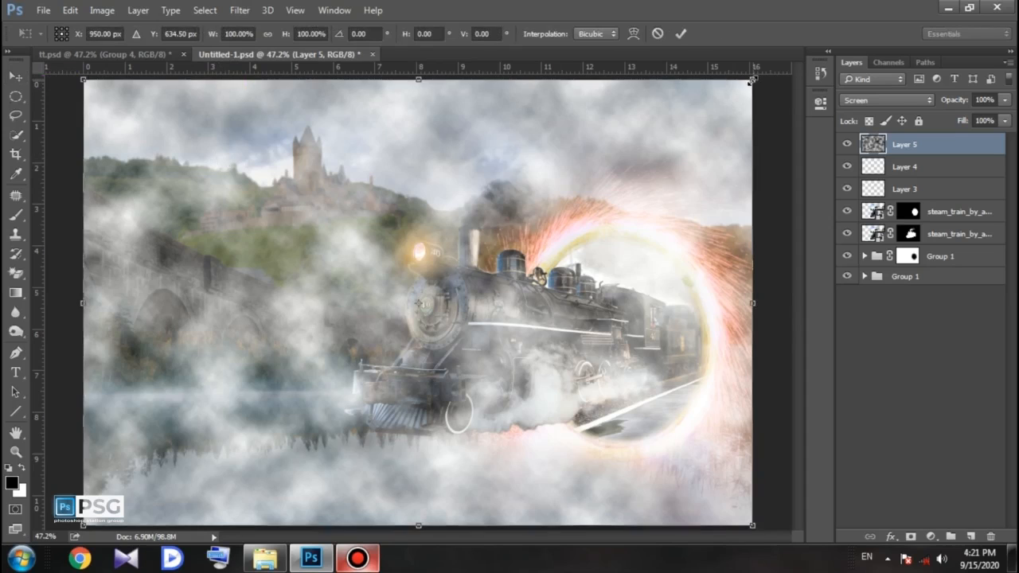
pyautogui.moveTo(753, 79); pyautogui.dragTo(478, 262)
pyautogui.moveTo(363, 313); pyautogui.dragTo(518, 285)
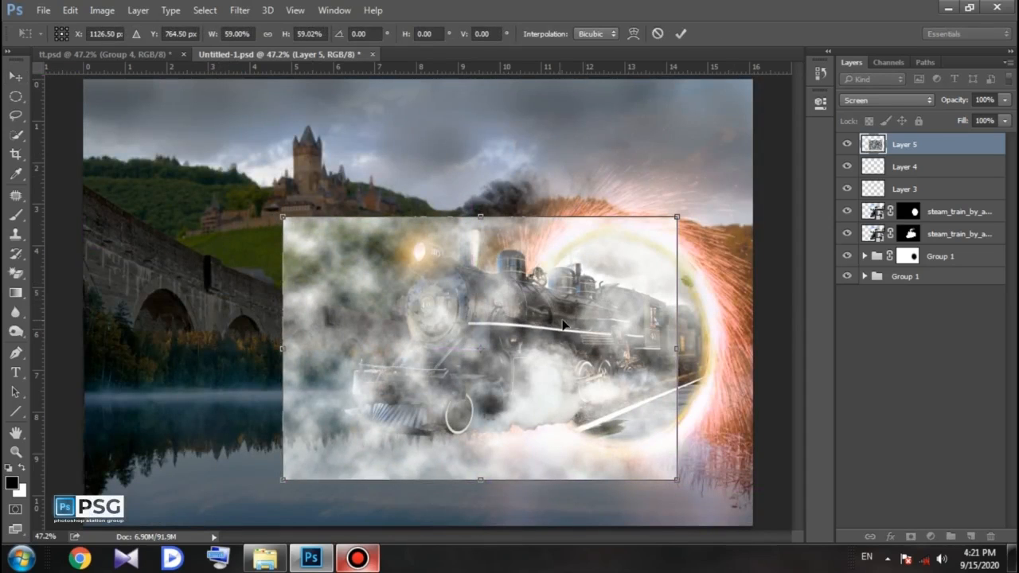
pyautogui.moveTo(677, 218); pyautogui.dragTo(623, 253)
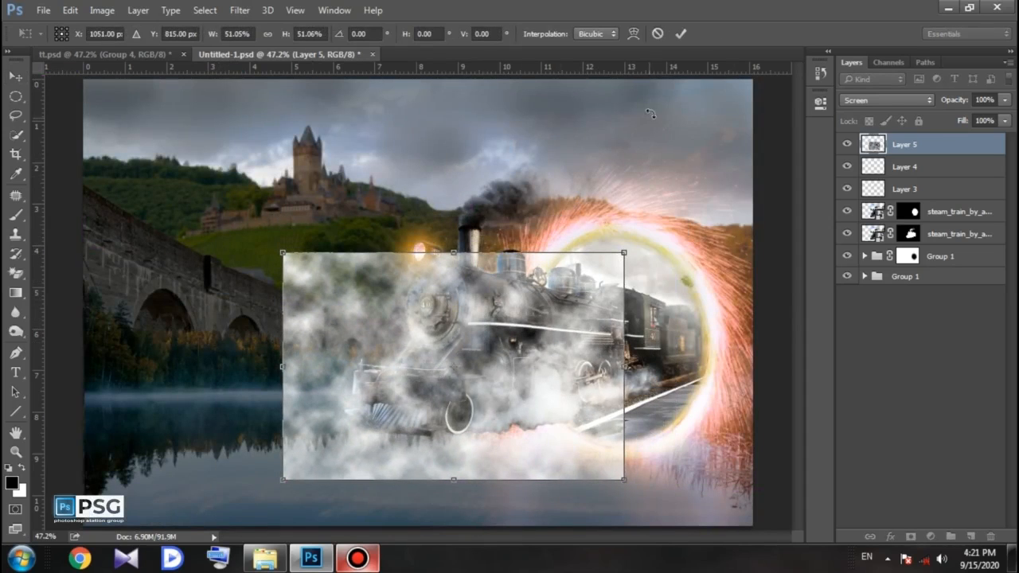
pyautogui.press('Return')
# Duplicate the clouds layer, group both copies and hide the group with a black mask.
pyautogui.hotkey('ctrl', 'j')
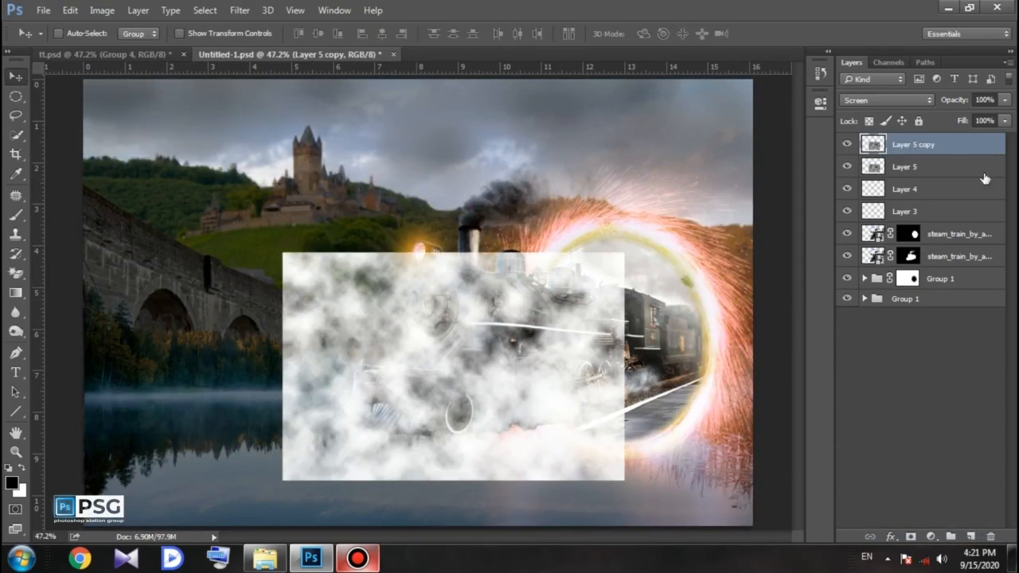
pyautogui.keyDown('shift'); pyautogui.click(942, 167); pyautogui.keyUp('shift')
pyautogui.moveTo(944, 159); pyautogui.dragTo(951, 536)
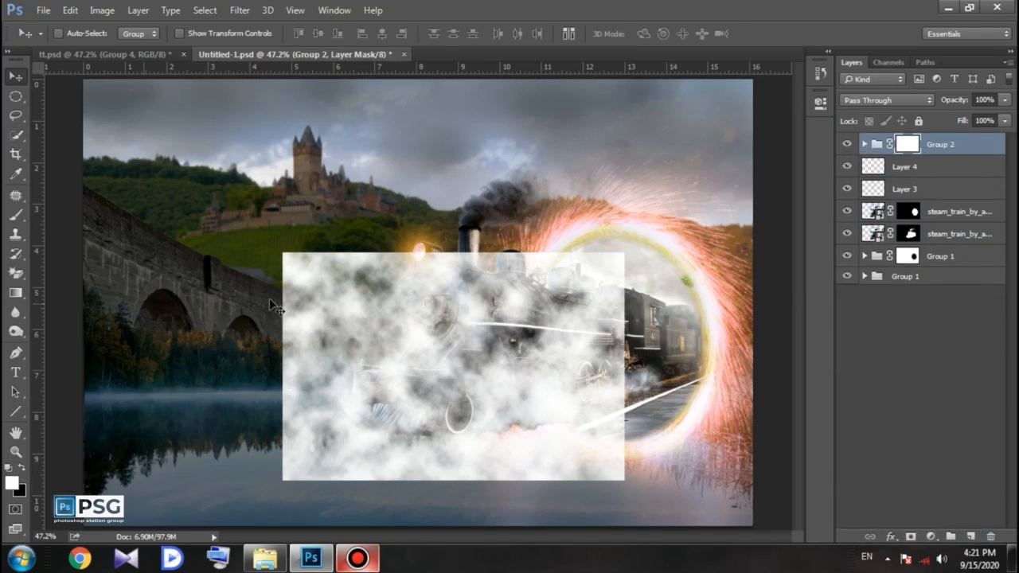
pyautogui.hotkey('ctrl', 'i')
# Paint white on the clouds group's mask with a 200 px brush at 76% opacity to reveal steam around the wheels and cowcatcher.
pyautogui.click(15, 214)
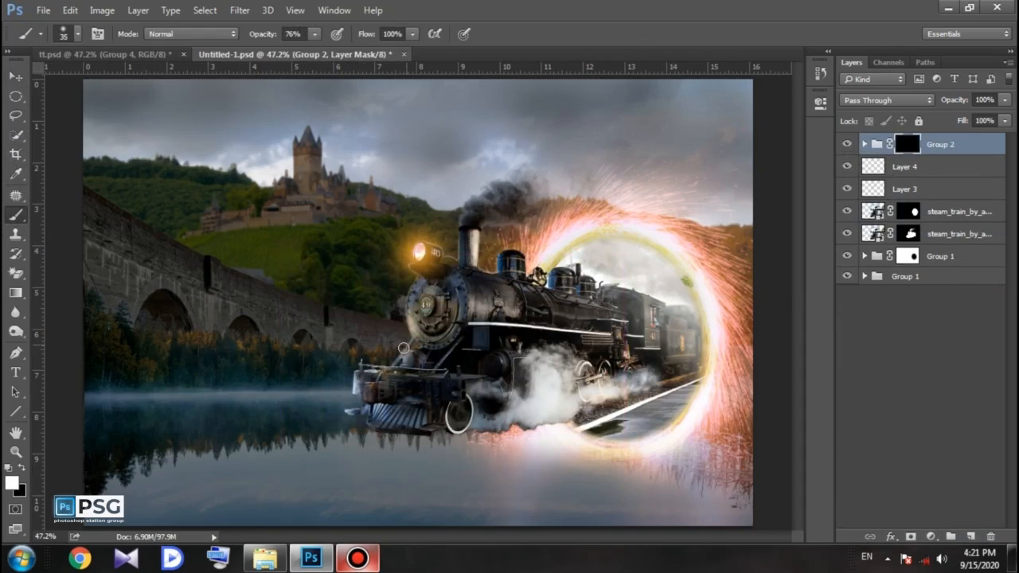
pyautogui.click(78, 35)
pyautogui.click(484, 416)
pyautogui.press(']')
pyautogui.press(']')
pyautogui.press(']')
pyautogui.press(']')
pyautogui.moveTo(575, 396)
pyautogui.mouseDown()
pyautogui.moveTo(363, 419)
pyautogui.moveTo(503, 388)
pyautogui.moveTo(584, 390)
pyautogui.moveTo(497, 443)
pyautogui.moveTo(336, 448)
pyautogui.moveTo(383, 438)
pyautogui.moveTo(338, 423)
pyautogui.moveTo(214, 437)
pyautogui.moveTo(365, 430)
pyautogui.moveTo(358, 401)
pyautogui.moveTo(267, 428)
pyautogui.moveTo(452, 365)
pyautogui.mouseUp()
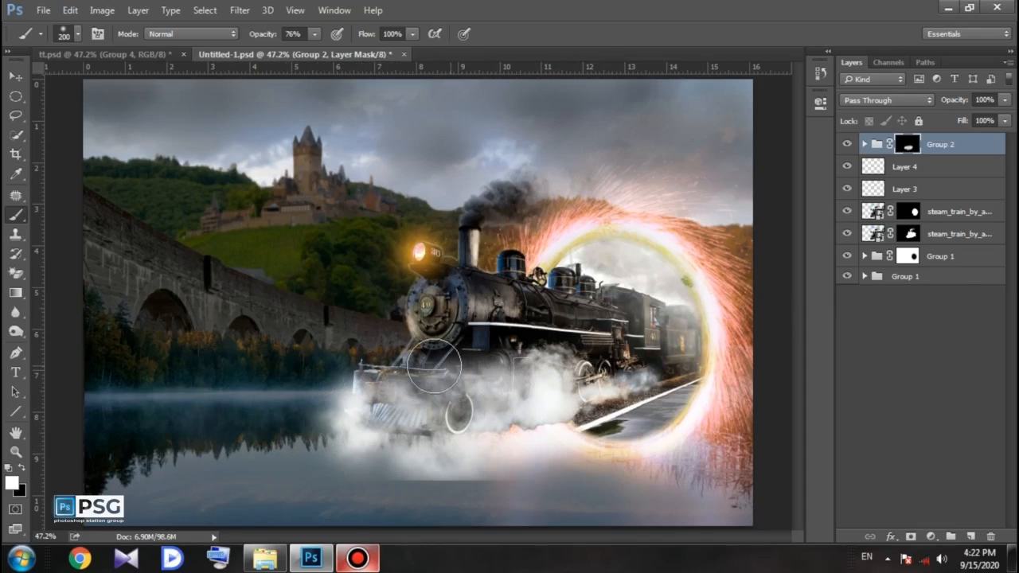
# Add faint steam around the front of the train by painting the mask with a 175 px brush at 16% opacity.
pyautogui.moveTo(258, 42); pyautogui.dragTo(235, 45)
pyautogui.moveTo(459, 364); pyautogui.dragTo(275, 403)
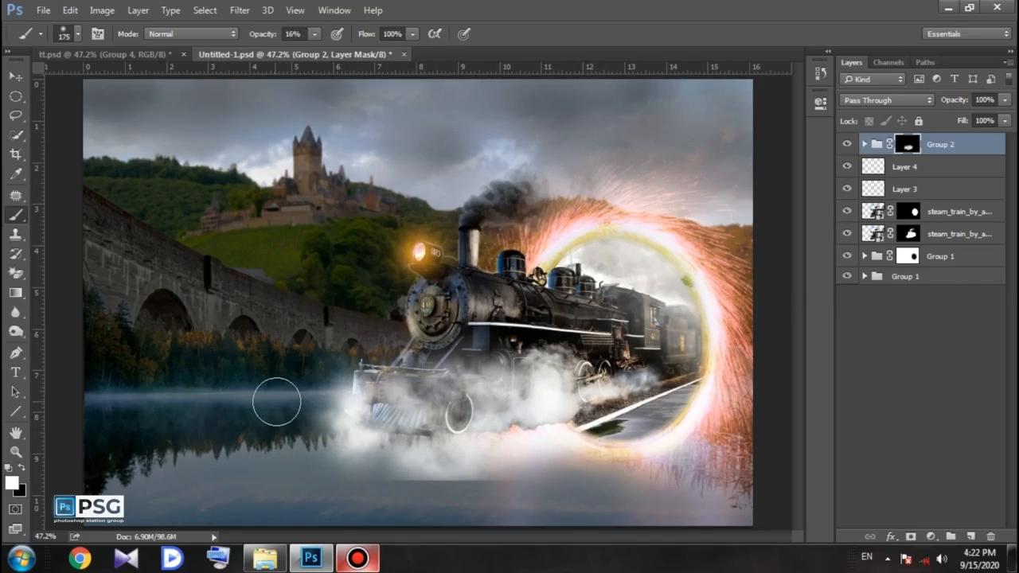
pyautogui.moveTo(384, 366); pyautogui.dragTo(360, 366)
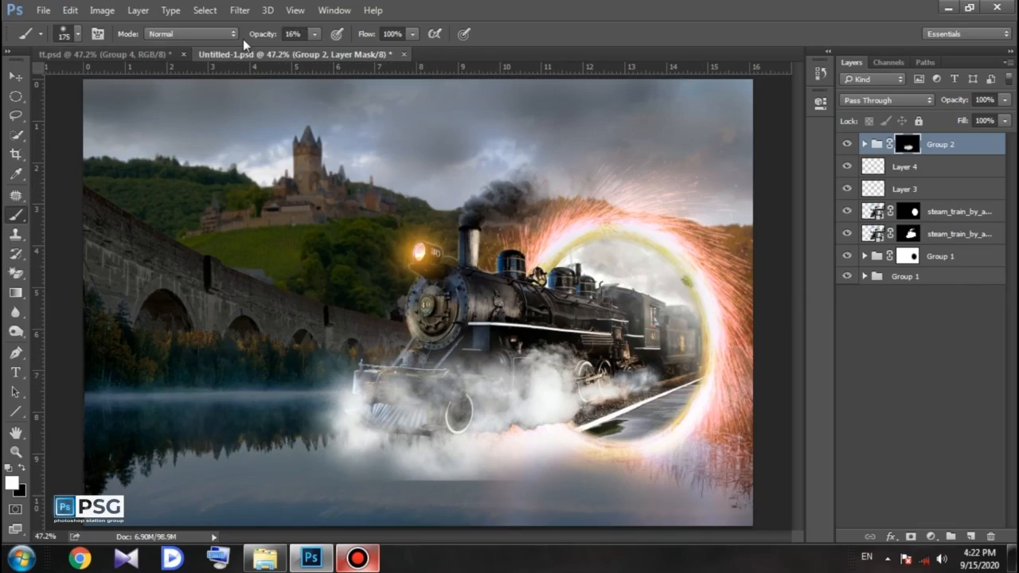
# Paint black on the mask to remove the steam's hard lower edge, and paint white near the ring's base to extend the steam.
pyautogui.press('Return')
pyautogui.press('[')
pyautogui.press('[')
pyautogui.press('x')
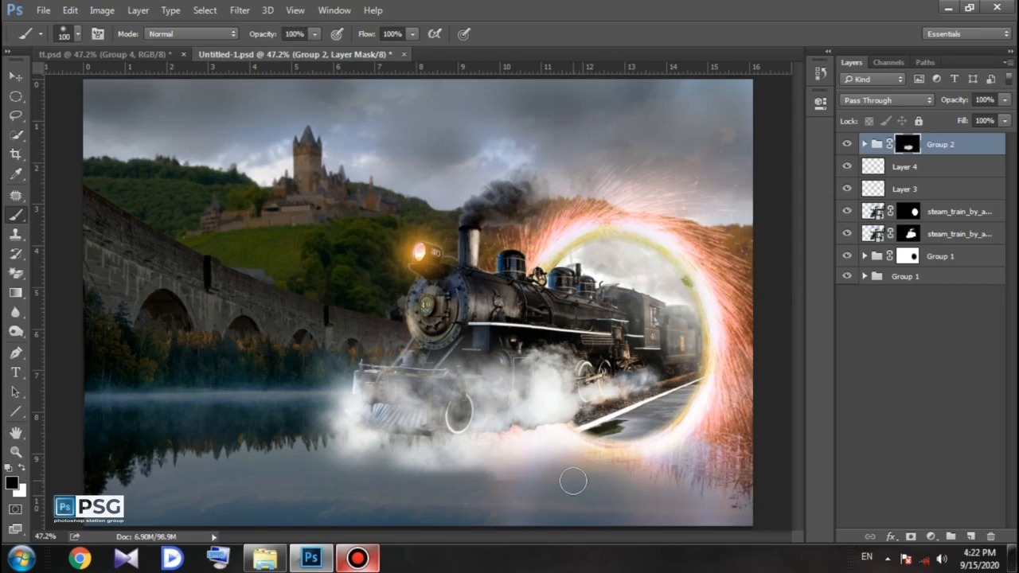
pyautogui.write('40')
pyautogui.moveTo(494, 457); pyautogui.dragTo(316, 466)
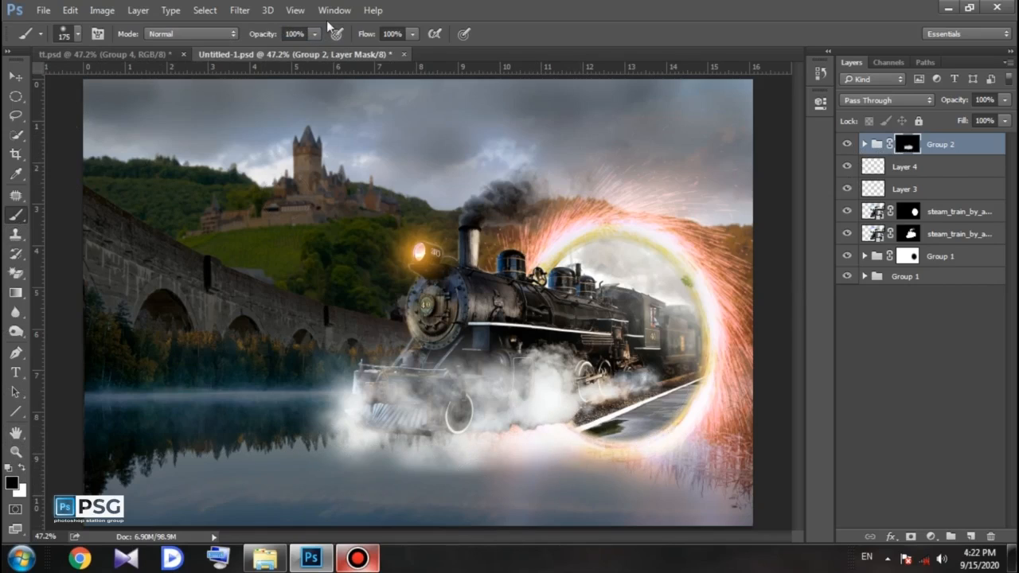
pyautogui.click(22, 468)
pyautogui.moveTo(560, 434)
pyautogui.mouseDown()
pyautogui.moveTo(480, 429)
pyautogui.moveTo(572, 424)
pyautogui.mouseUp()
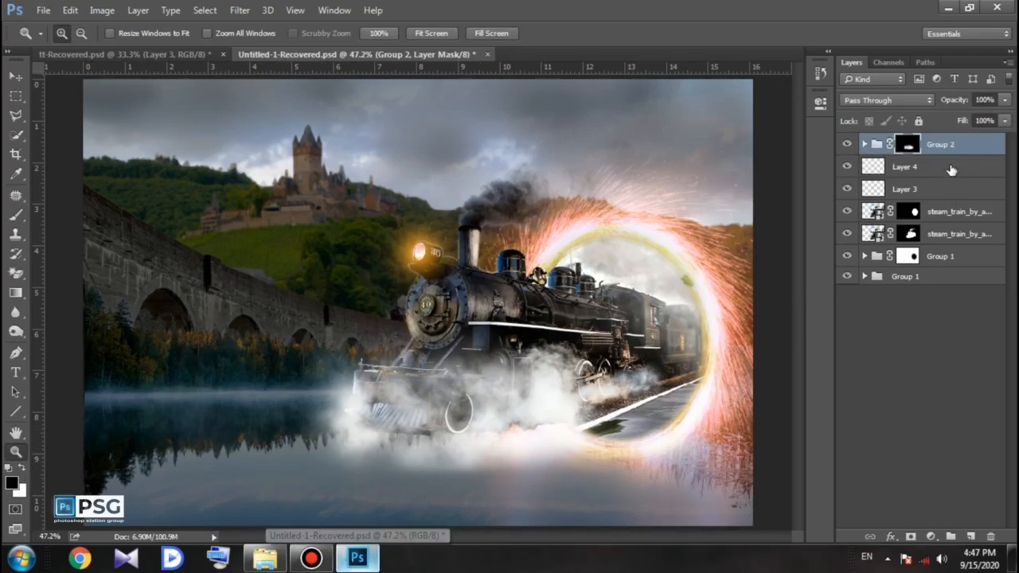
# Group the two light layers with both train layers, add a white mask to the group and activate the Brush tool.
pyautogui.click(951, 169)
pyautogui.keyDown('shift'); pyautogui.click(949, 231); pyautogui.keyUp('shift')
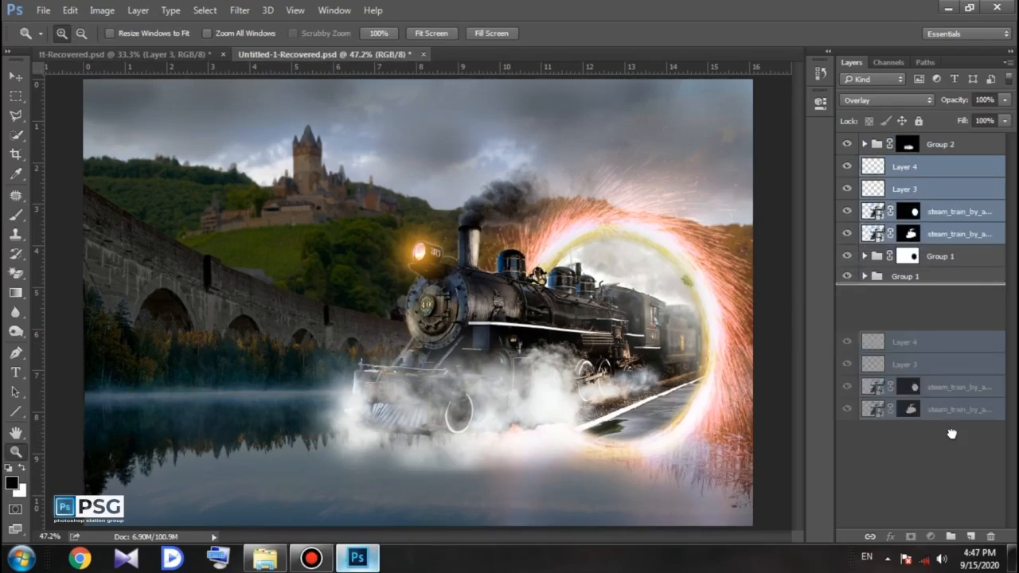
pyautogui.hotkey('ctrl', 'g')
pyautogui.click(911, 537)
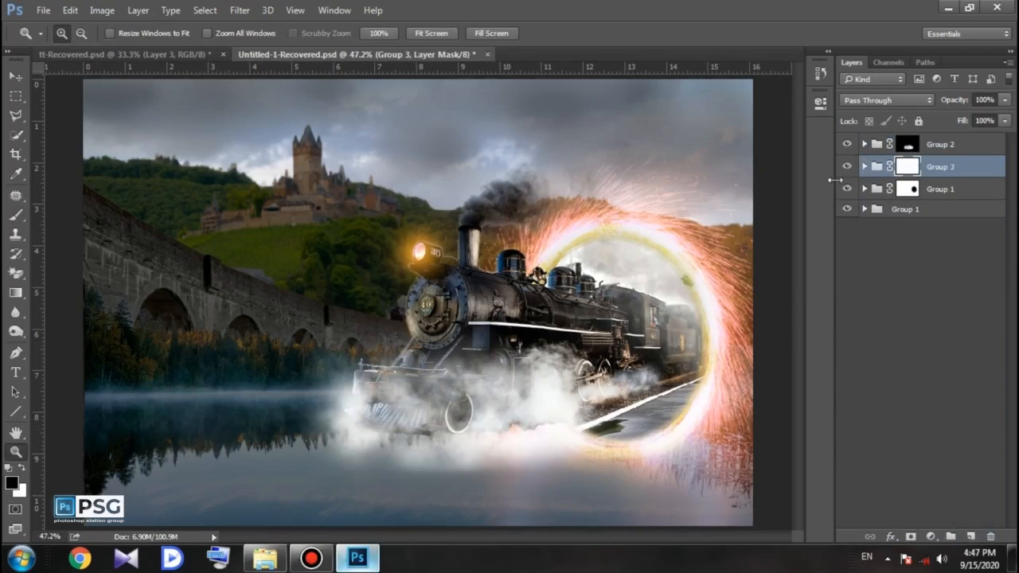
pyautogui.click(16, 215)
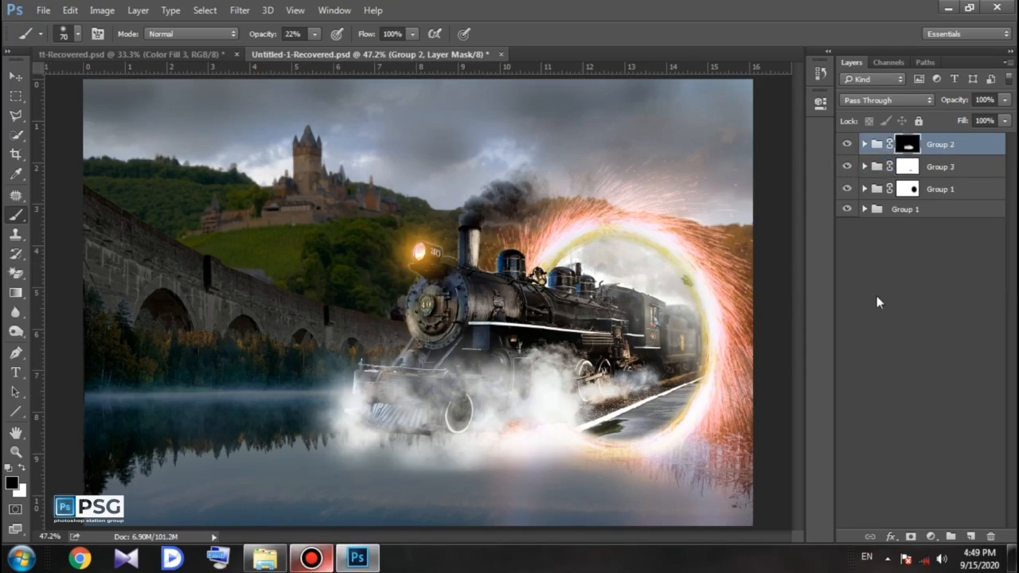
# Add a solid colour fill of light blue #4babff above all groups and set it to Soft Light at 61% opacity.
pyautogui.click(971, 537)
pyautogui.click(931, 537)
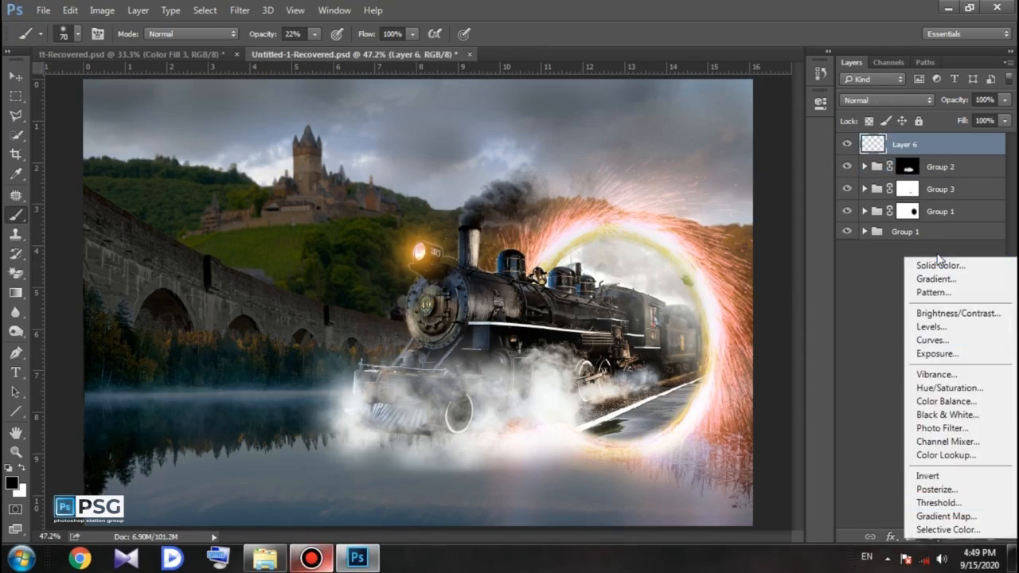
pyautogui.click(938, 265)
pyautogui.write('4babff')
pyautogui.click(939, 147)
pyautogui.click(884, 100)
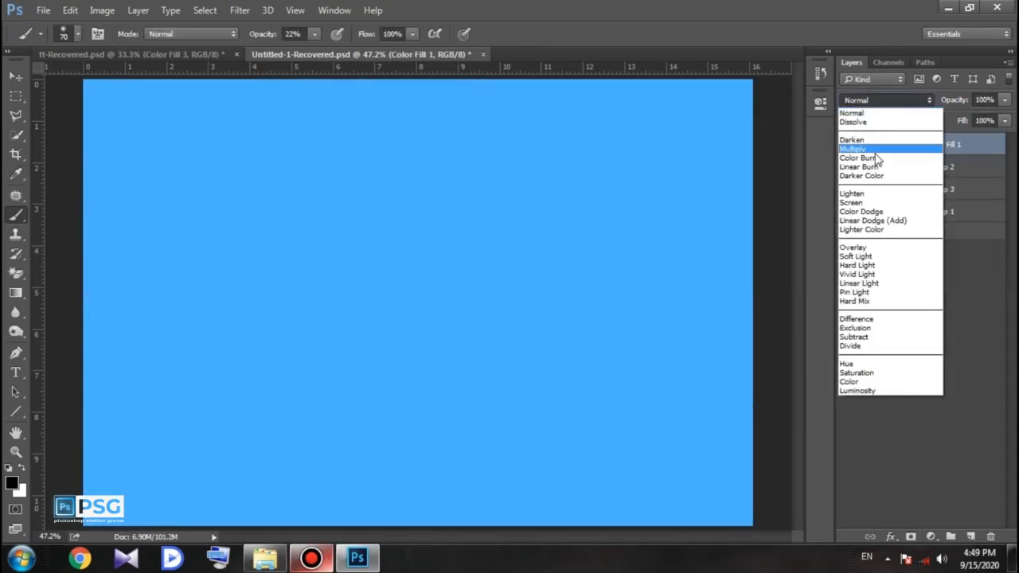
pyautogui.click(860, 256)
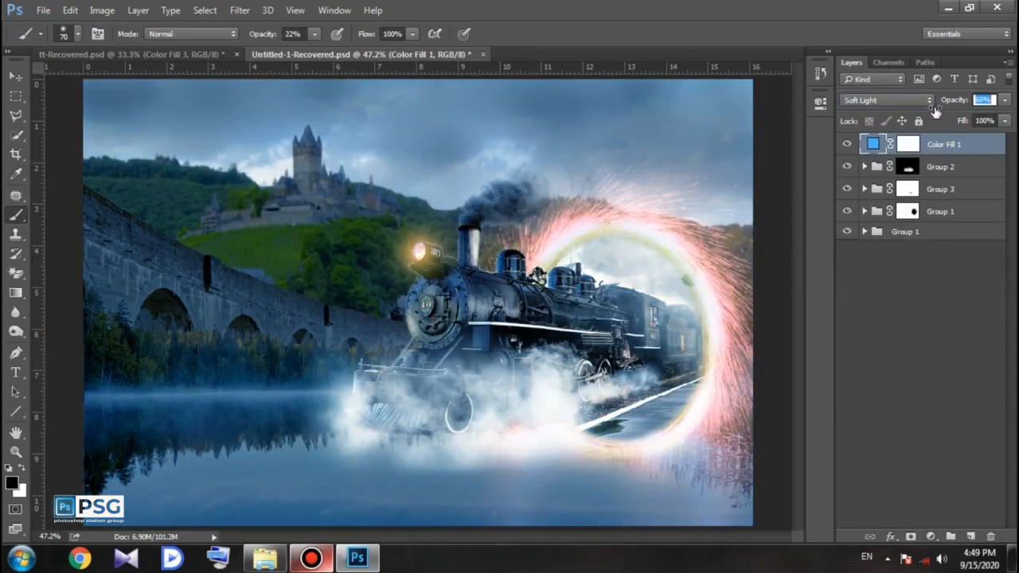
# Invert the blue fill layer's mask to black and make white the foreground colour for the brush at 100% opacity.
pyautogui.click(908, 144)
pyautogui.hotkey('ctrl', 'i')
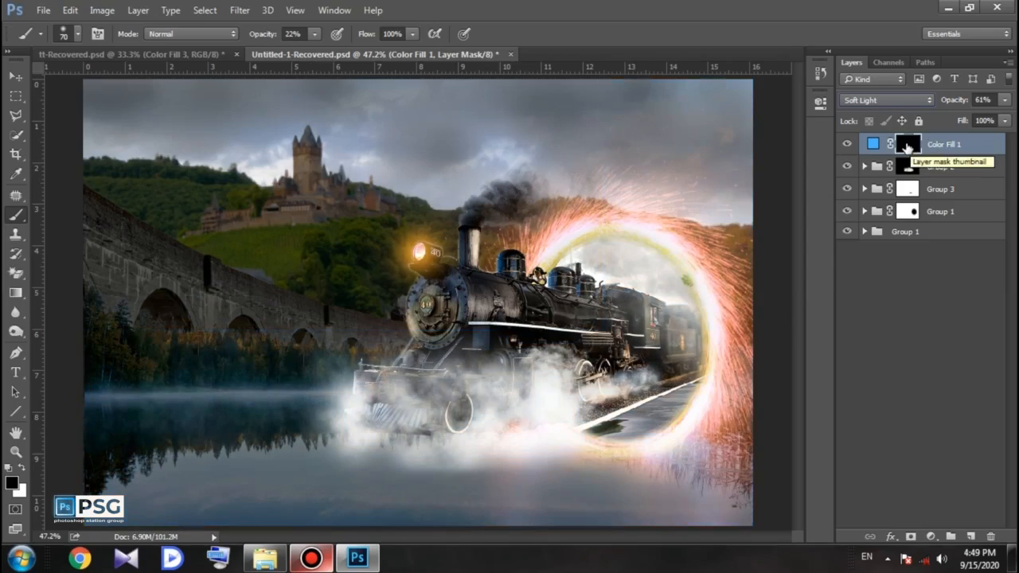
pyautogui.press('x')
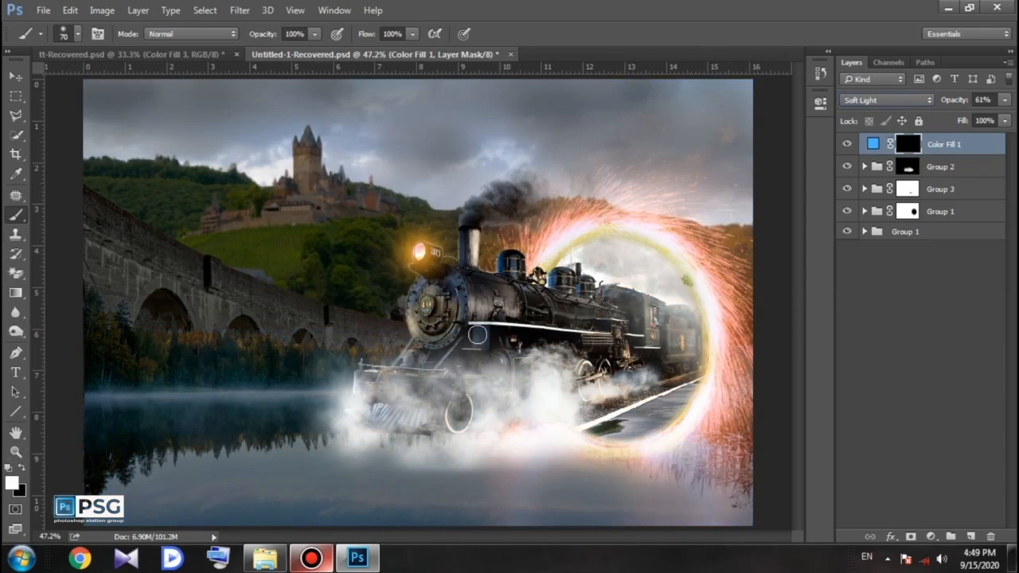
# Enlarge the brush to 250 and paint white on the blue fill's mask over the steam around the train's base.
pyautogui.press(']')
pyautogui.press(']')
pyautogui.press(']')
pyautogui.press(']')
pyautogui.press(']')
pyautogui.press(']')
pyautogui.press(']')
pyautogui.press(']')
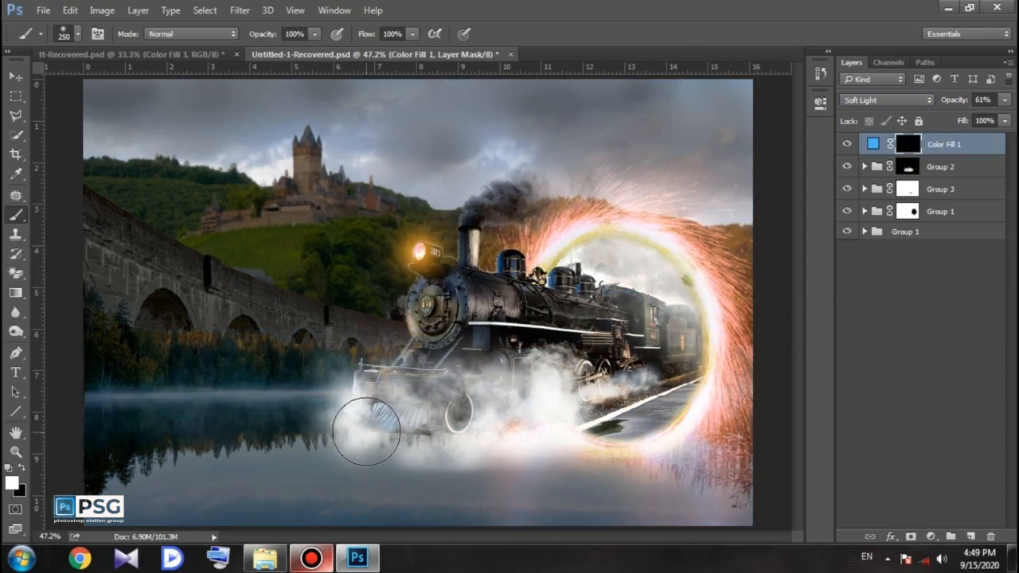
pyautogui.moveTo(529, 395)
pyautogui.mouseDown()
pyautogui.moveTo(654, 381)
pyautogui.moveTo(476, 409)
pyautogui.moveTo(484, 407)
pyautogui.moveTo(357, 392)
pyautogui.moveTo(352, 418)
pyautogui.moveTo(466, 383)
pyautogui.mouseUp()
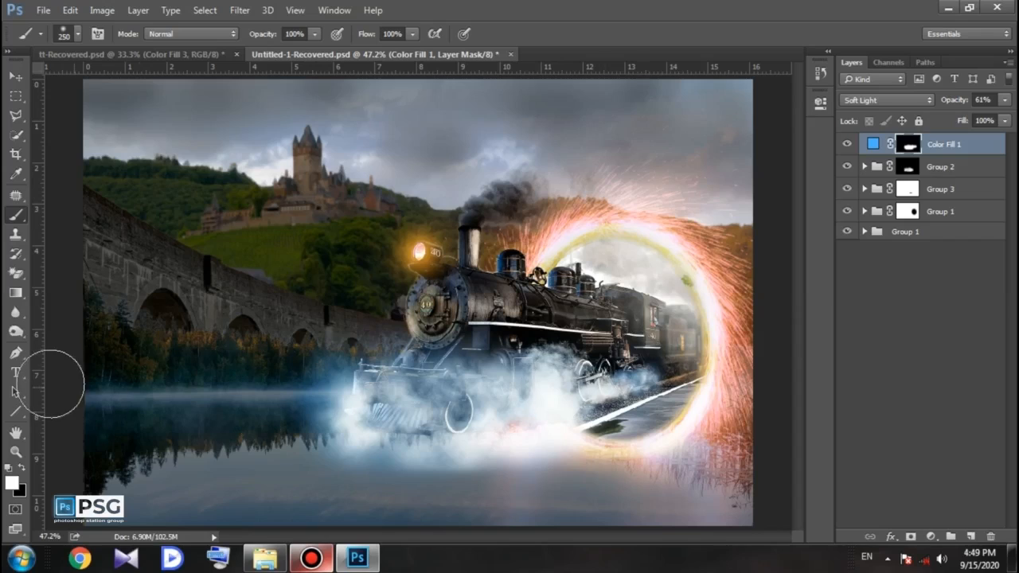
# Select Group 2's mask and paint black at 34% opacity with a 150 px brush to soften the steam's lower edge.
pyautogui.click(846, 166)
pyautogui.click(847, 167)
pyautogui.click(908, 166)
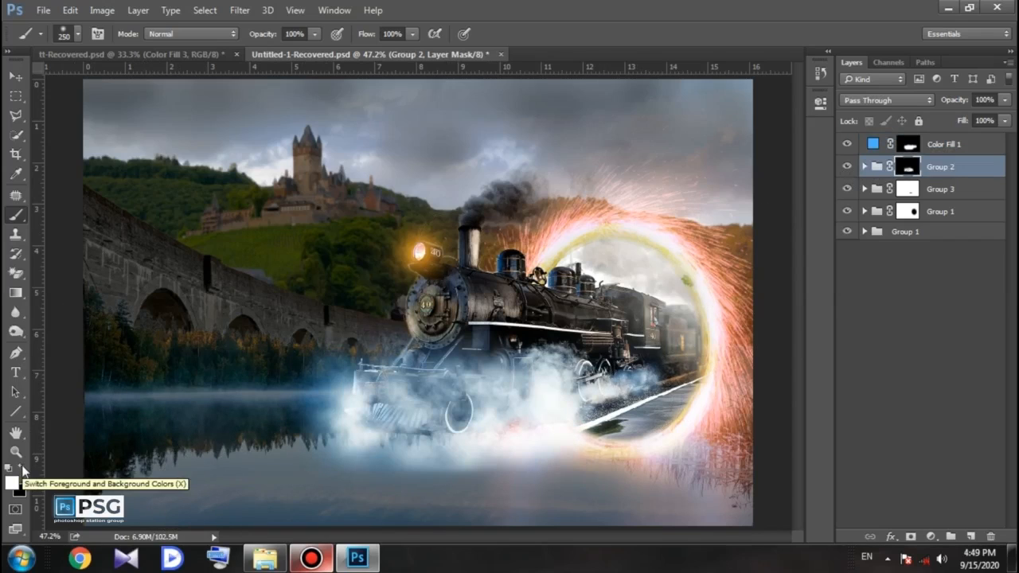
pyautogui.click(21, 470)
pyautogui.press('3')
pyautogui.press('4')
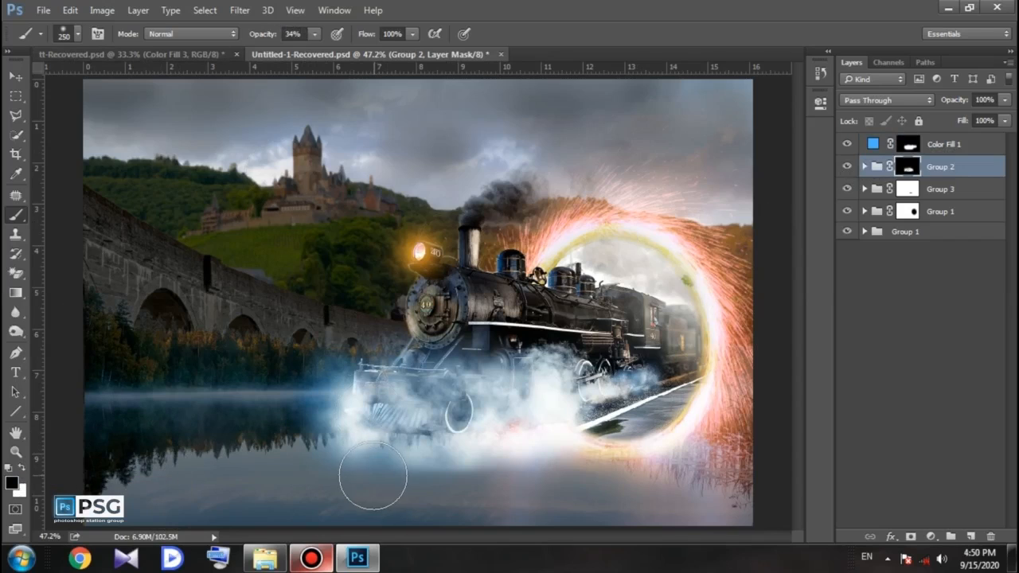
pyautogui.press('[')
pyautogui.press('[')
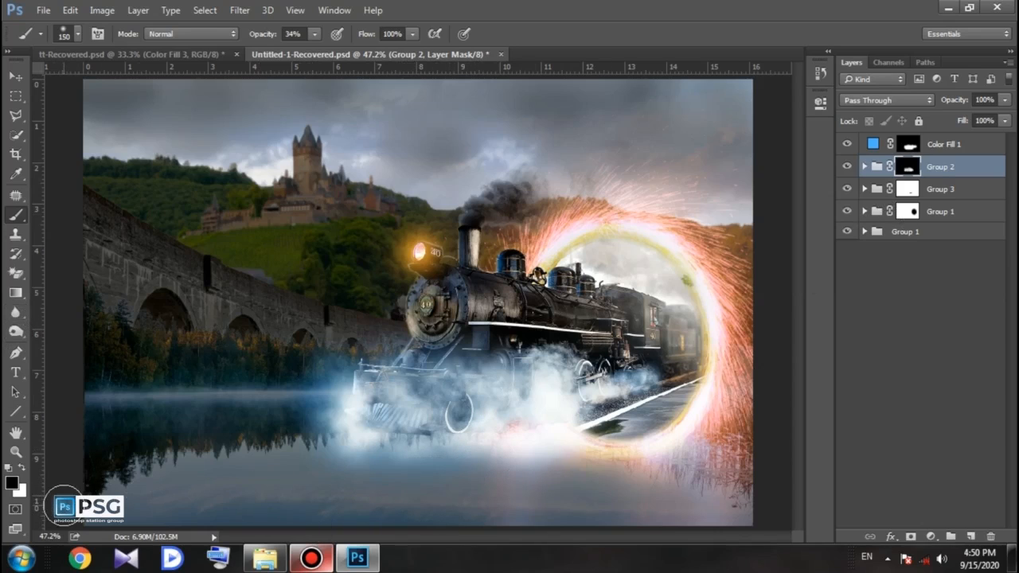
# Add a Curves adjustment above the blue fill and move the Red channel's white point slightly inward.
pyautogui.hotkey('alt', ']')
pyautogui.click(930, 537)
pyautogui.click(932, 336)
pyautogui.click(685, 157)
pyautogui.click(669, 172)
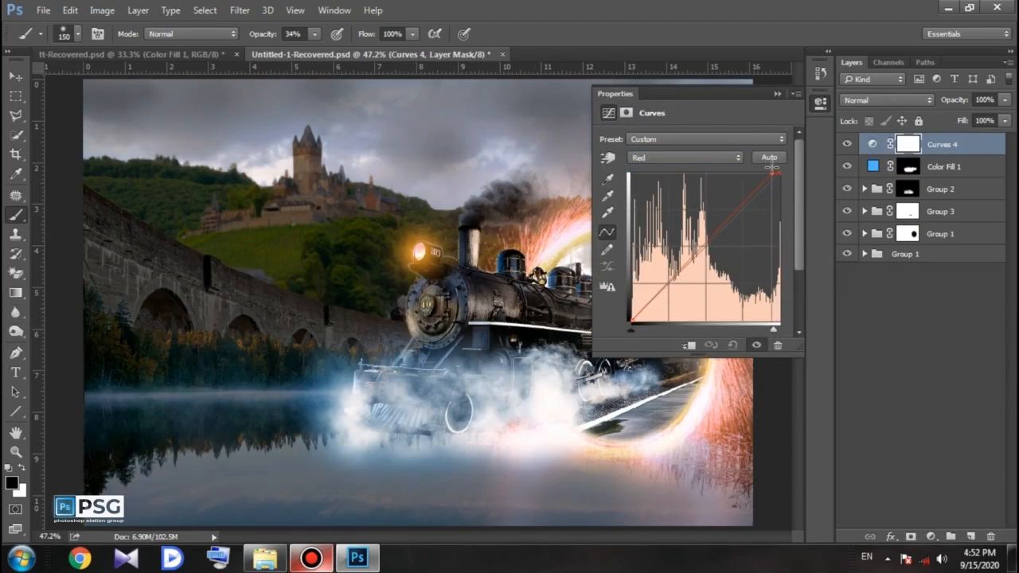
pyautogui.click(733, 157)
pyautogui.click(669, 185)
pyautogui.moveTo(780, 174)
pyautogui.mouseDown()
pyautogui.moveTo(794, 182)
pyautogui.moveTo(779, 160)
pyautogui.moveTo(753, 167)
pyautogui.moveTo(771, 163)
pyautogui.mouseUp()
# Lower the Green channel's highlight output slightly in the Curves adjustment.
pyautogui.click(711, 159)
pyautogui.click(693, 200)
pyautogui.click(716, 160)
pyautogui.click(700, 171)
pyautogui.click(704, 159)
pyautogui.click(701, 189)
pyautogui.moveTo(780, 182); pyautogui.dragTo(807, 184)
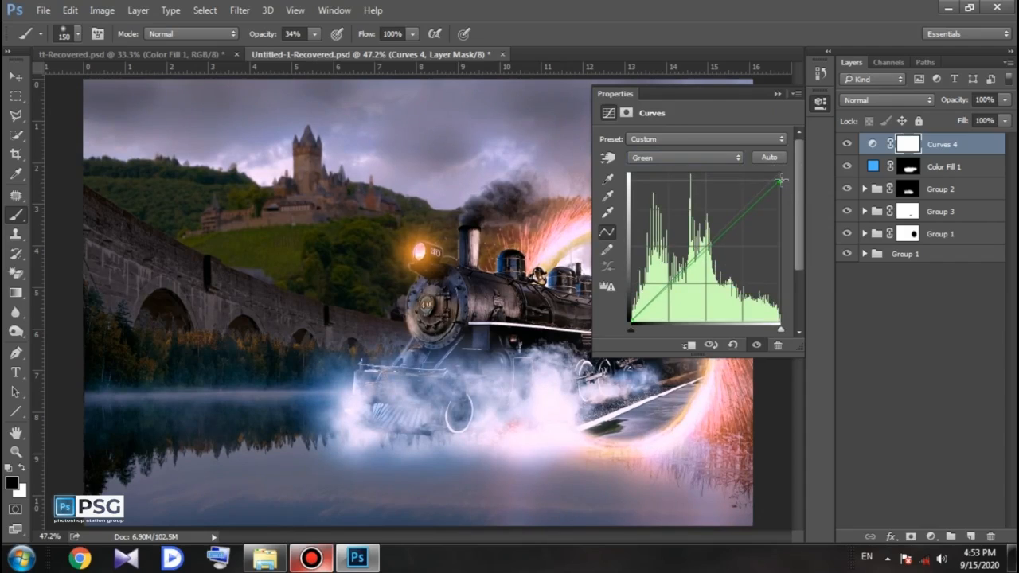
pyautogui.click(777, 95)
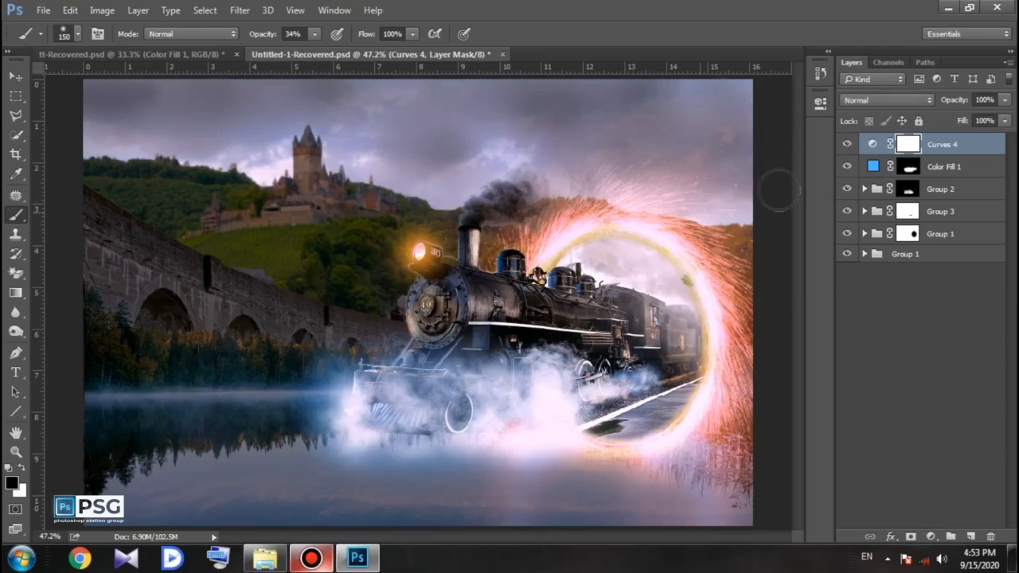
# Add a Brightness/Contrast adjustment above the curves and raise its brightness.
pyautogui.click(931, 540)
pyautogui.click(954, 313)
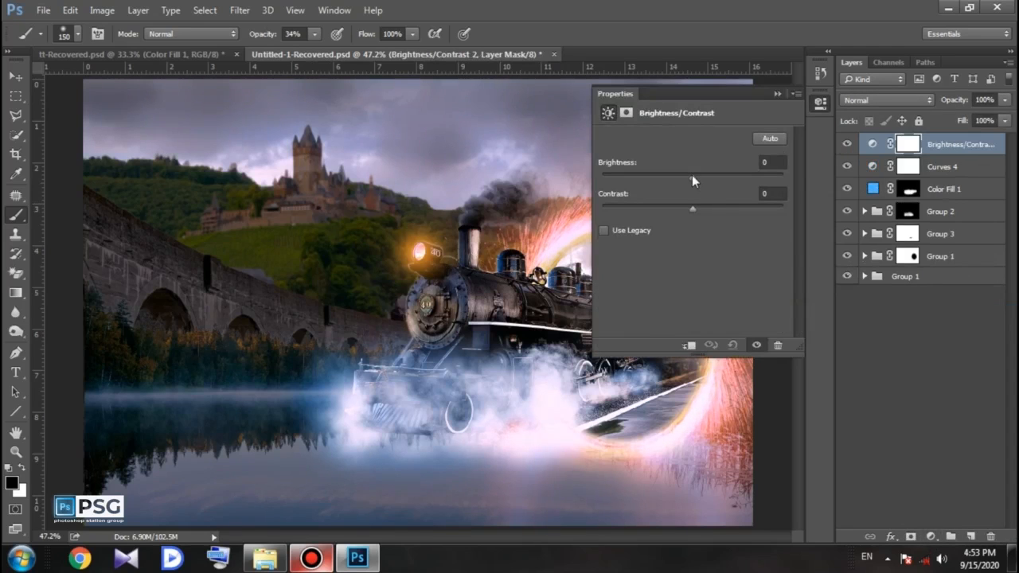
pyautogui.moveTo(693, 175); pyautogui.dragTo(715, 178)
pyautogui.click(777, 94)
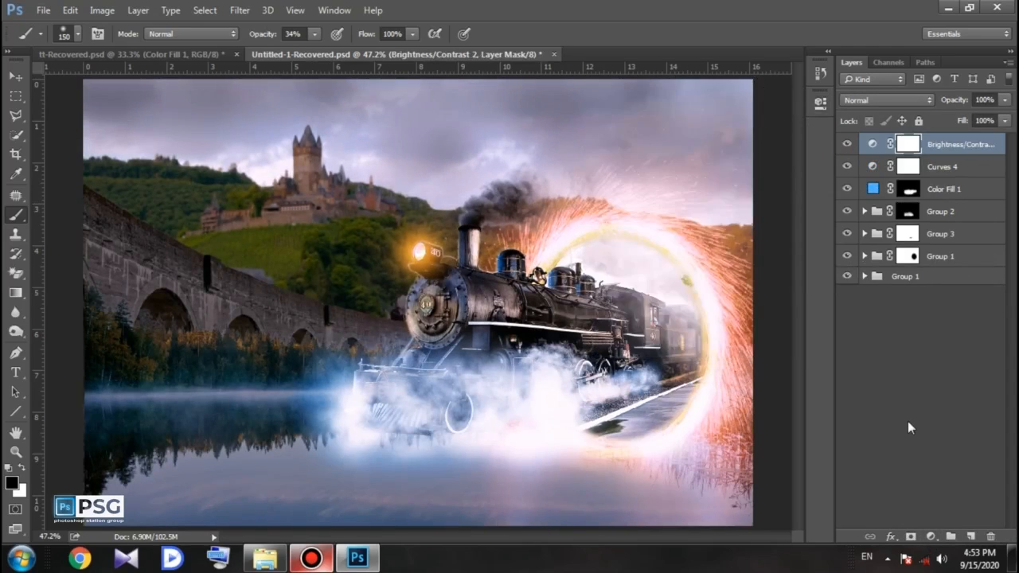
# Add a black solid colour fill on top, set to Overlay at 26% opacity.
pyautogui.click(930, 539)
pyautogui.click(924, 257)
pyautogui.click(938, 146)
pyautogui.click(884, 99)
pyautogui.click(857, 247)
pyautogui.moveTo(956, 101); pyautogui.dragTo(900, 117)
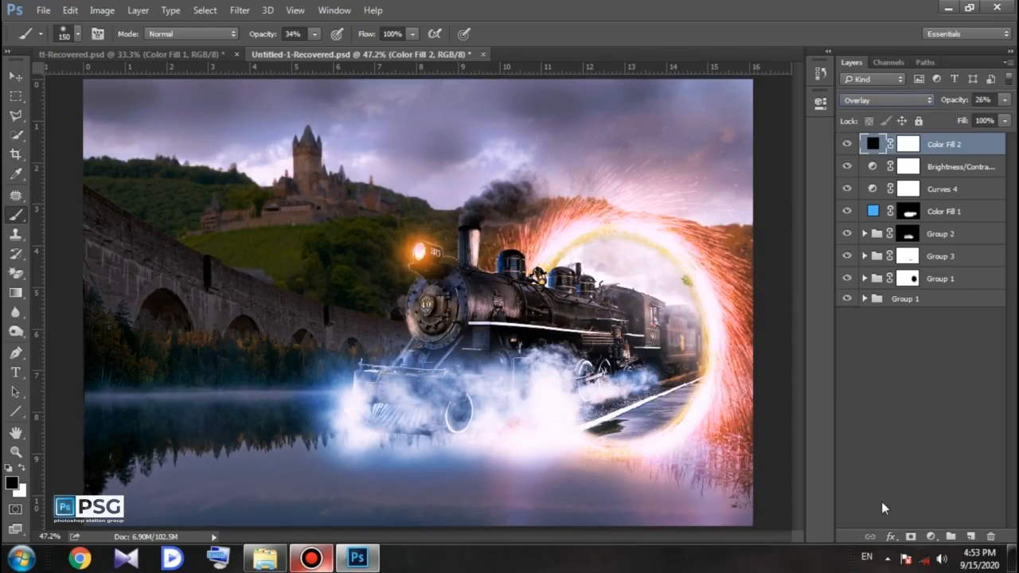
# Expand Group 3 and reduce the opacity of Layer 3, which holds the headlight's orange glow.
pyautogui.click(16, 452)
pyautogui.hotkey('ctrl', '-')
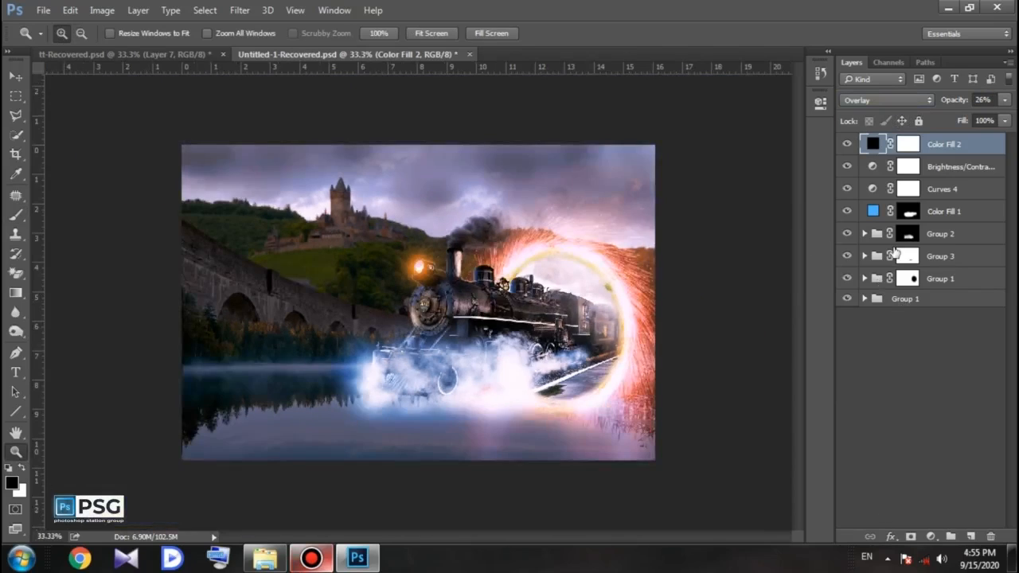
pyautogui.click(864, 256)
pyautogui.click(862, 300)
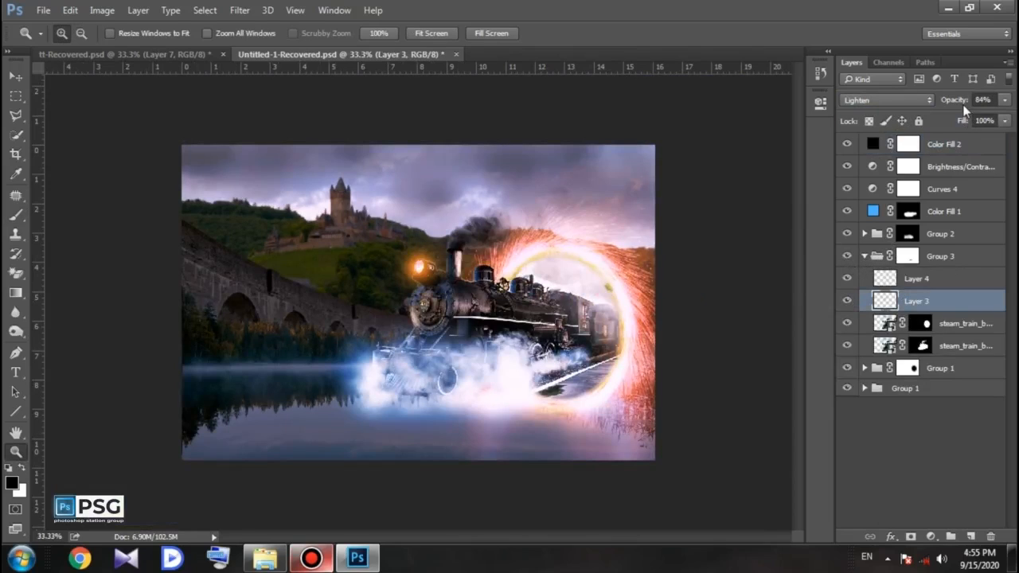
# Add a new layer above the black fill and set the brush colour to orange #ff9b1a.
pyautogui.click(947, 145)
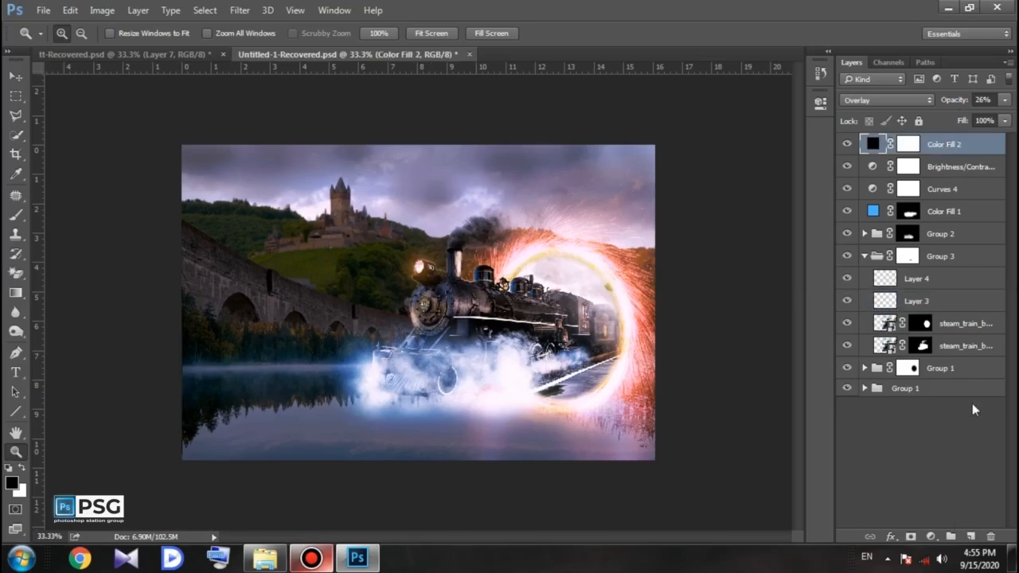
pyautogui.click(970, 537)
pyautogui.click(16, 215)
pyautogui.click(12, 484)
pyautogui.click(807, 321)
pyautogui.moveTo(808, 322); pyautogui.dragTo(807, 327)
pyautogui.moveTo(769, 162); pyautogui.dragTo(767, 128)
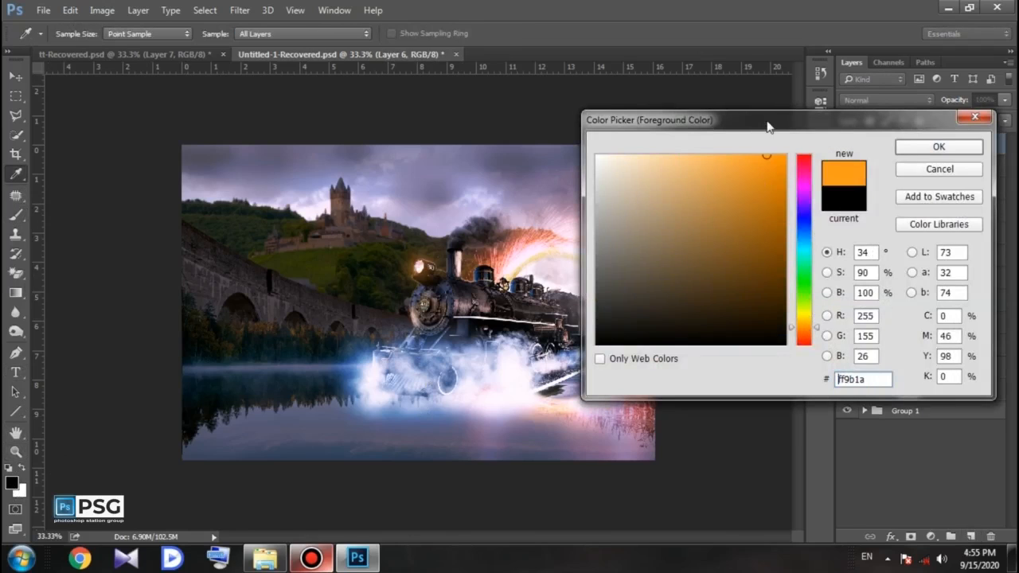
pyautogui.click(939, 148)
# Set the new layer's opacity to 55% and dab an orange glow on the train's headlight with a 250 px brush.
pyautogui.click(947, 107)
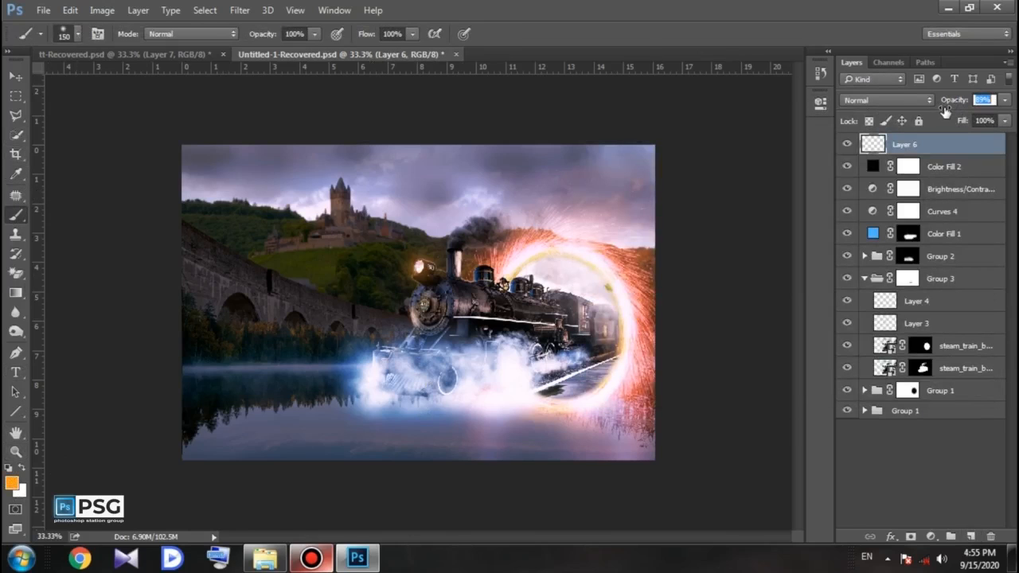
pyautogui.press('Return')
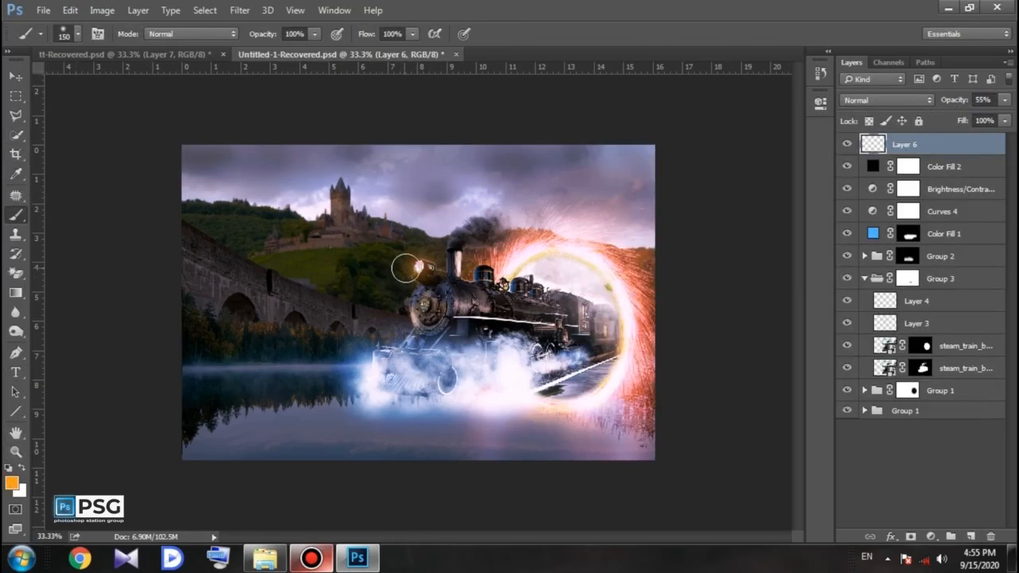
pyautogui.press(']')
pyautogui.press(']')
pyautogui.click(415, 269)
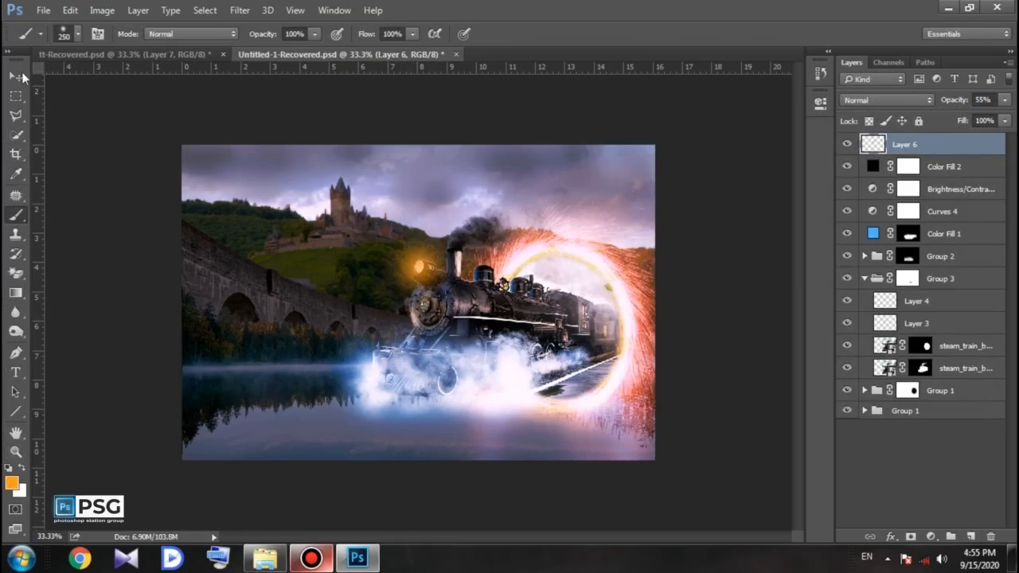
# Change the orange glow layer's blend mode to Lighten and compare the headlight with Layer 3 hidden and shown.
pyautogui.press('v')
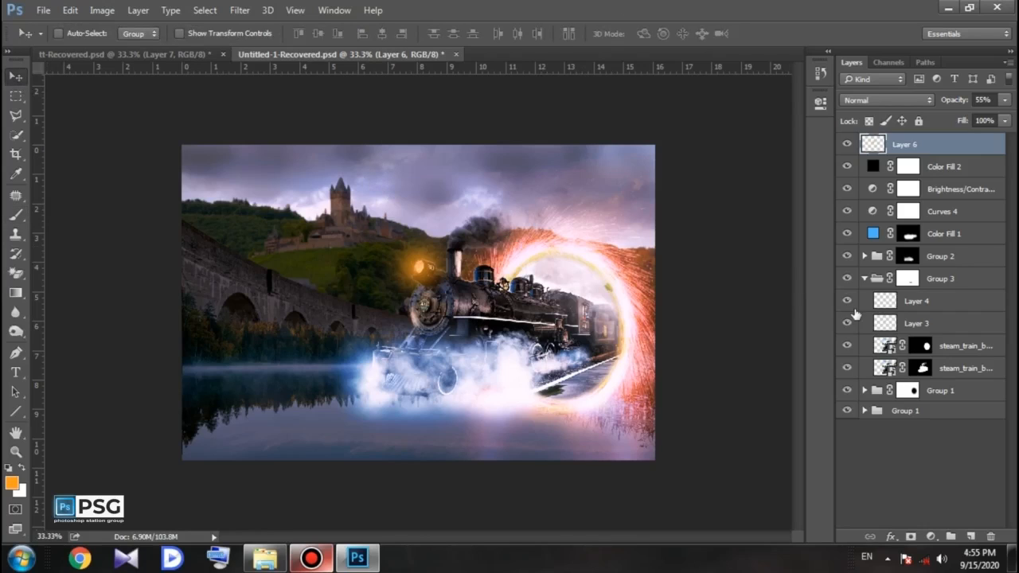
pyautogui.click(886, 99)
pyautogui.click(864, 142)
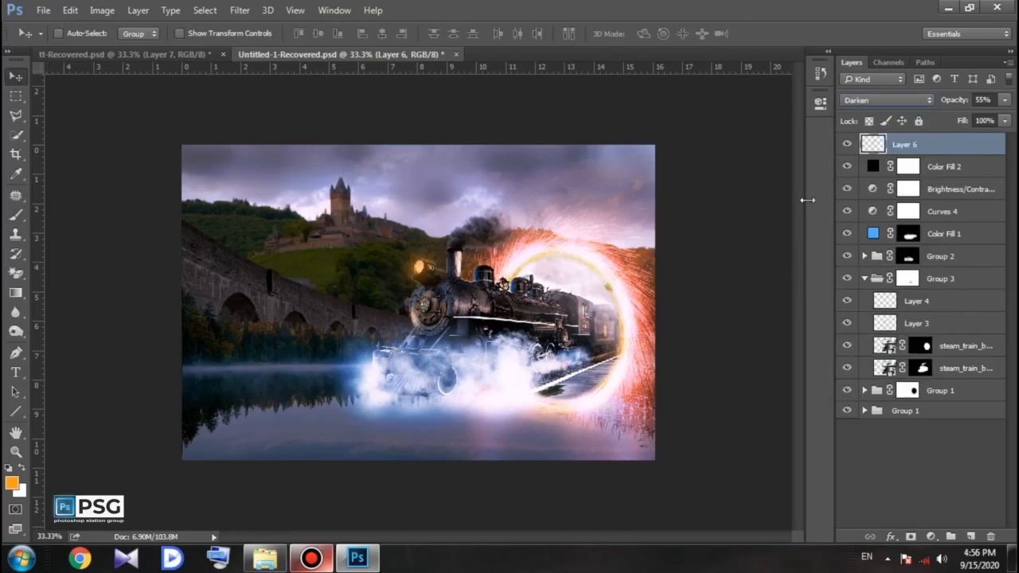
pyautogui.hotkey('shift', '+')
pyautogui.hotkey('shift', '+')
pyautogui.hotkey('shift', '+')
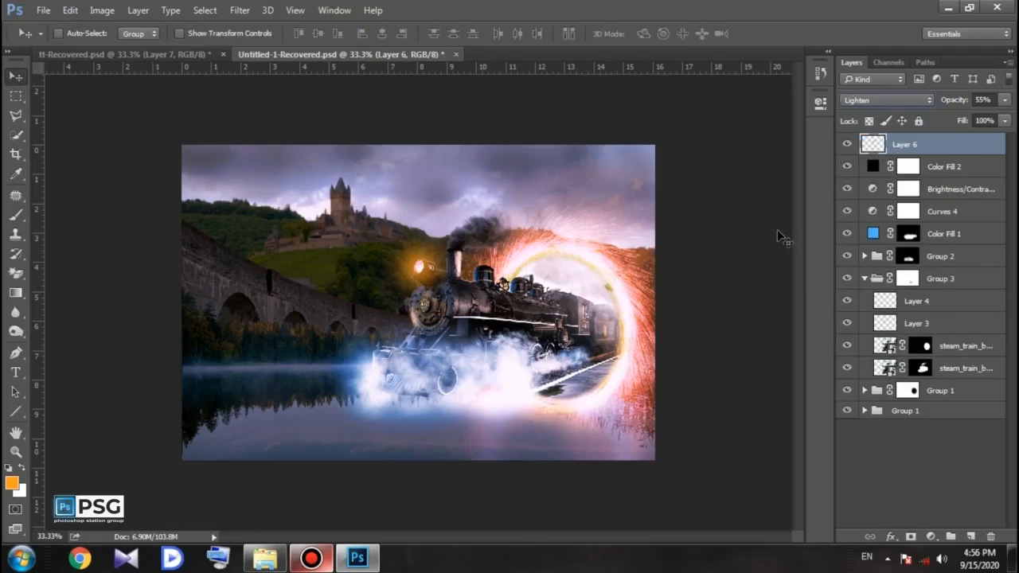
pyautogui.click(847, 325)
pyautogui.click(847, 325)
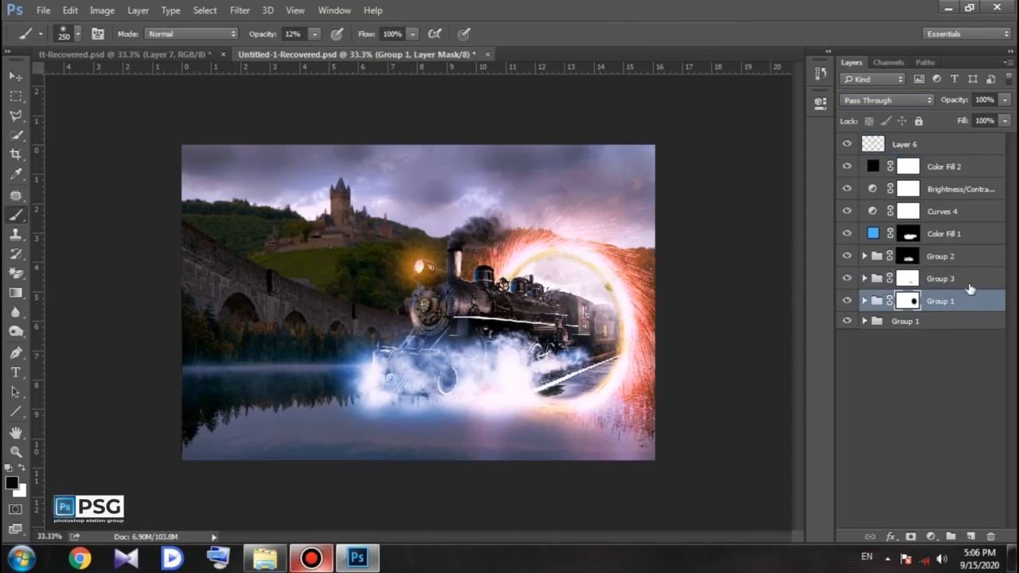
# Duplicate the train group and the spark-ring group, and put both copies in a new group.
pyautogui.keyDown('shift'); pyautogui.click(956, 281); pyautogui.keyUp('shift')
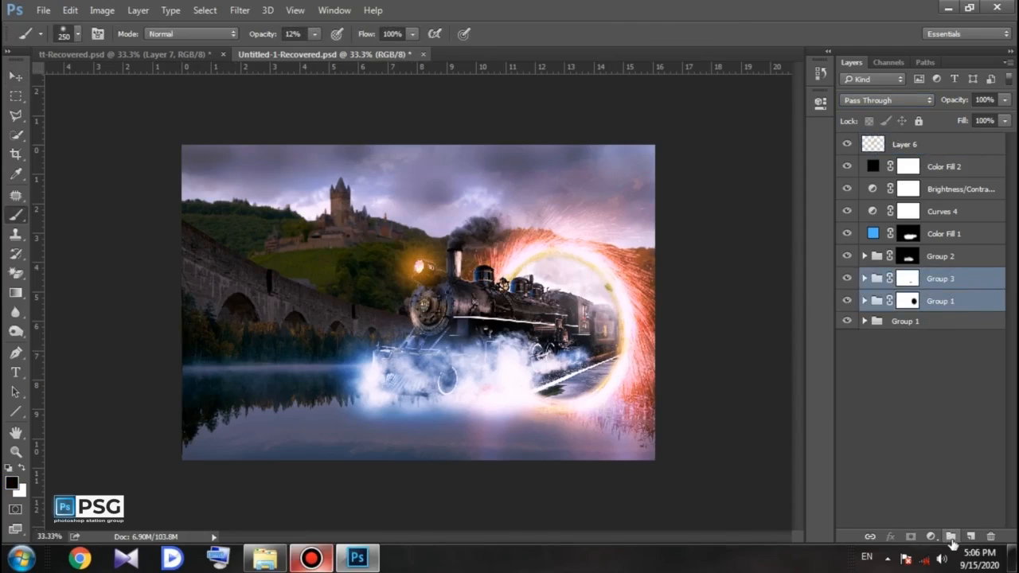
pyautogui.click(972, 539)
pyautogui.click(821, 73)
pyautogui.click(726, 205)
pyautogui.click(777, 65)
pyautogui.click(962, 280)
pyautogui.keyDown('shift'); pyautogui.click(964, 305); pyautogui.keyUp('shift')
pyautogui.moveTo(943, 306); pyautogui.dragTo(951, 537)
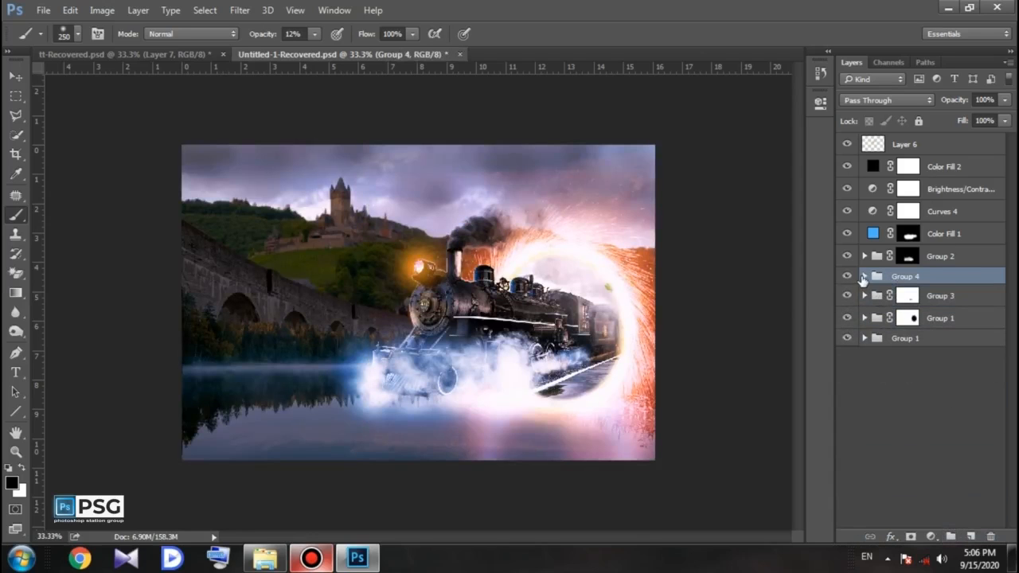
# Merge the copied train group, Group 3 copy, into a single layer.
pyautogui.click(866, 278)
pyautogui.click(998, 297)
pyautogui.rightClick(997, 297)
pyautogui.click(912, 419)
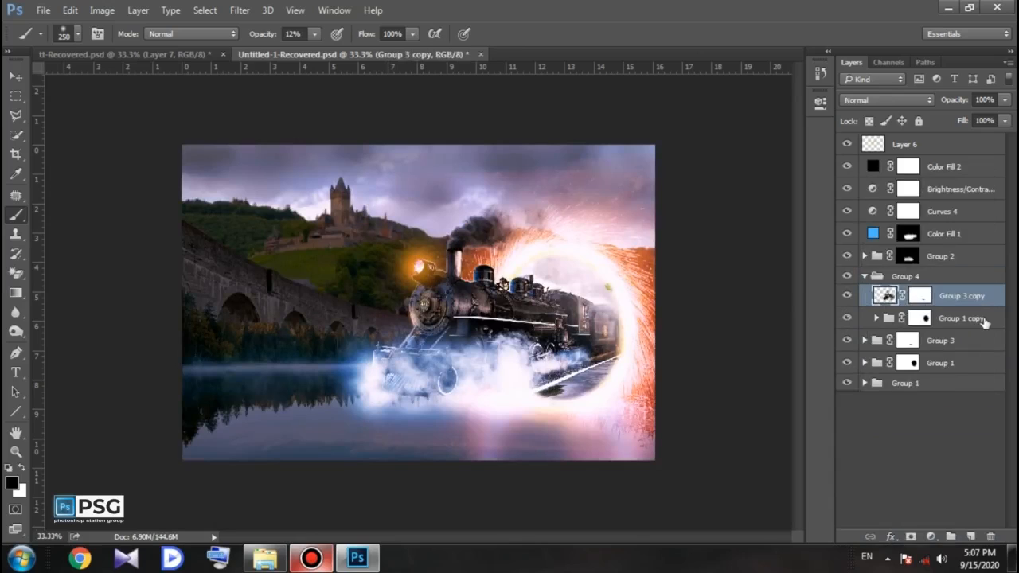
# Merge the copied spark-ring group into a single layer and set its blend mode to Screen.
pyautogui.click(987, 321)
pyautogui.rightClick(995, 321)
pyautogui.click(913, 420)
pyautogui.click(887, 100)
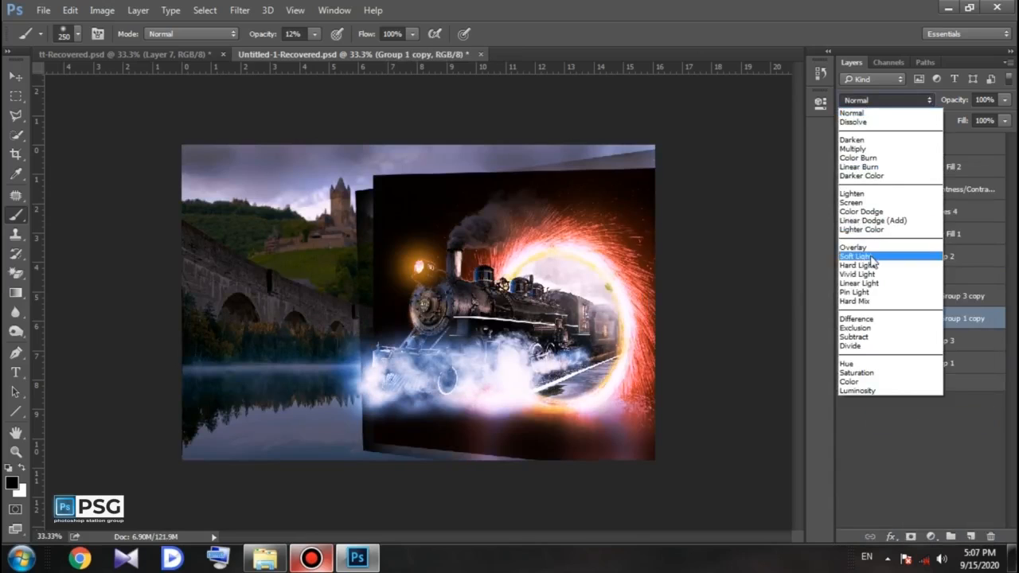
pyautogui.click(861, 208)
# Convert the merged train copy and the merged ring copy to smart objects.
pyautogui.rightClick(956, 296)
pyautogui.click(728, 198)
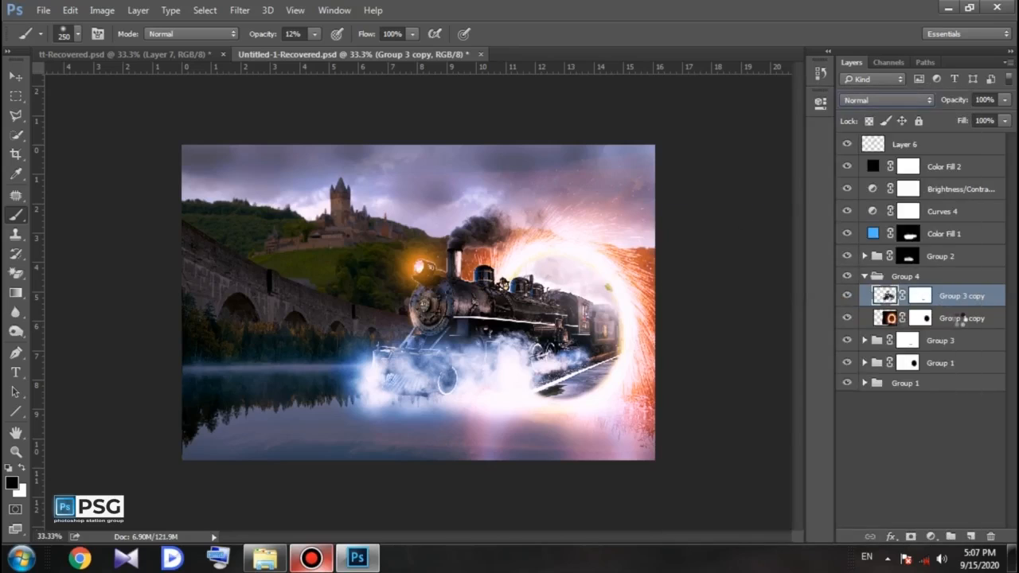
pyautogui.click(961, 321)
pyautogui.rightClick(961, 321)
pyautogui.click(682, 196)
# Move Group 4 beneath the original train and ring groups, just above the background group.
pyautogui.click(865, 277)
pyautogui.moveTo(916, 276); pyautogui.dragTo(948, 335)
pyautogui.click(865, 321)
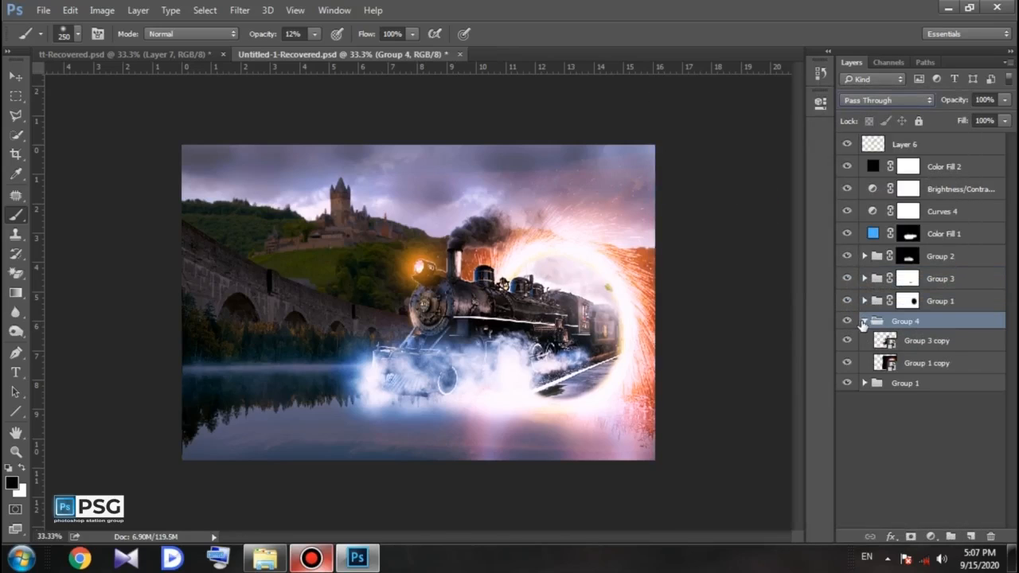
# Free-transform Group 4 upside down and place it as a flattened reflection in the water below the train.
pyautogui.click(17, 78)
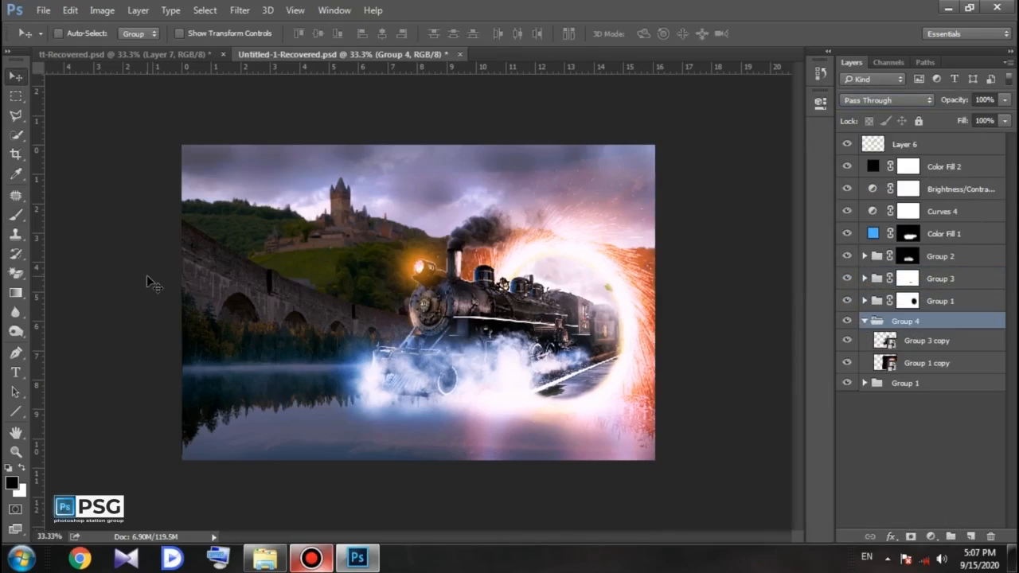
pyautogui.click(16, 452)
pyautogui.rightClick(373, 349)
pyautogui.click(417, 436)
pyautogui.hotkey('ctrl', 't')
pyautogui.moveTo(555, 156); pyautogui.dragTo(567, 550)
pyautogui.moveTo(606, 490); pyautogui.dragTo(611, 389)
pyautogui.moveTo(563, 448); pyautogui.dragTo(567, 470)
# Pull a corner of the reflection outward to adjust its perspective, apply the transform and nudge the group up and left.
pyautogui.rightClick(478, 402)
pyautogui.click(525, 266)
pyautogui.moveTo(744, 470); pyautogui.dragTo(836, 441)
pyautogui.press('Return')
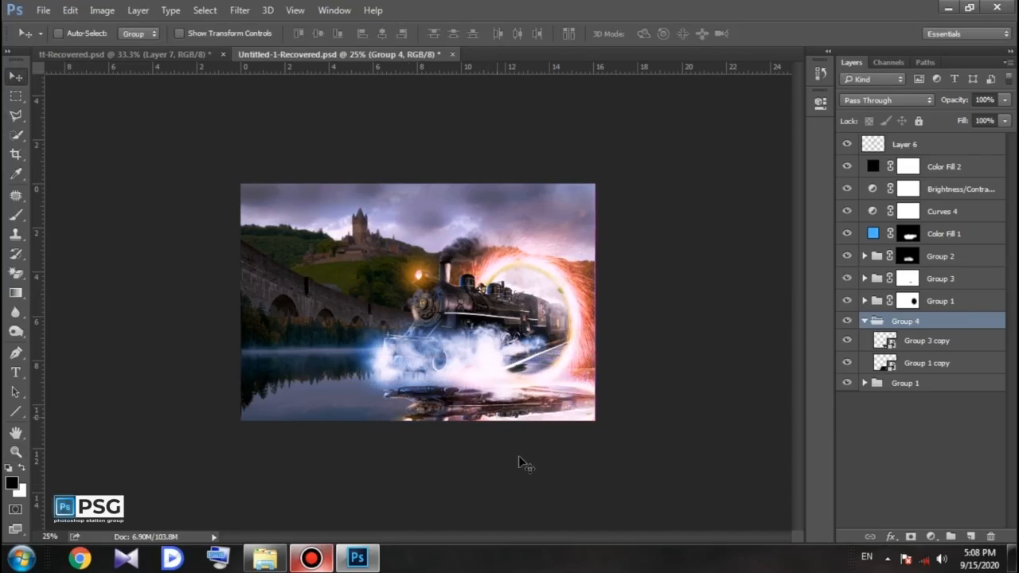
pyautogui.moveTo(519, 410); pyautogui.dragTo(514, 402)
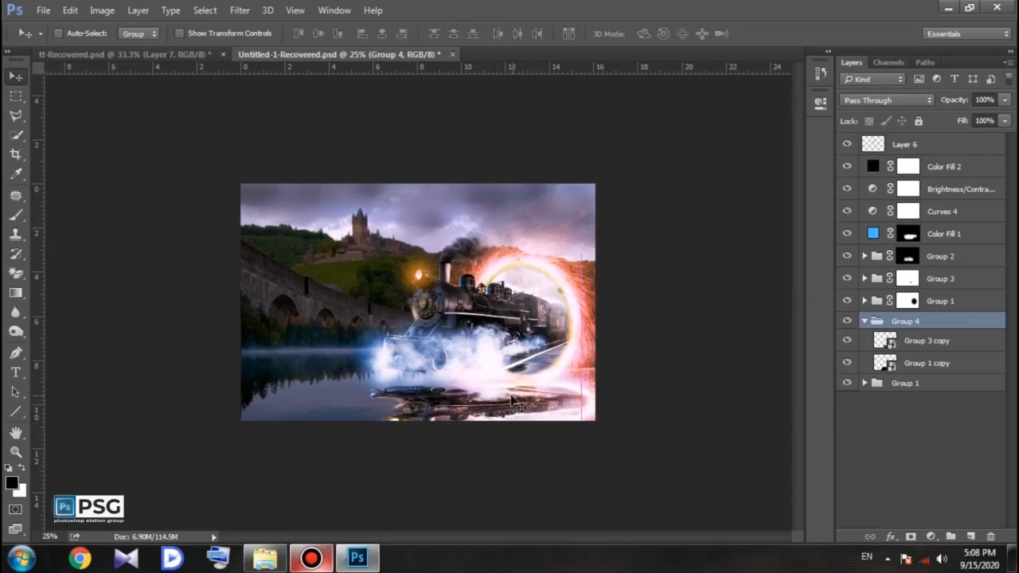
# Set the opacity of both the train reflection and the ring reflection to 47%.
pyautogui.click(964, 344)
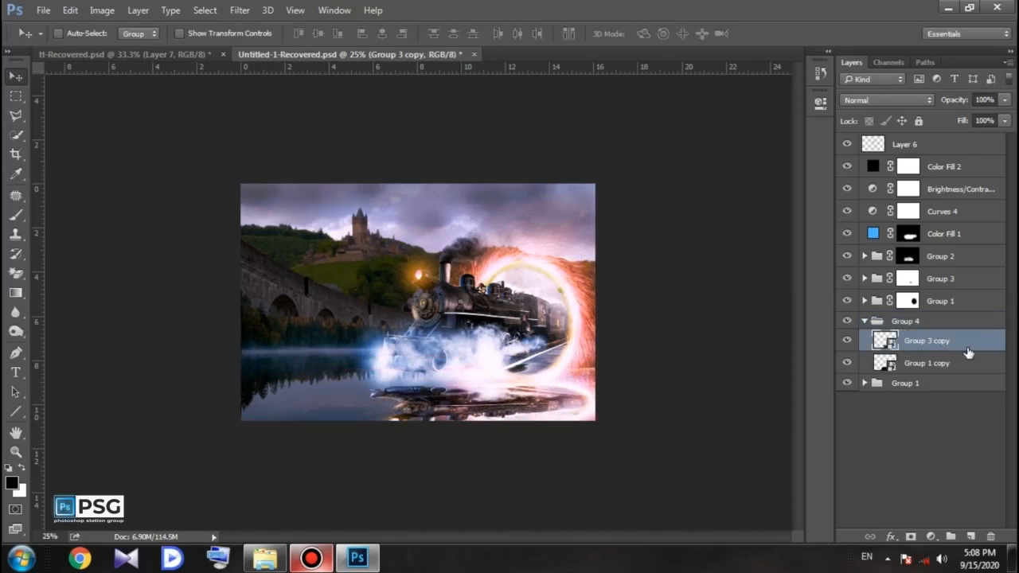
pyautogui.moveTo(958, 101); pyautogui.dragTo(920, 118)
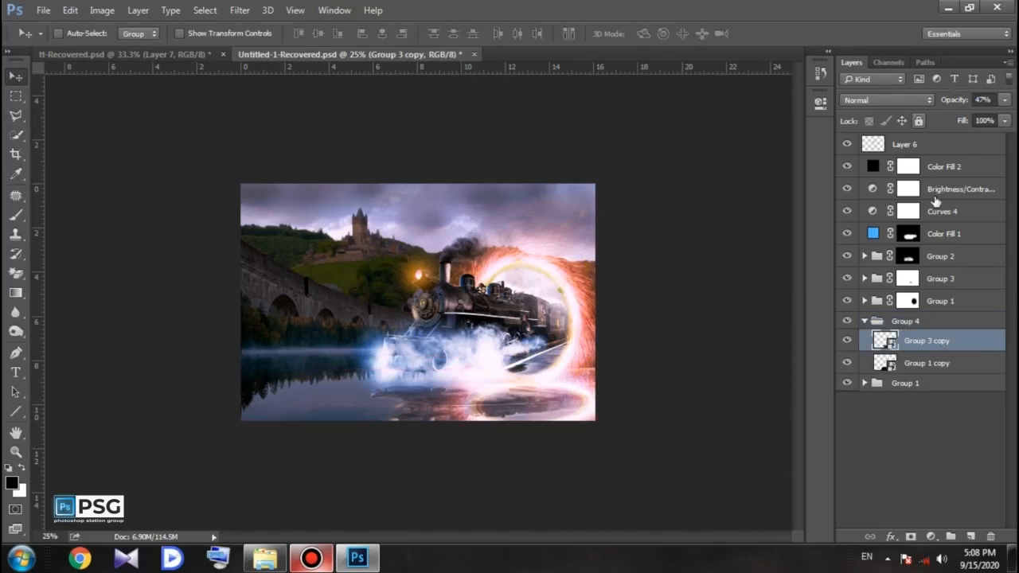
pyautogui.hotkey('alt', '[')
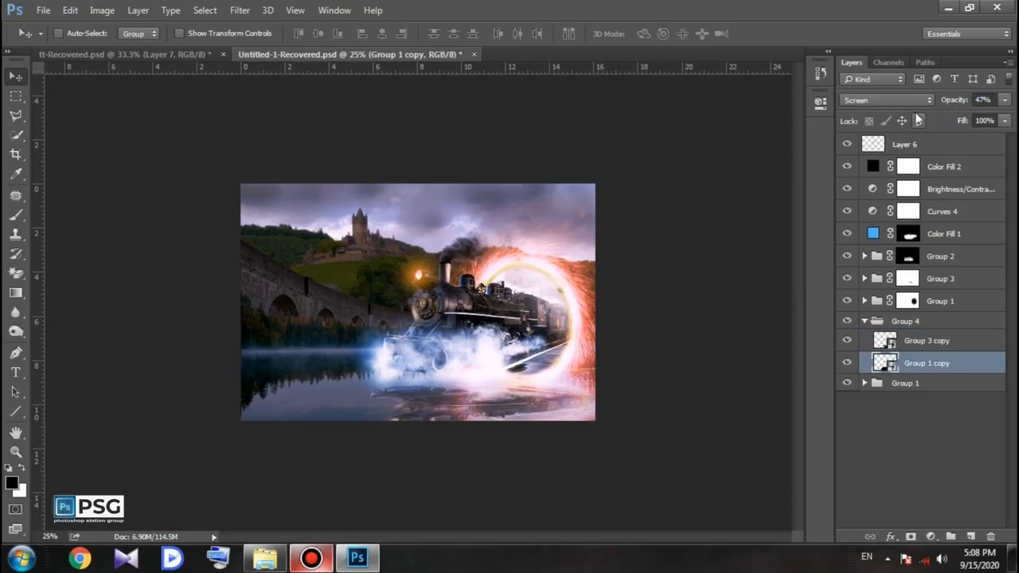
# Apply the Wave filter twice to the train reflection with one triangle generator, wavelength 1–487 and amplitude 1–29.
pyautogui.click(944, 342)
pyautogui.click(240, 9)
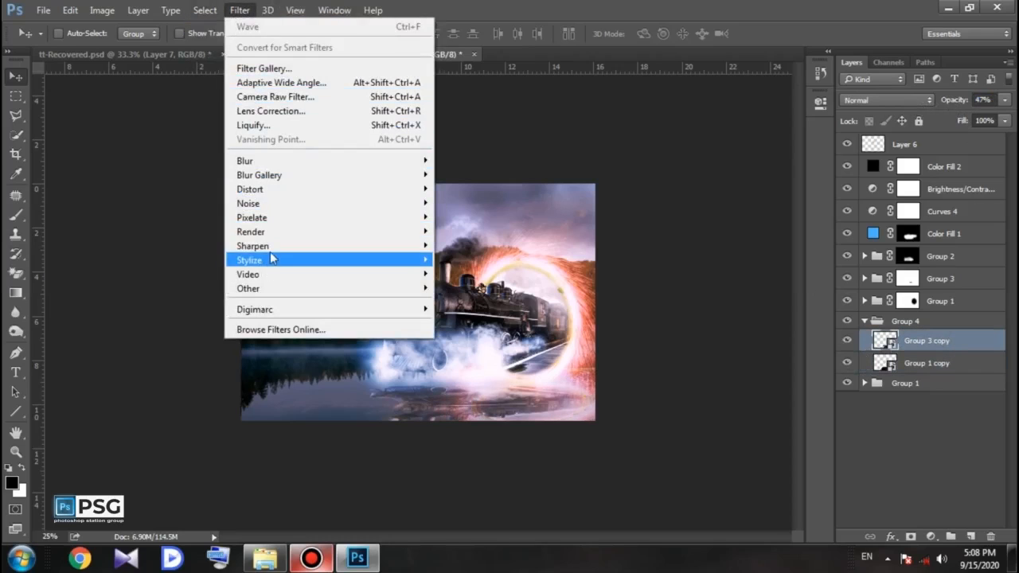
pyautogui.moveTo(409, 192)
pyautogui.click(471, 287)
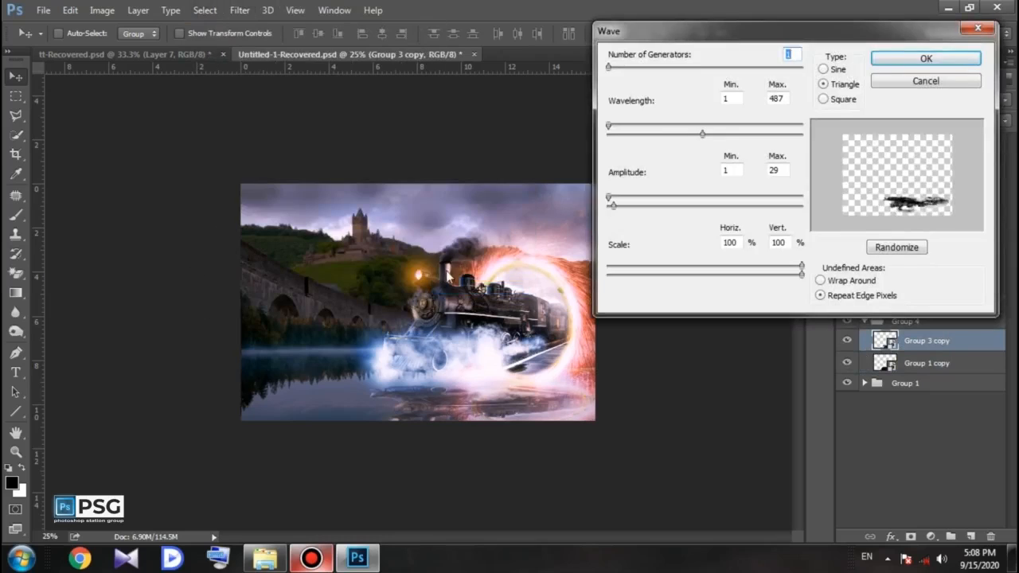
pyautogui.click(916, 62)
pyautogui.click(242, 10)
pyautogui.click(255, 25)
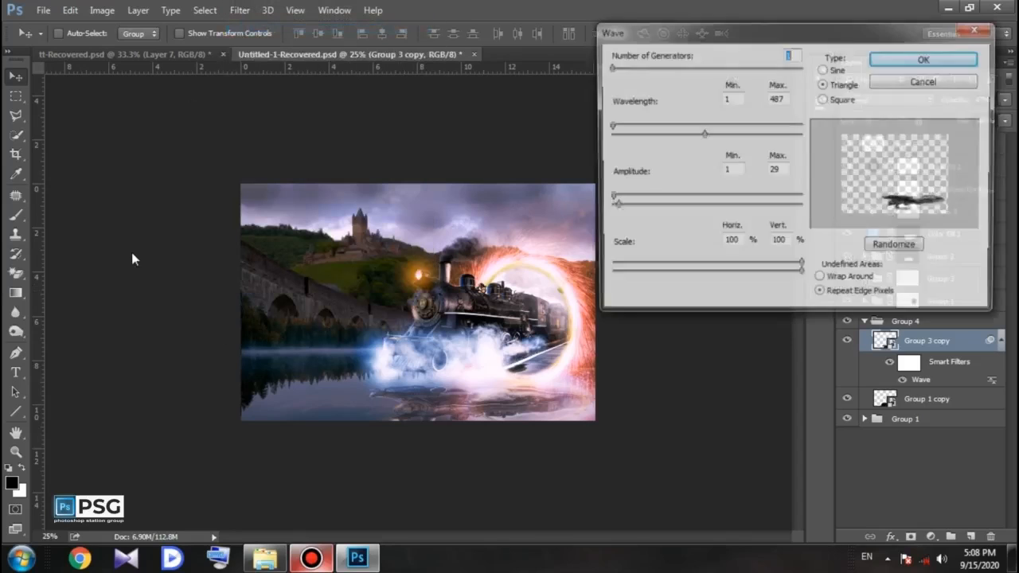
pyautogui.click(916, 62)
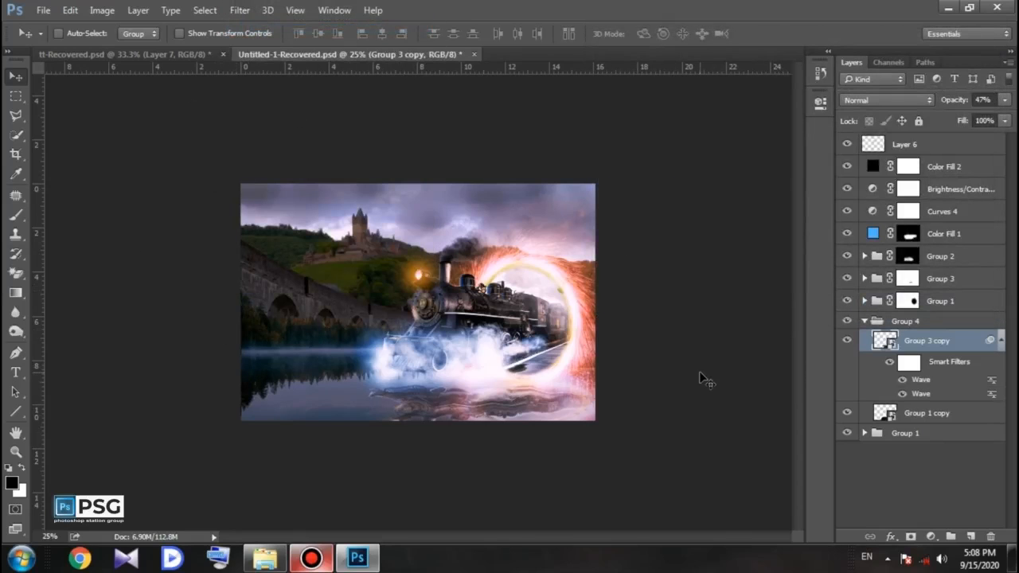
# Collapse the reflection group and add a Curves adjustment above Layer 6 using the Darker (RGB) preset.
pyautogui.click(865, 323)
pyautogui.click(866, 340)
pyautogui.moveTo(1013, 356)
pyautogui.mouseDown()
pyautogui.moveTo(1015, 375)
pyautogui.moveTo(1013, 355)
pyautogui.mouseUp()
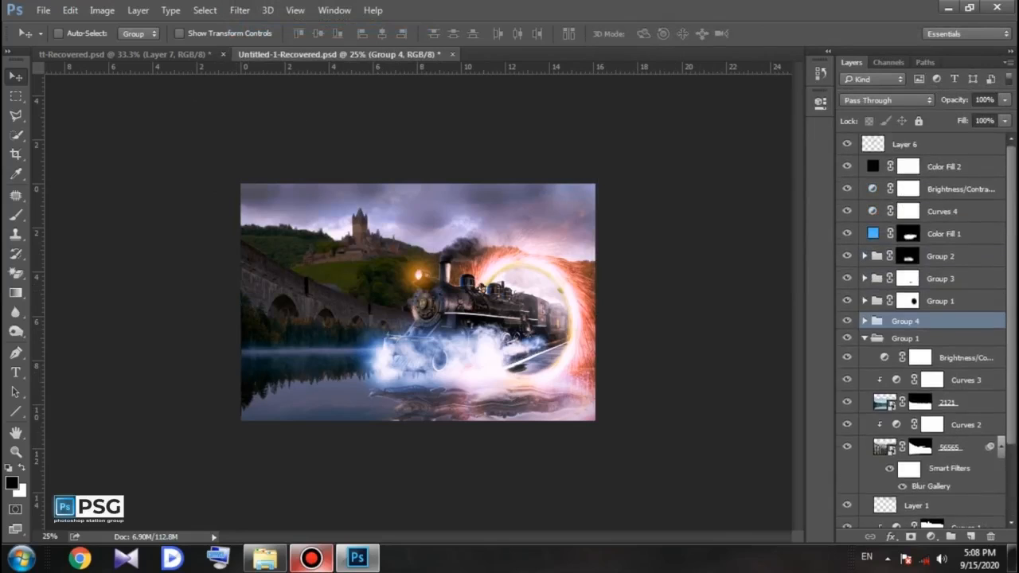
pyautogui.click(866, 340)
pyautogui.click(956, 146)
pyautogui.click(932, 539)
pyautogui.click(908, 325)
pyautogui.click(705, 140)
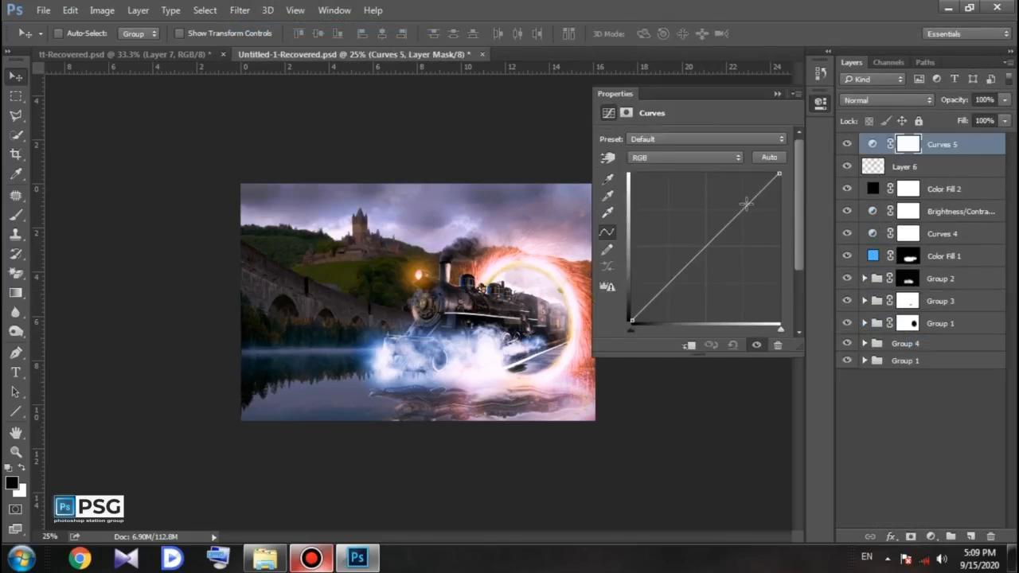
pyautogui.click(678, 203)
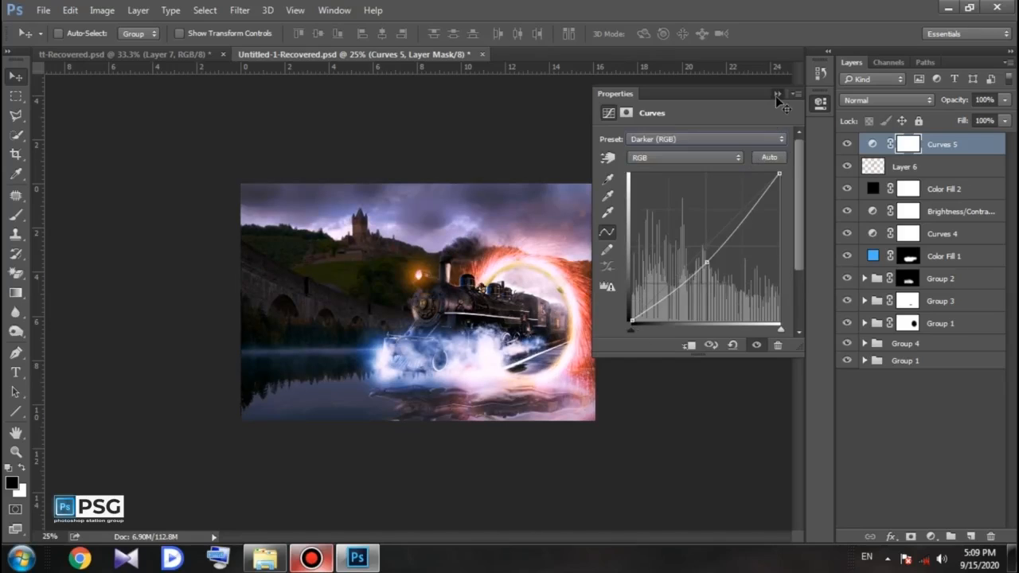
pyautogui.click(778, 95)
# Darken the sky by painting on Layer 1 in the background group with a soft 250 px black brush at 12% opacity.
pyautogui.press('z')
pyautogui.moveTo(391, 336); pyautogui.dragTo(419, 405)
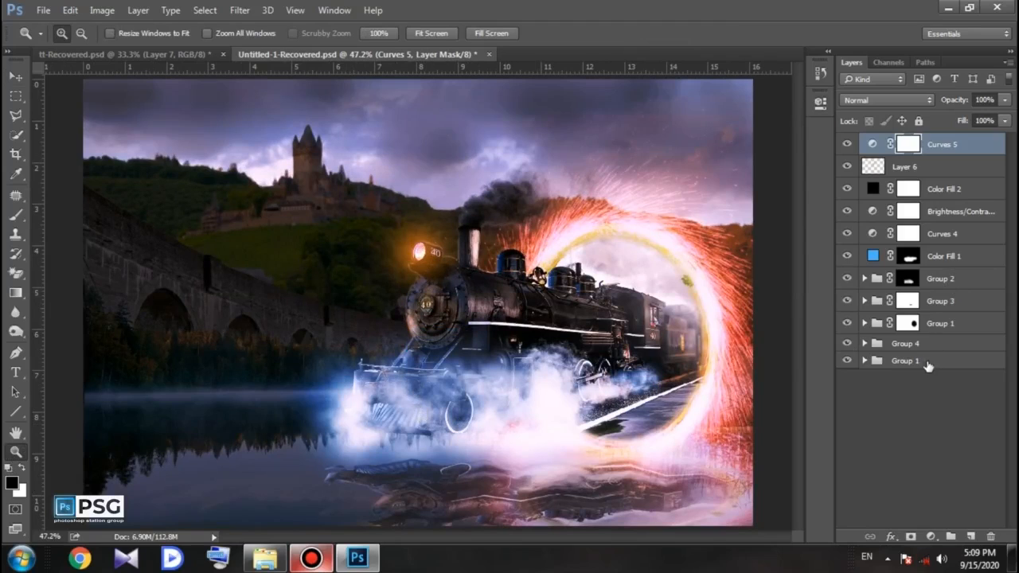
pyautogui.click(865, 361)
pyautogui.scroll(-5, 922, 477)
pyautogui.click(847, 414)
pyautogui.click(847, 413)
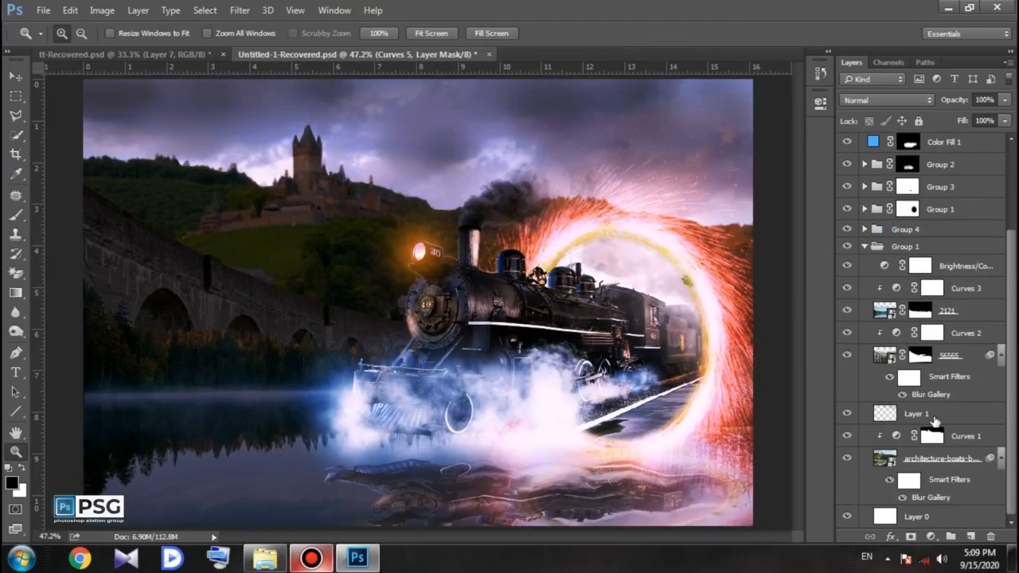
pyautogui.click(935, 419)
pyautogui.rightClick(272, 386)
pyautogui.click(308, 466)
pyautogui.press('b')
pyautogui.moveTo(242, 162)
pyautogui.mouseDown()
pyautogui.moveTo(191, 185)
pyautogui.moveTo(312, 202)
pyautogui.moveTo(331, 175)
pyautogui.moveTo(385, 169)
pyautogui.mouseUp()
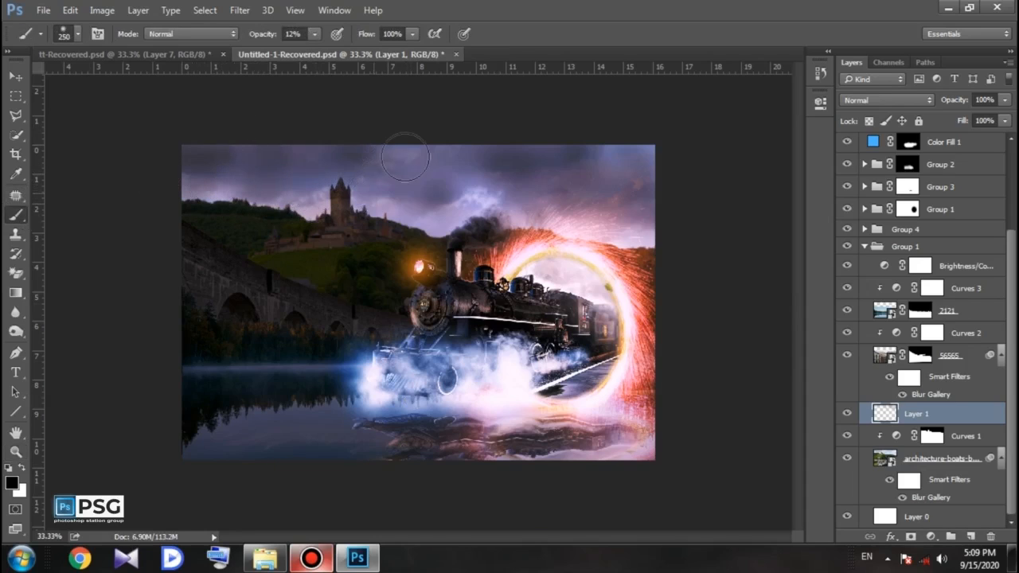
pyautogui.hotkey('ctrl', 'z')
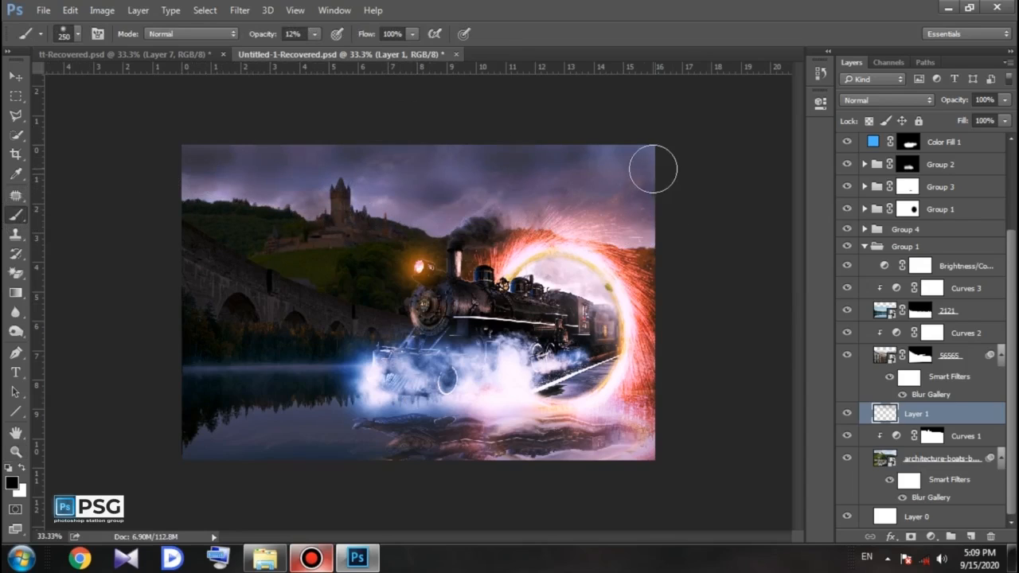
pyautogui.click(820, 74)
pyautogui.click(776, 65)
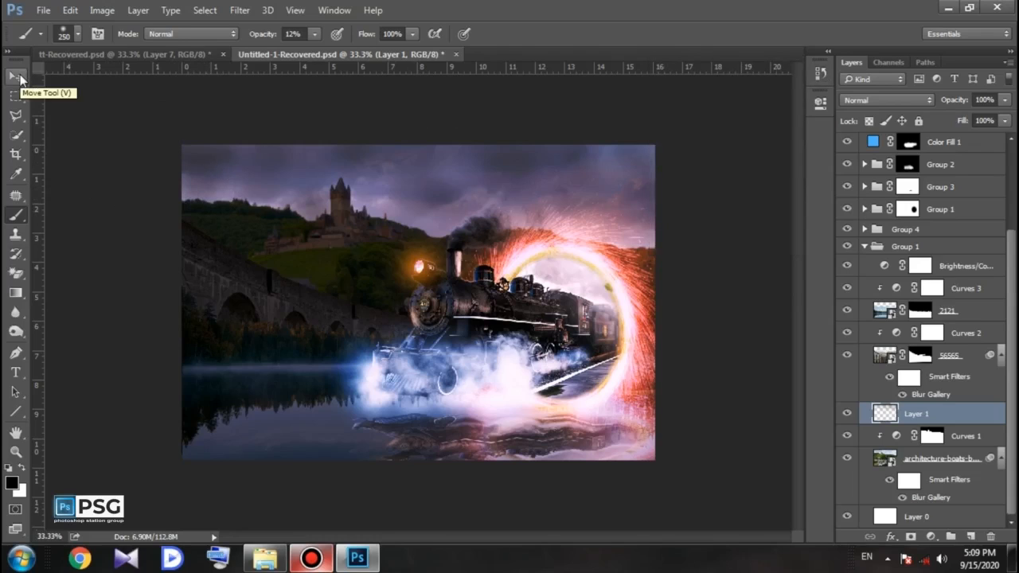
pyautogui.click(18, 76)
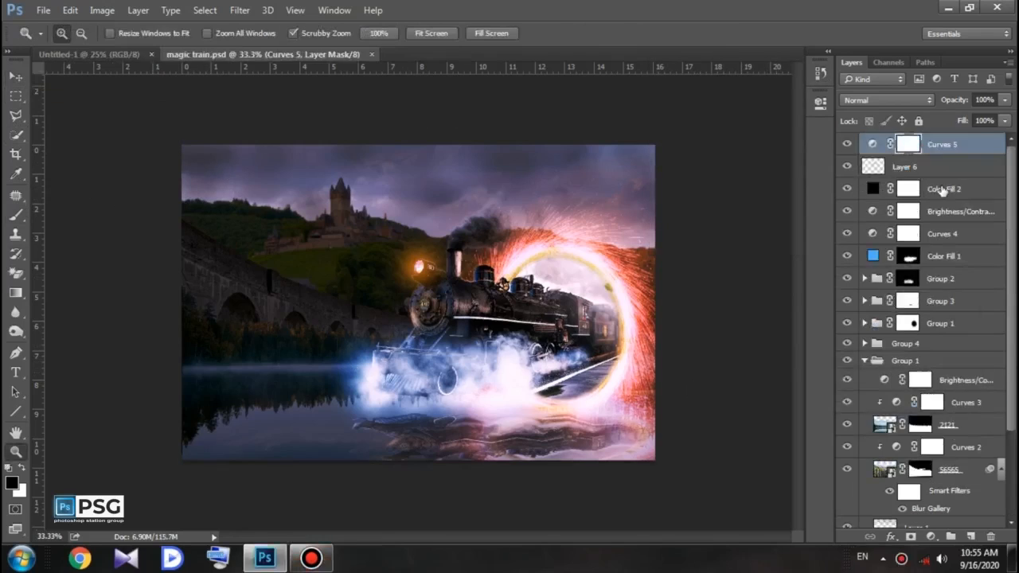
# Duplicate the castle layer, Curves 1, Layer 1, the viaduct layer and Curves 2 together.
pyautogui.scroll(-3, 964, 458)
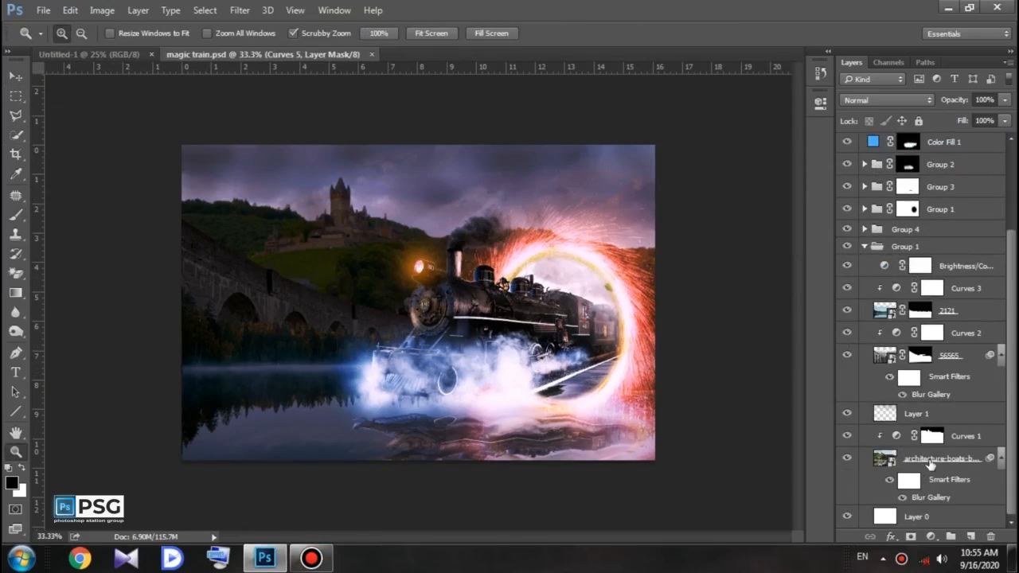
pyautogui.click(927, 464)
pyautogui.click(847, 459)
pyautogui.click(847, 460)
pyautogui.click(847, 248)
pyautogui.click(848, 248)
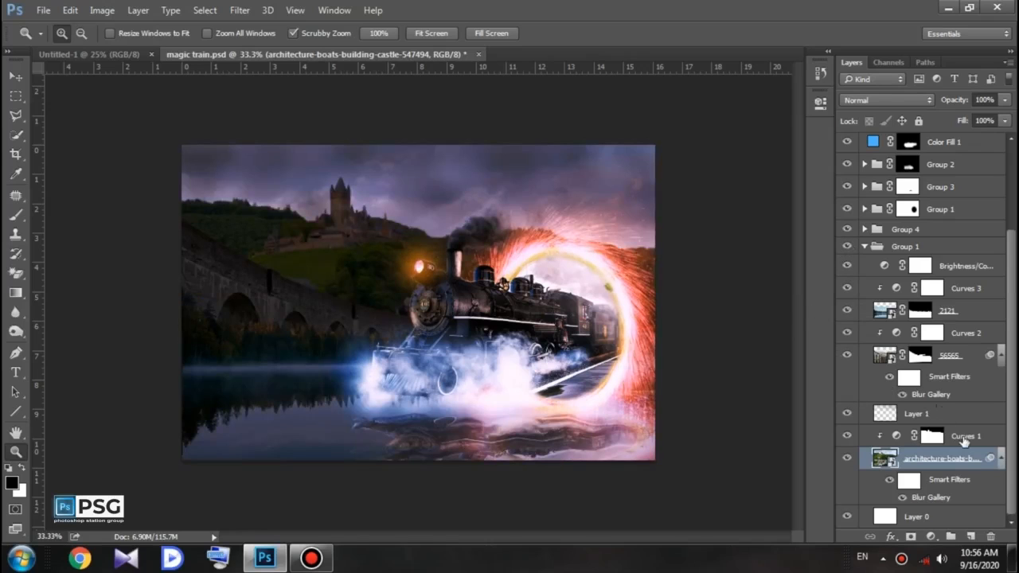
pyautogui.keyDown('ctrl'); pyautogui.click(978, 438); pyautogui.keyUp('ctrl')
pyautogui.keyDown('ctrl'); pyautogui.click(950, 415); pyautogui.keyUp('ctrl')
pyautogui.keyDown('ctrl'); pyautogui.click(965, 359); pyautogui.keyUp('ctrl')
pyautogui.keyDown('ctrl'); pyautogui.click(961, 335); pyautogui.keyUp('ctrl')
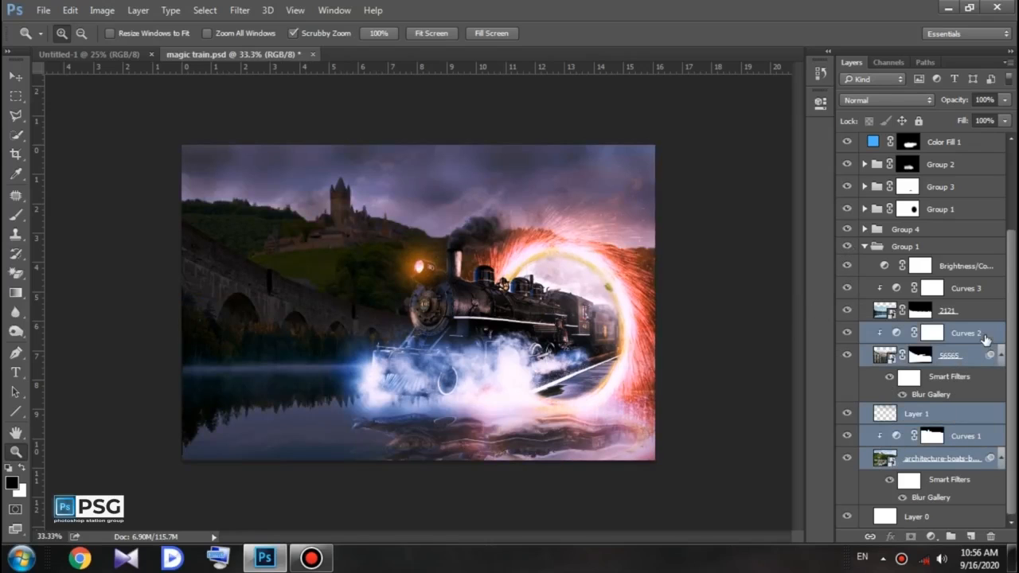
pyautogui.moveTo(961, 336); pyautogui.dragTo(971, 531)
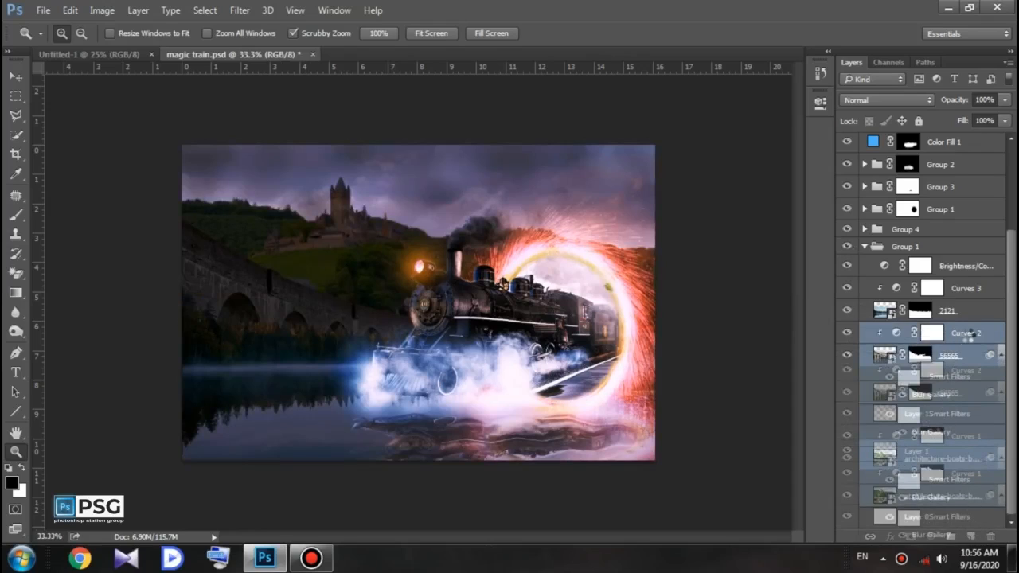
pyautogui.moveTo(962, 335); pyautogui.dragTo(969, 336)
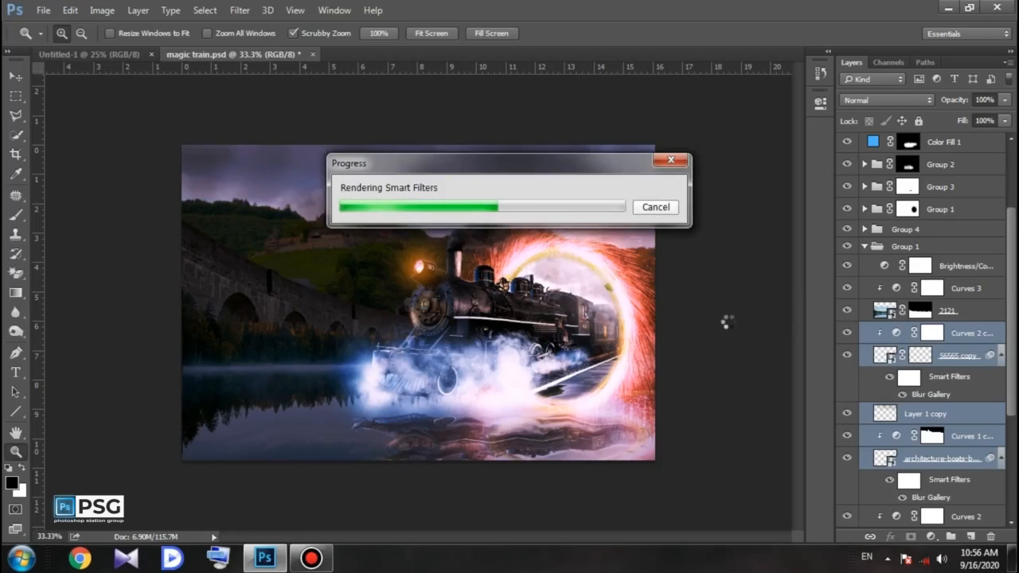
# Group the duplicated background layers and move the new group out of Group 1 to sit just beneath Group 4.
pyautogui.moveTo(963, 338); pyautogui.dragTo(953, 539)
pyautogui.moveTo(918, 317); pyautogui.dragTo(870, 222)
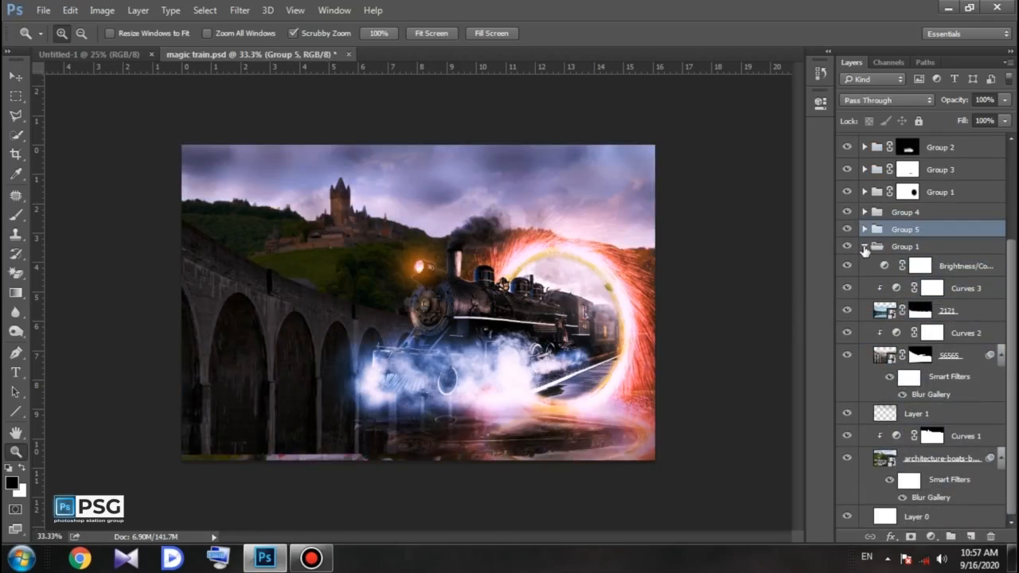
pyautogui.click(865, 249)
pyautogui.click(847, 361)
pyautogui.click(847, 361)
# Free-transform Group 5 upside down to about -51.68% height and place it over the lake as a reflection.
pyautogui.hotkey('ctrl', 't')
pyautogui.click(514, 224)
pyautogui.click(16, 452)
pyautogui.moveTo(464, 299); pyautogui.dragTo(433, 342)
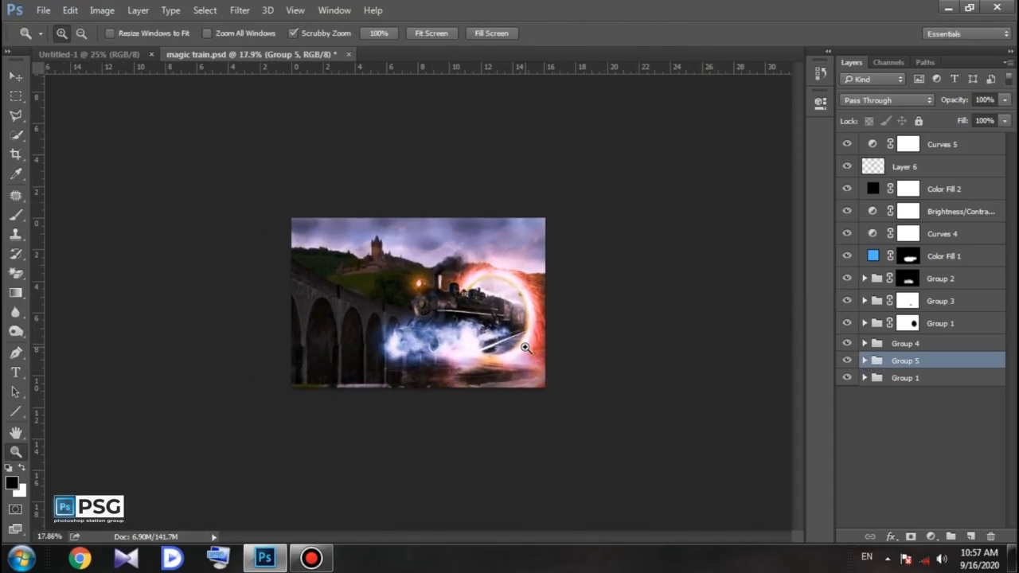
pyautogui.hotkey('ctrl', 't')
pyautogui.click(516, 222)
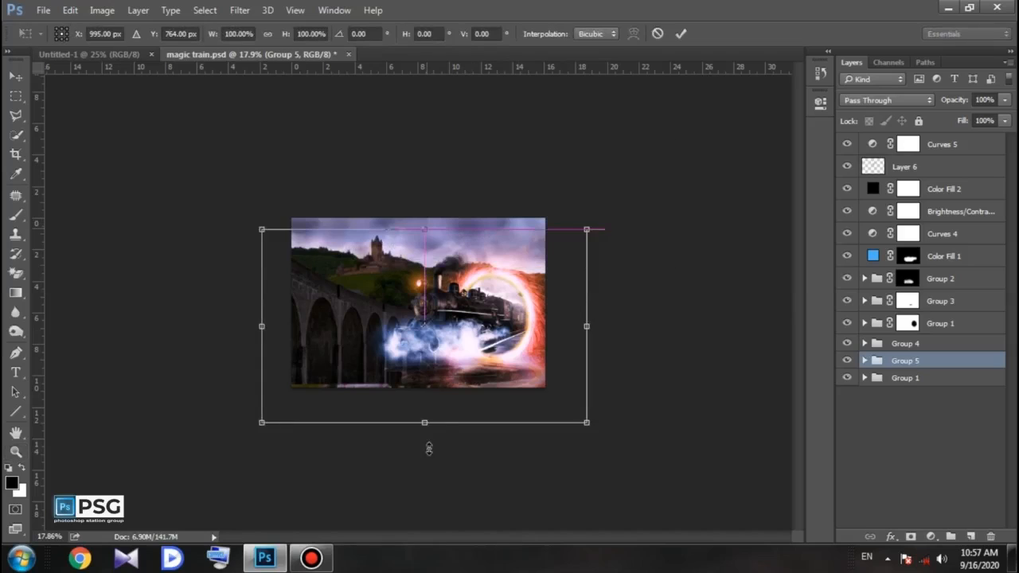
pyautogui.moveTo(428, 539); pyautogui.dragTo(427, 534)
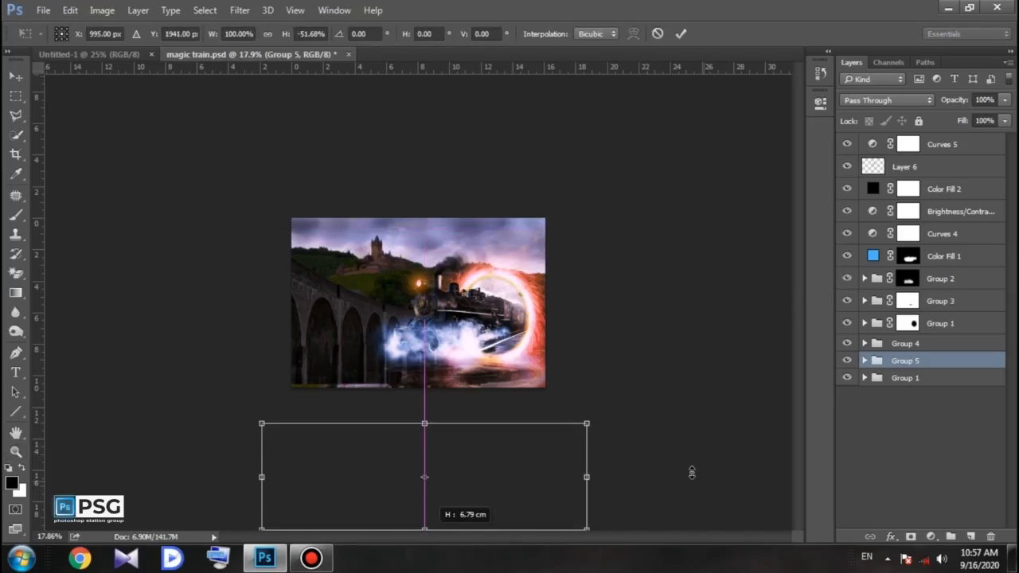
pyautogui.moveTo(466, 449); pyautogui.dragTo(467, 351)
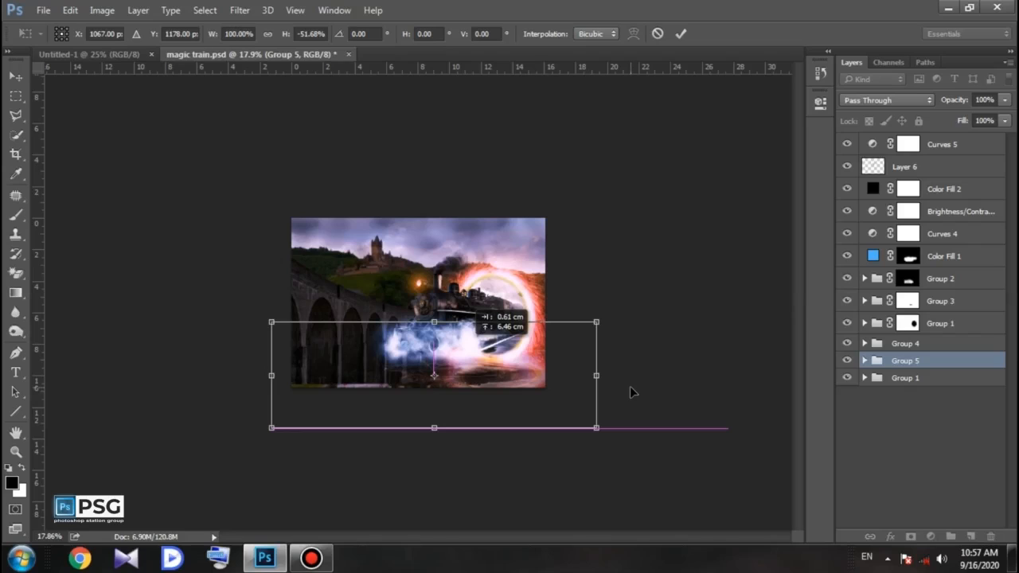
pyautogui.moveTo(501, 358); pyautogui.dragTo(621, 396)
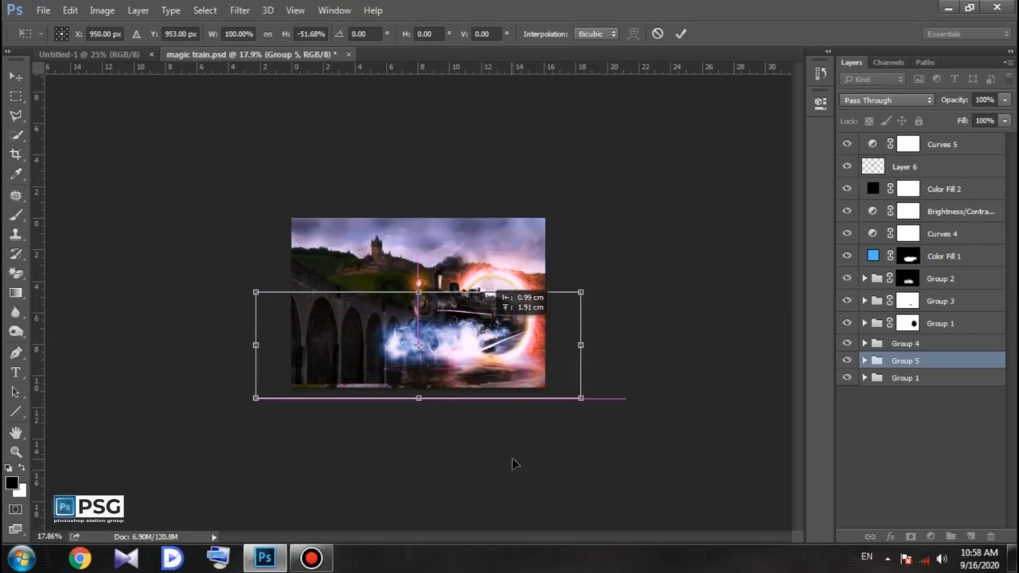
# Widen the lower edge of the flipped Group 5 in perspective to about 120% width and apply the transform.
pyautogui.rightClick(504, 357)
pyautogui.click(550, 226)
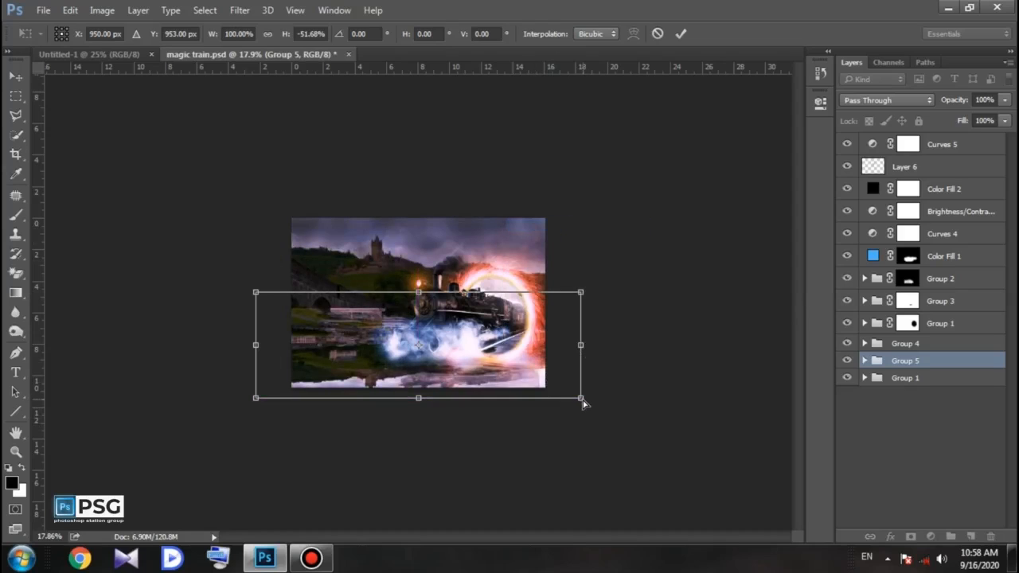
pyautogui.moveTo(582, 404); pyautogui.dragTo(614, 399)
pyautogui.moveTo(581, 292); pyautogui.dragTo(585, 293)
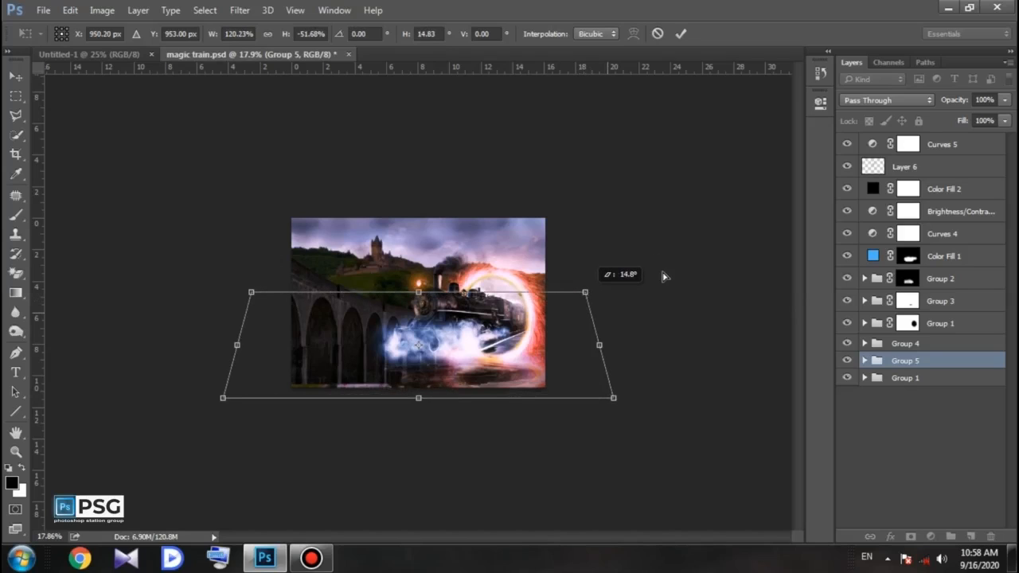
pyautogui.click(682, 34)
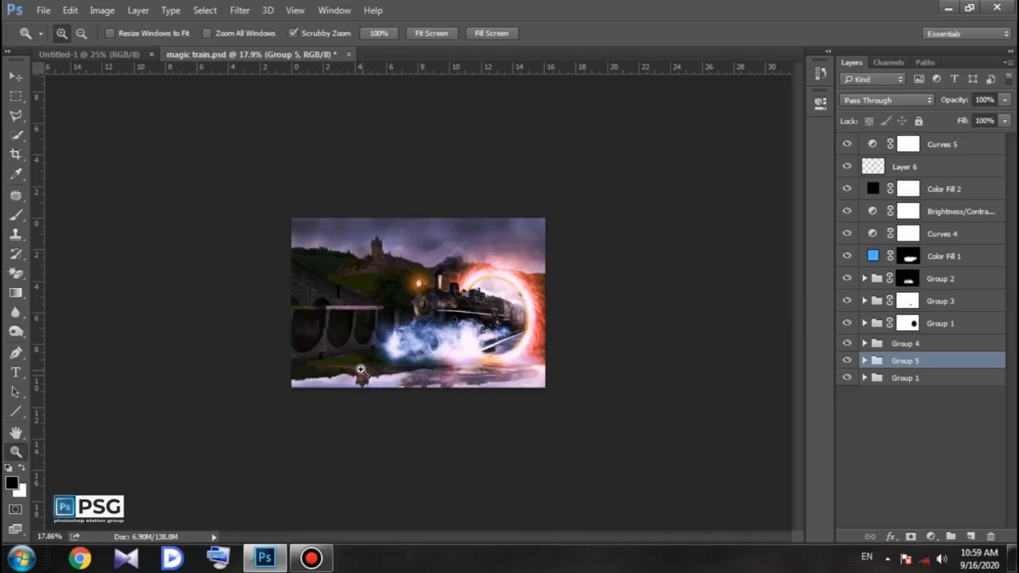
# Set Group 5's opacity to 34% and shift the reflection to line up with the shoreline.
pyautogui.click(16, 76)
pyautogui.moveTo(945, 101); pyautogui.dragTo(903, 113)
pyautogui.moveTo(413, 335); pyautogui.dragTo(431, 343)
pyautogui.hotkey('ctrl', 't')
pyautogui.press('Return')
pyautogui.moveTo(430, 406); pyautogui.dragTo(431, 398)
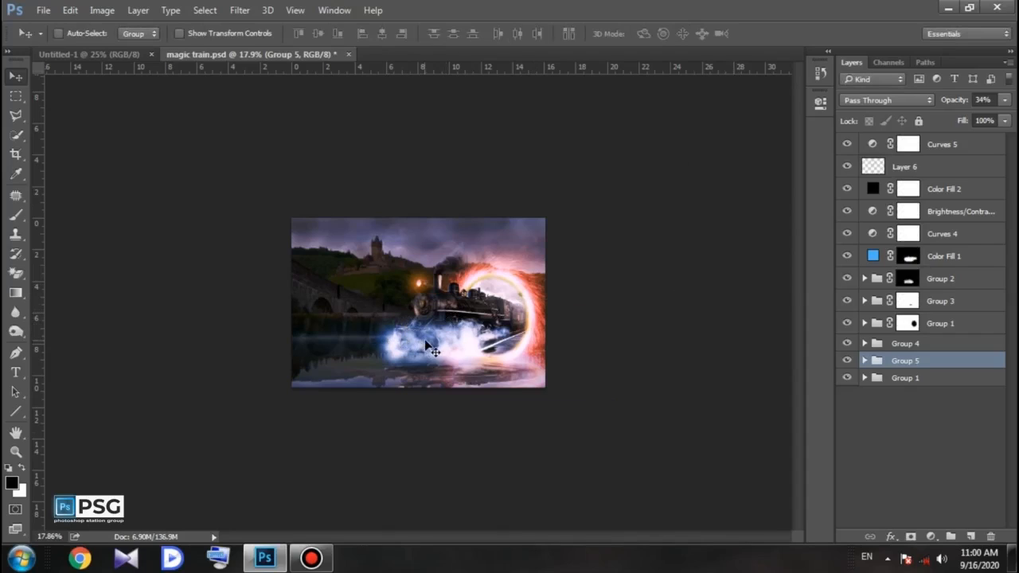
pyautogui.moveTo(427, 348); pyautogui.dragTo(423, 350)
# Add a layer mask to Group 5 and paint black at 100% opacity along the shoreline to hide the reflection's upper edge.
pyautogui.click(911, 536)
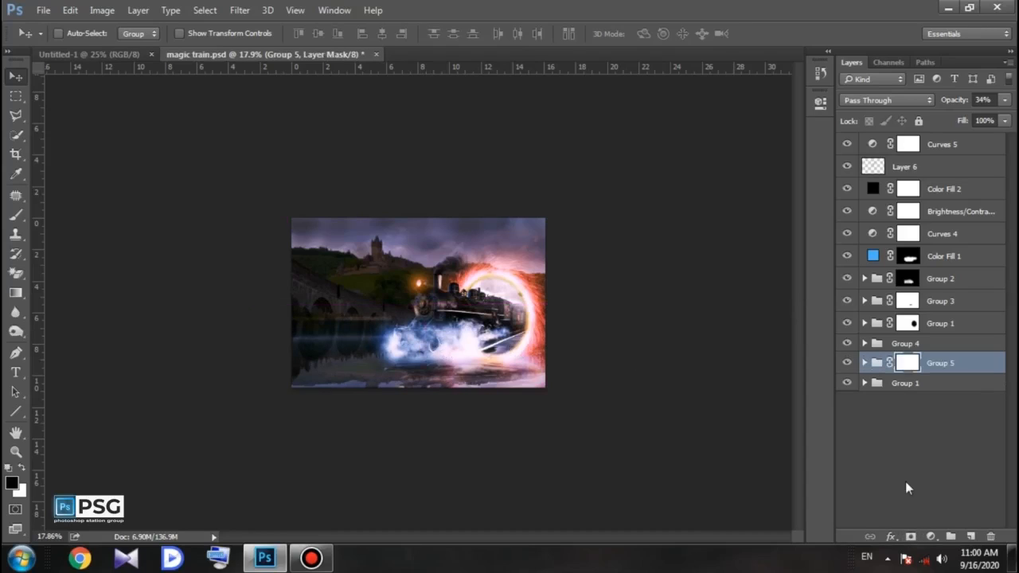
pyautogui.click(17, 451)
pyautogui.moveTo(275, 373); pyautogui.dragTo(306, 382)
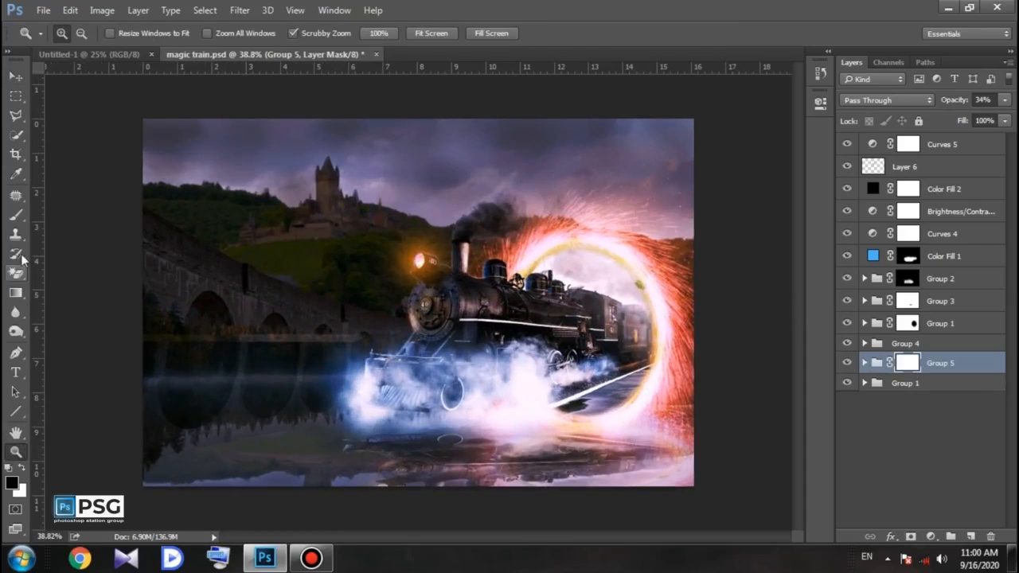
pyautogui.click(16, 215)
pyautogui.press('0')
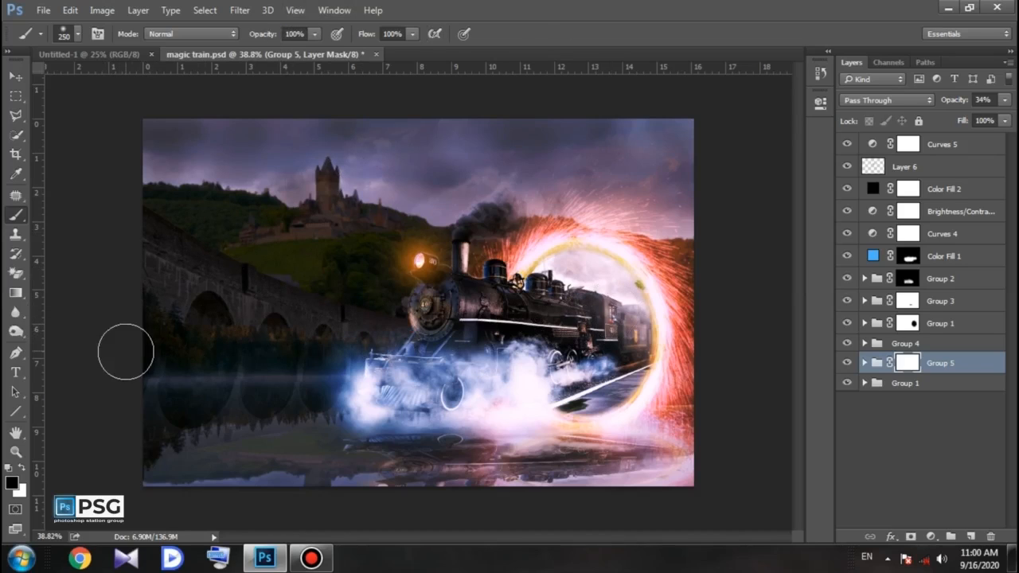
pyautogui.moveTo(361, 362)
pyautogui.mouseDown()
pyautogui.moveTo(625, 334)
pyautogui.moveTo(573, 306)
pyautogui.moveTo(775, 339)
pyautogui.moveTo(744, 399)
pyautogui.mouseUp()
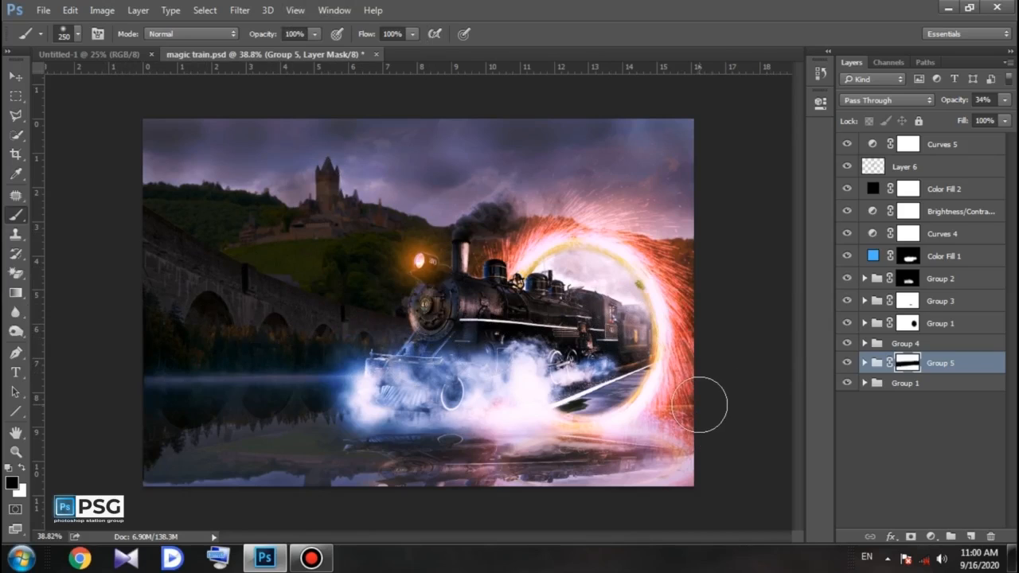
# Paint black on Group 5's mask with a small soft brush to hide the viaduct's reflection near the lake's left edge.
pyautogui.click(16, 451)
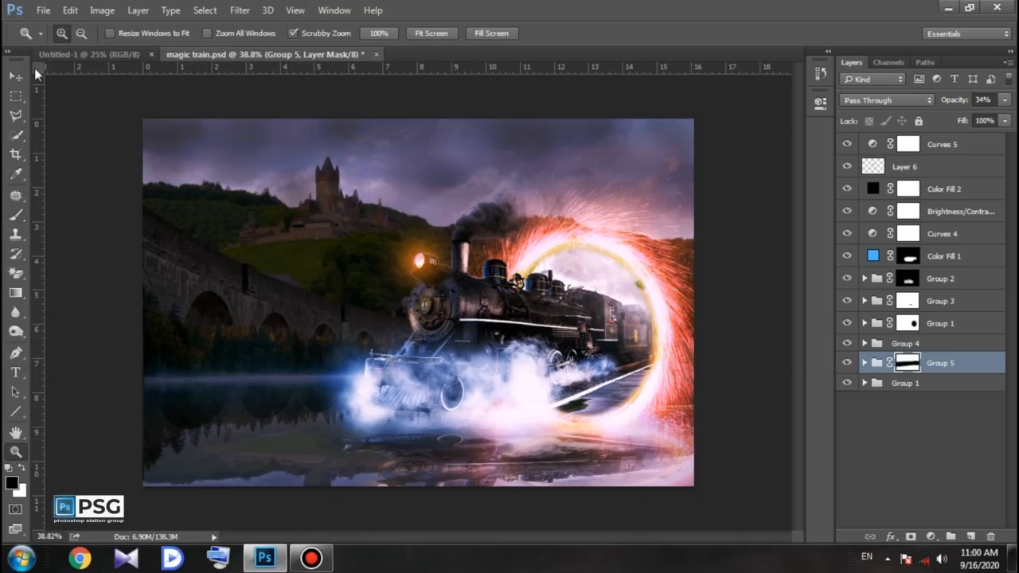
pyautogui.click(22, 216)
pyautogui.click(78, 33)
pyautogui.click(57, 149)
pyautogui.click(621, 6)
pyautogui.click(16, 452)
pyautogui.moveTo(124, 474)
pyautogui.mouseDown()
pyautogui.moveTo(140, 456)
pyautogui.moveTo(180, 459)
pyautogui.mouseUp()
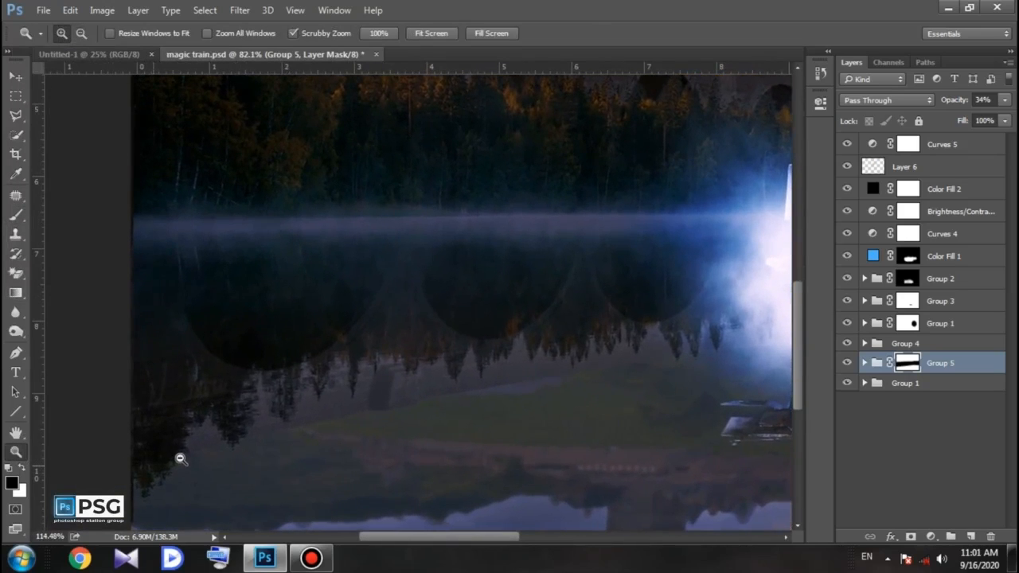
pyautogui.click(16, 216)
pyautogui.press('[')
pyautogui.press('[')
pyautogui.press('[')
pyautogui.press('[')
pyautogui.press('[')
pyautogui.press('[')
pyautogui.press('[')
pyautogui.press('[')
pyautogui.press('[')
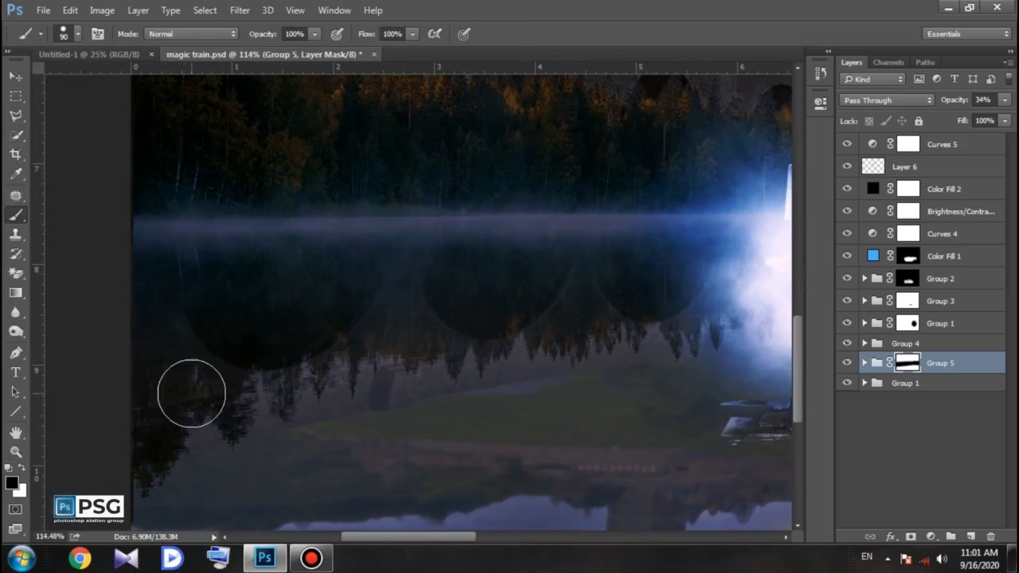
pyautogui.click(78, 34)
pyautogui.click(33, 149)
pyautogui.click(751, 6)
pyautogui.press('[')
pyautogui.press('[')
pyautogui.moveTo(162, 418); pyautogui.dragTo(146, 319)
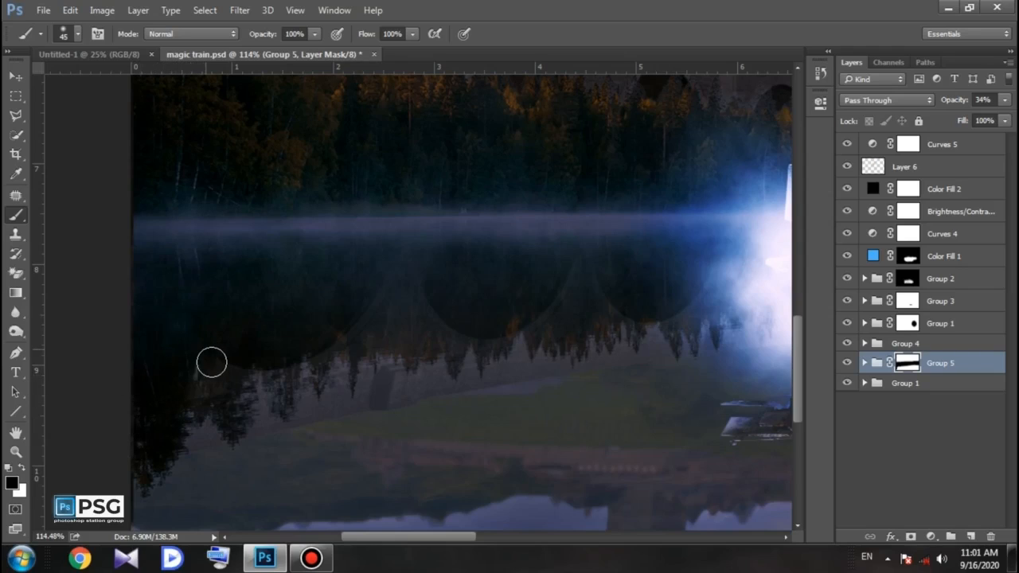
# Mask out the remaining reflected viaduct arches in the middle of the lake on Group 5's mask, using brush sizes between 25 and 70.
pyautogui.press('[')
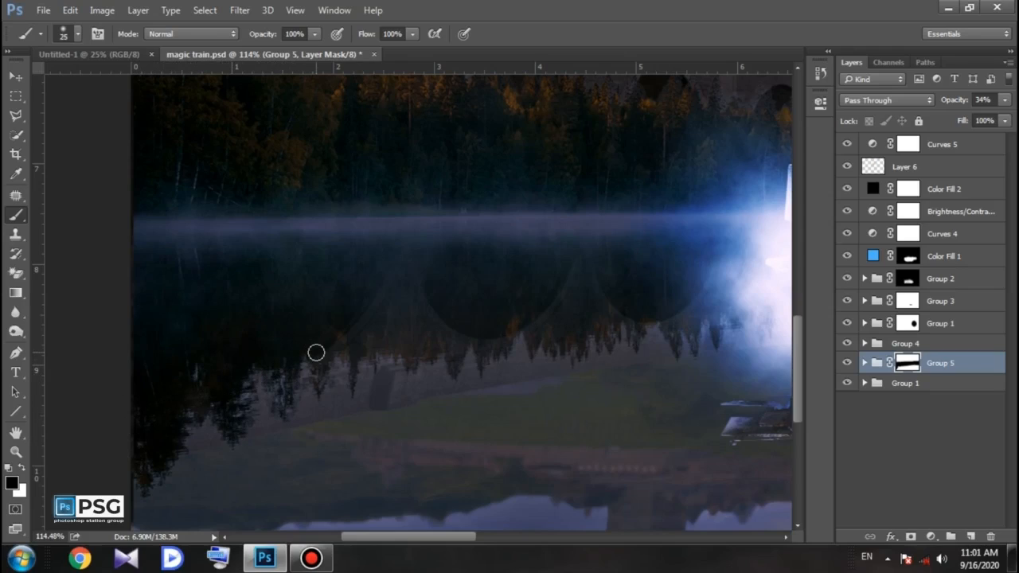
pyautogui.press(']')
pyautogui.press(']')
pyautogui.press(']')
pyautogui.press(']')
pyautogui.press(']')
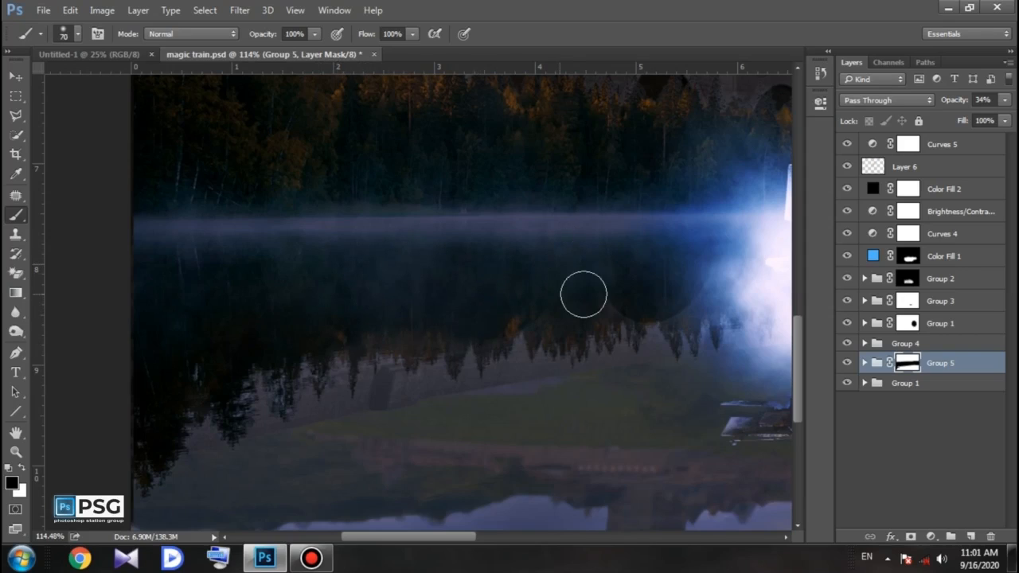
pyautogui.press('[')
pyautogui.press('[')
pyautogui.press('[')
pyautogui.press('[')
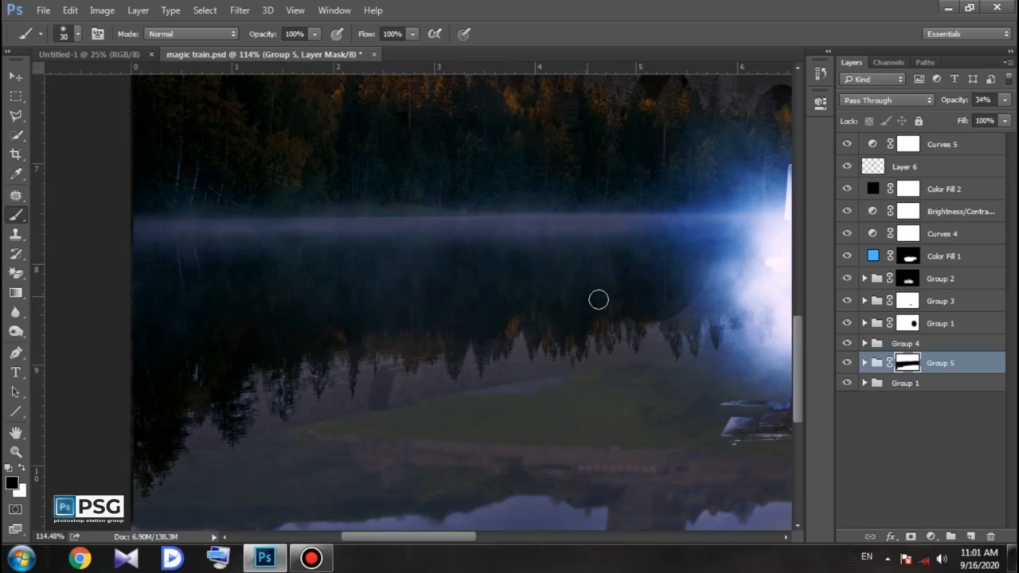
# Paint black on Group 5's mask to hide the last reflected arch beside the train and the leftovers around its front.
pyautogui.moveTo(397, 536); pyautogui.dragTo(436, 538)
pyautogui.press(']')
pyautogui.moveTo(439, 313)
pyautogui.mouseDown()
pyautogui.moveTo(469, 311)
pyautogui.moveTo(523, 251)
pyautogui.mouseUp()
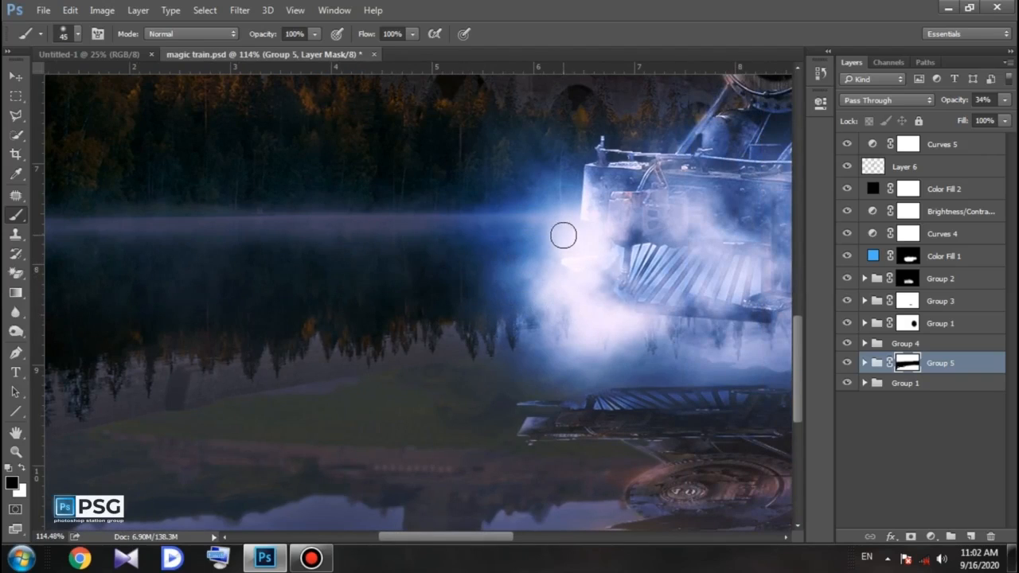
pyautogui.press(']')
pyautogui.press(']')
pyautogui.press(']')
pyautogui.press(']')
pyautogui.moveTo(456, 537); pyautogui.dragTo(491, 537)
pyautogui.press('[')
pyautogui.press('[')
pyautogui.press('[')
pyautogui.press('[')
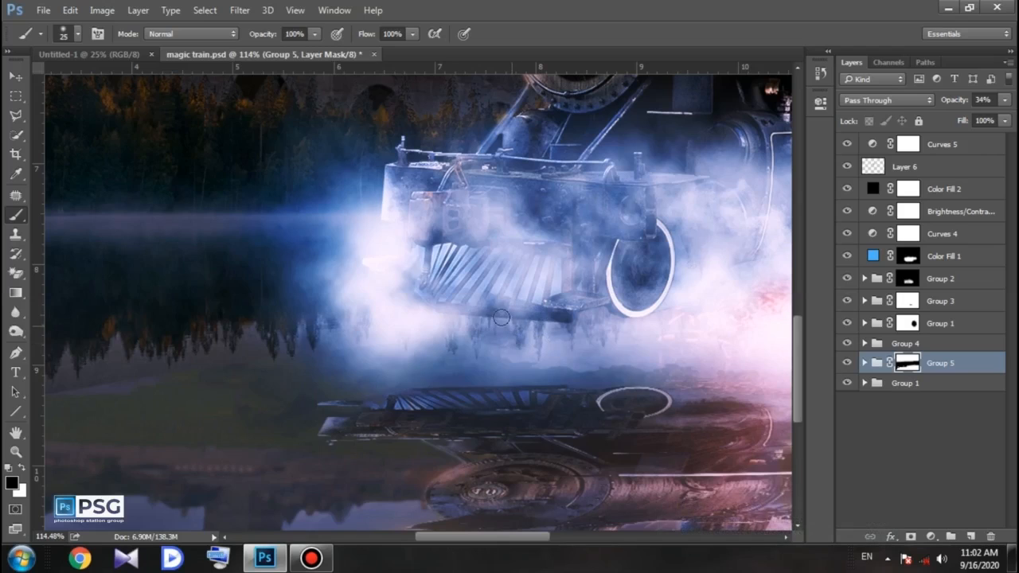
# Compare the whole image with and without the Group 5 reflection.
pyautogui.click(15, 452)
pyautogui.moveTo(316, 300); pyautogui.dragTo(329, 392)
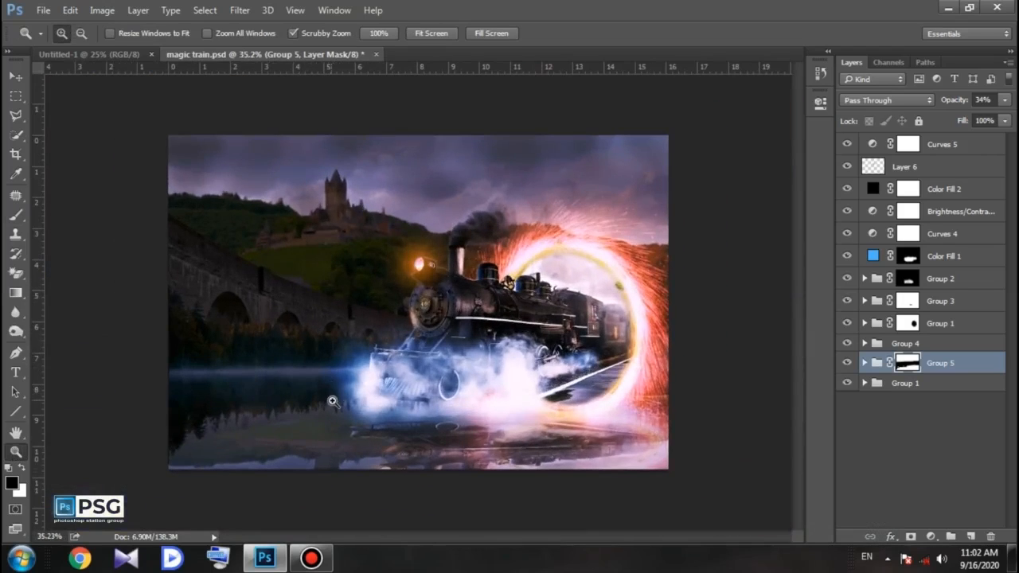
pyautogui.click(848, 365)
pyautogui.click(848, 365)
pyautogui.click(848, 366)
pyautogui.click(848, 366)
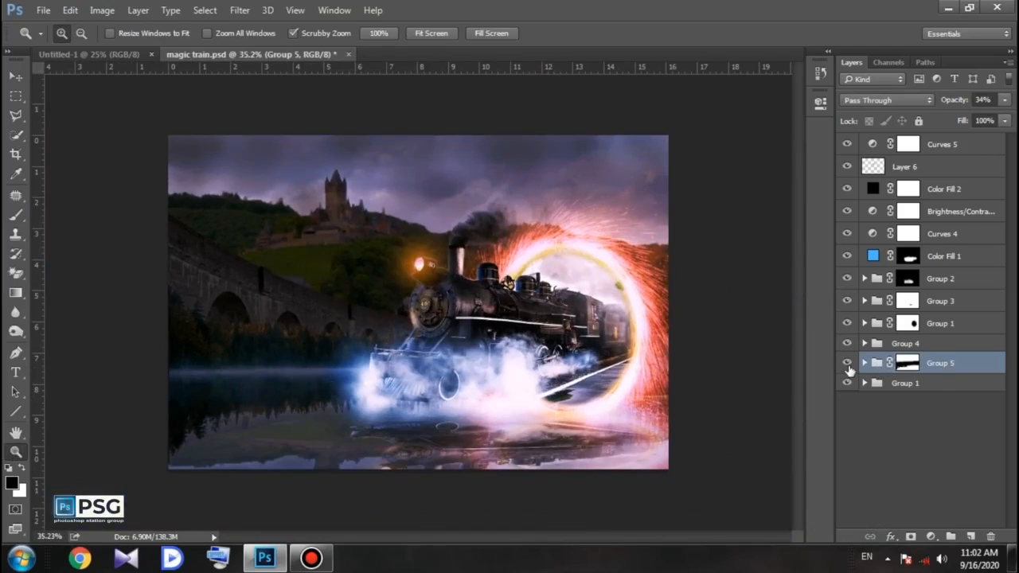
# Paint black on Group 5's mask over the water below the train, starting with a 150 px brush and continuing smaller.
pyautogui.click(15, 215)
pyautogui.press(']')
pyautogui.press(']')
pyautogui.press(']')
pyautogui.press(']')
pyautogui.press(']')
pyautogui.press(']')
pyautogui.press(']')
pyautogui.press(']')
pyautogui.press(']')
pyautogui.press(']')
pyautogui.press(']')
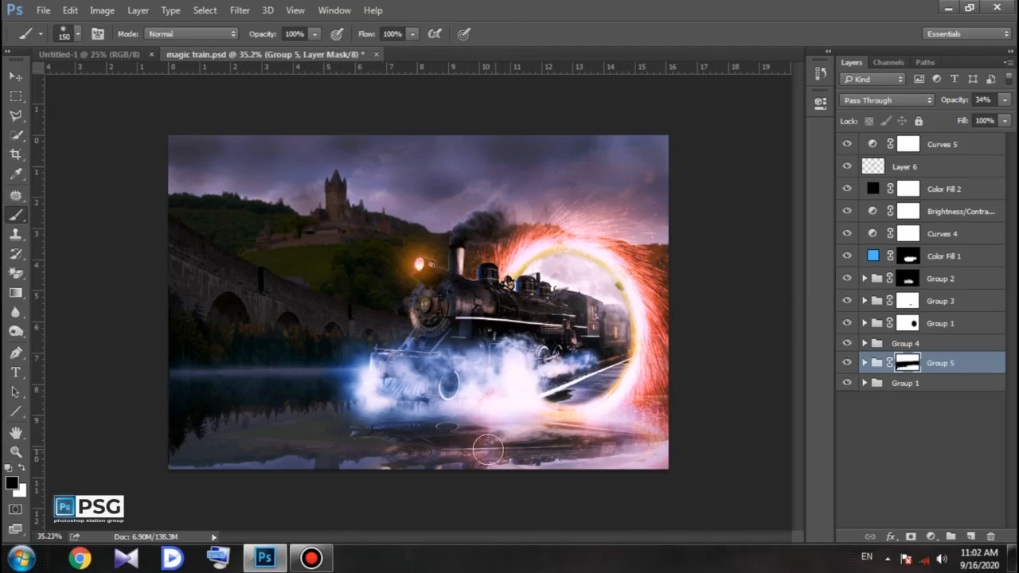
pyautogui.moveTo(501, 449); pyautogui.dragTo(561, 431)
pyautogui.press('[')
pyautogui.press('[')
pyautogui.press('[')
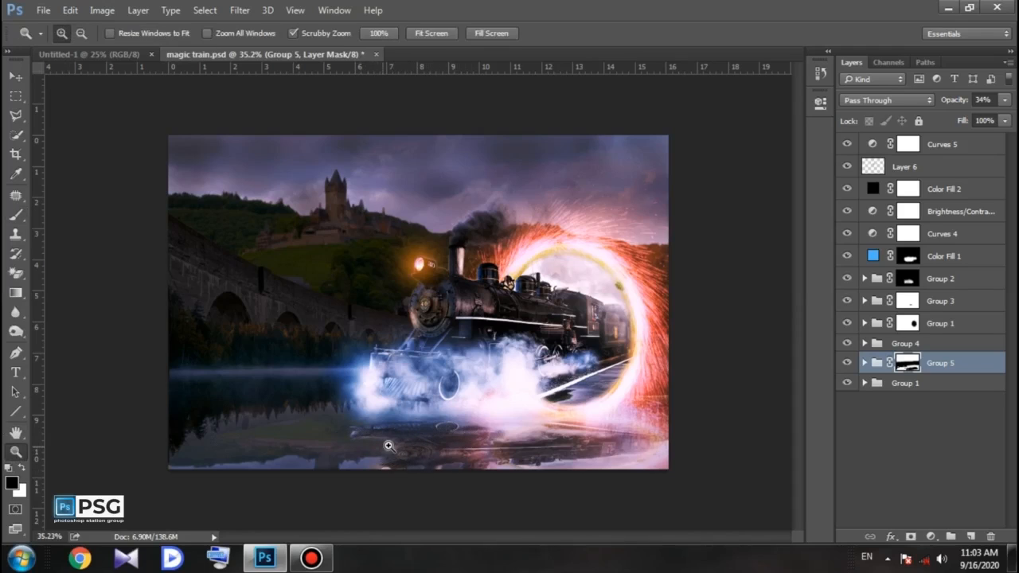
# Apply the Wave filter twice to the flipped castle layer in Group 5: 1 generator, Triangle type, maximum wavelength 487 and maximum amplitude 29.
pyautogui.moveTo(387, 443); pyautogui.dragTo(398, 449)
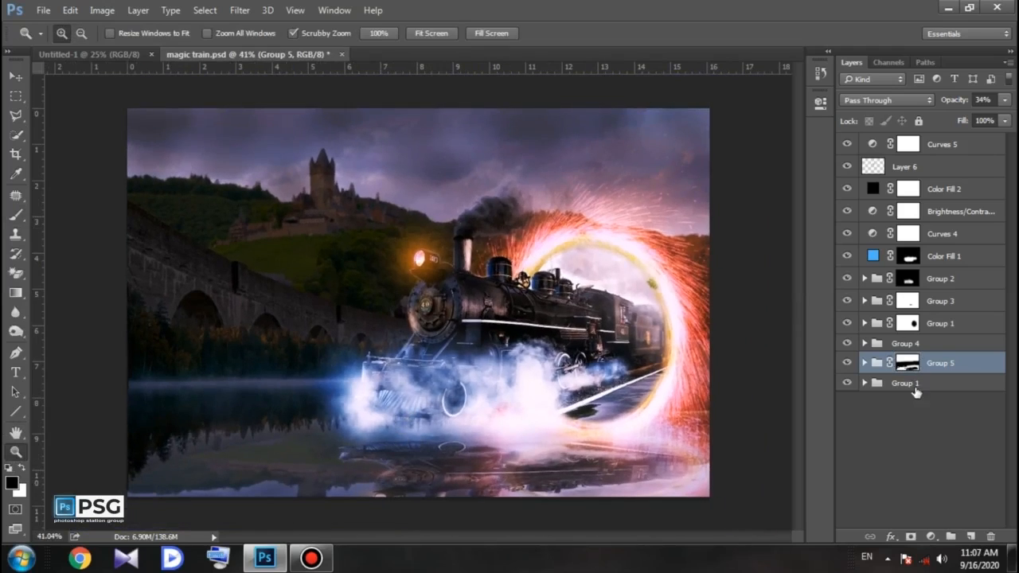
pyautogui.click(865, 363)
pyautogui.scroll(-2, 924, 399)
pyautogui.click(940, 476)
pyautogui.click(239, 10)
pyautogui.moveTo(263, 189)
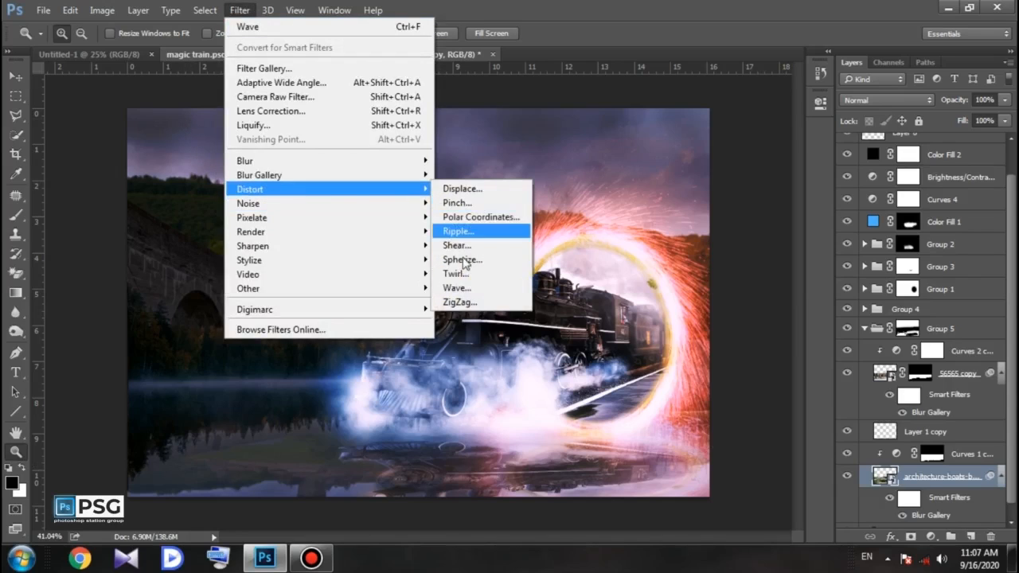
pyautogui.click(458, 289)
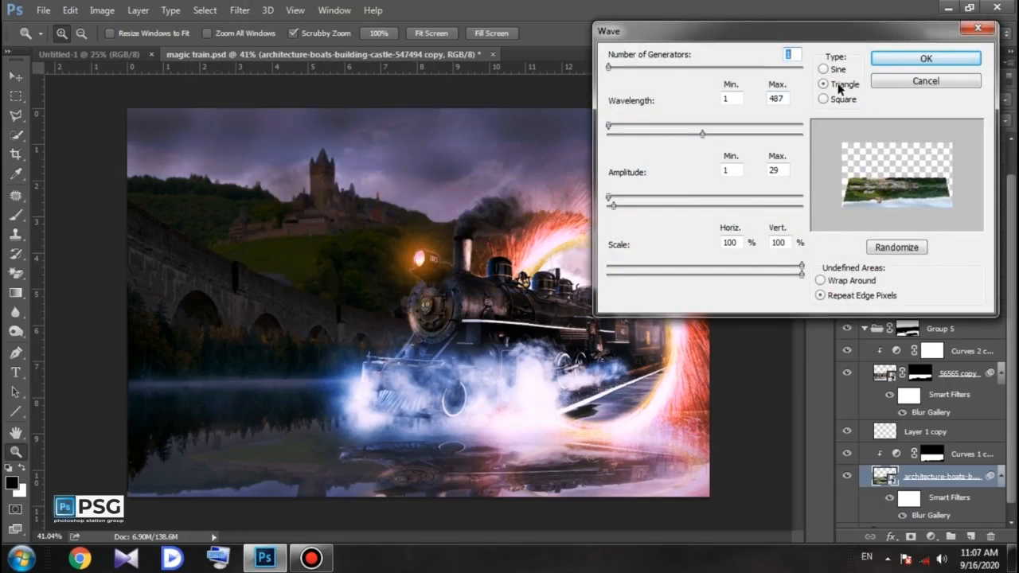
pyautogui.click(926, 58)
pyautogui.click(240, 11)
pyautogui.click(257, 26)
pyautogui.click(926, 58)
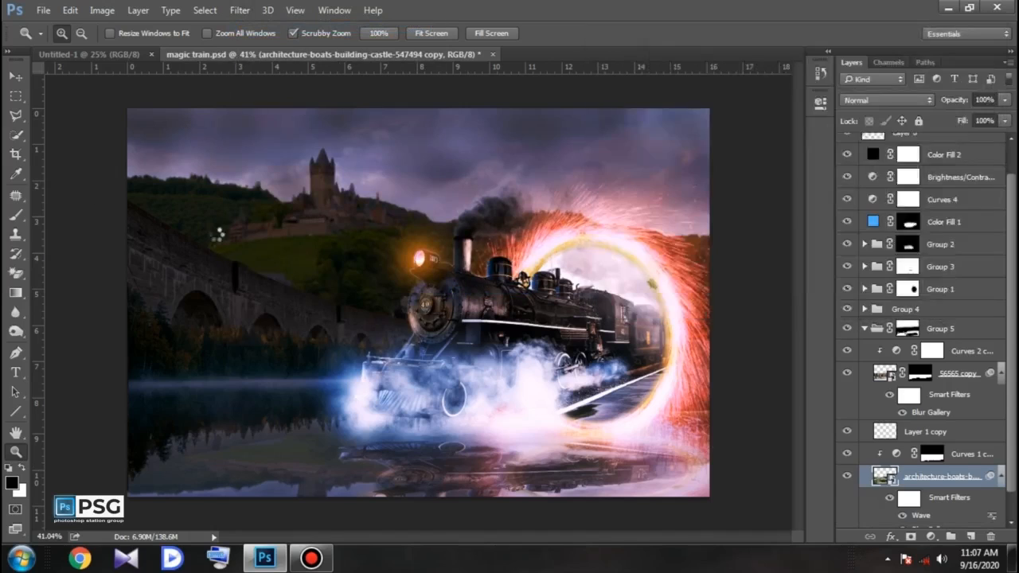
# Apply the same Wave filter twice to the 56565 copy layer and collapse Group 5.
pyautogui.click(882, 375)
pyautogui.click(239, 10)
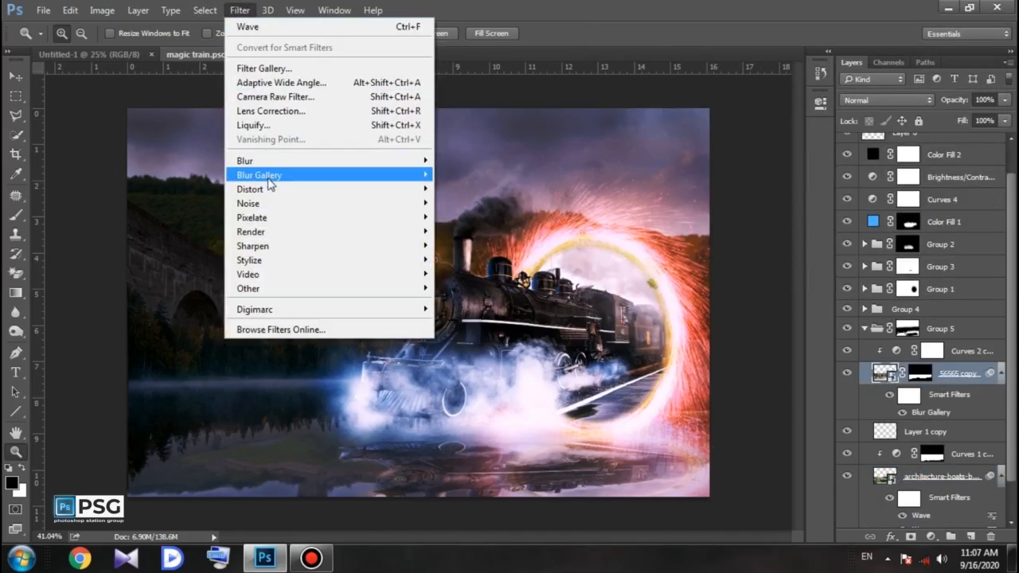
pyautogui.click(256, 26)
pyautogui.click(927, 58)
pyautogui.click(240, 11)
pyautogui.click(256, 25)
pyautogui.press('Return')
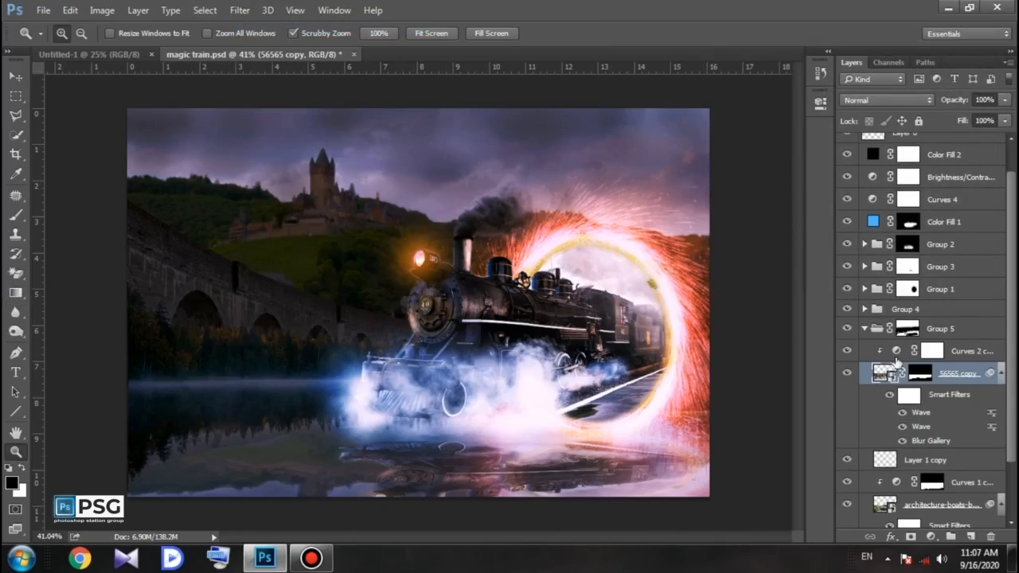
pyautogui.click(864, 328)
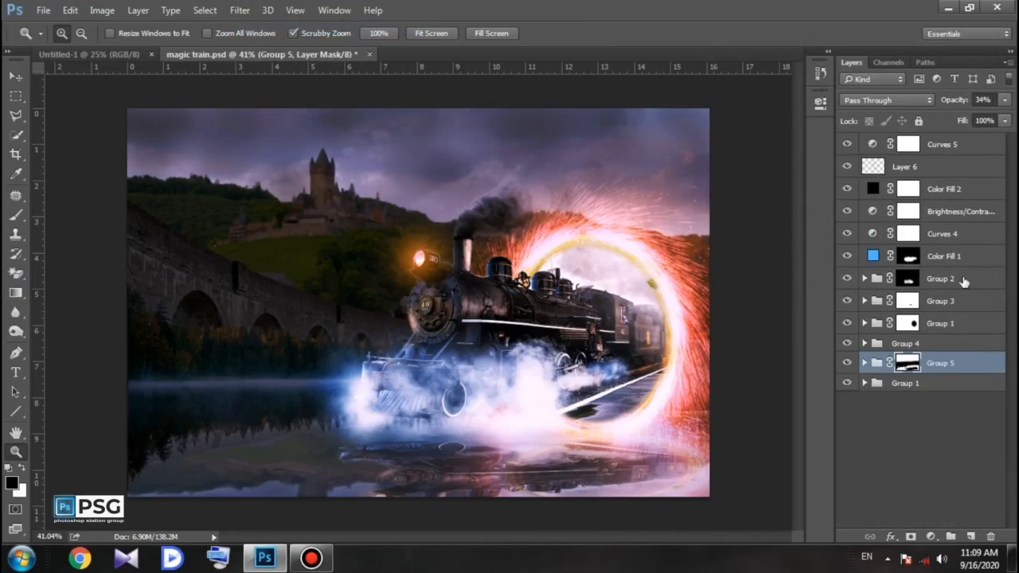
# Lower Group 2's opacity to thin the smoke around the train's front, and compare the image with the group hidden.
pyautogui.click(943, 280)
pyautogui.moveTo(955, 101); pyautogui.dragTo(916, 109)
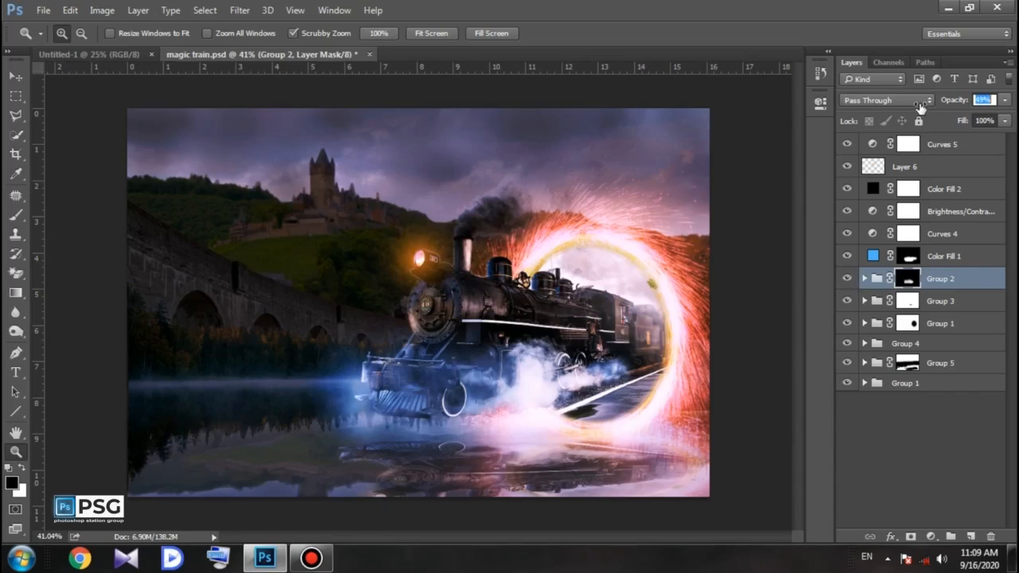
pyautogui.click(848, 279)
pyautogui.click(847, 278)
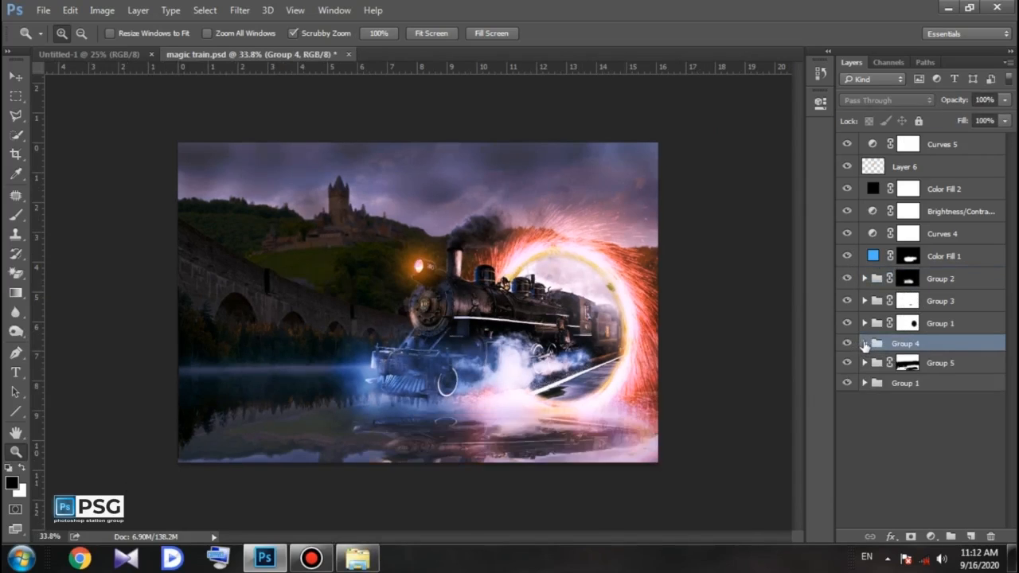
# Apply a wave distortion to the train's reflection layer inside Group 4 and collapse the group.
pyautogui.click(865, 343)
pyautogui.click(876, 363)
pyautogui.click(866, 344)
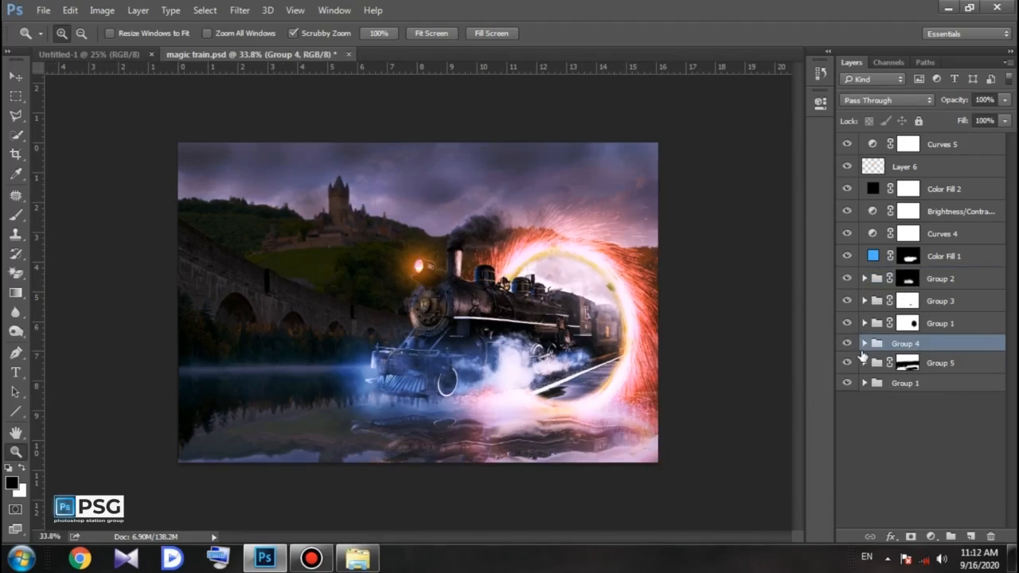